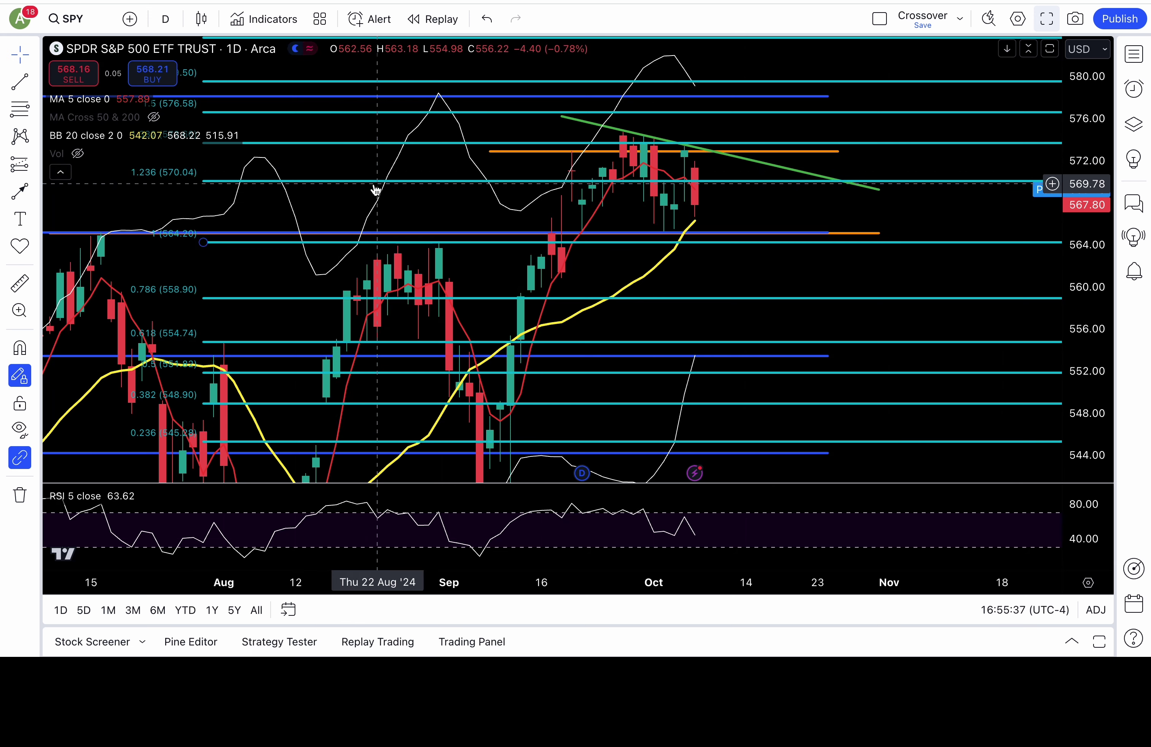
- Collapse the indicator legend on the daily SPY chart, and open the spy-updates channel in Discord
left_click(60, 172)
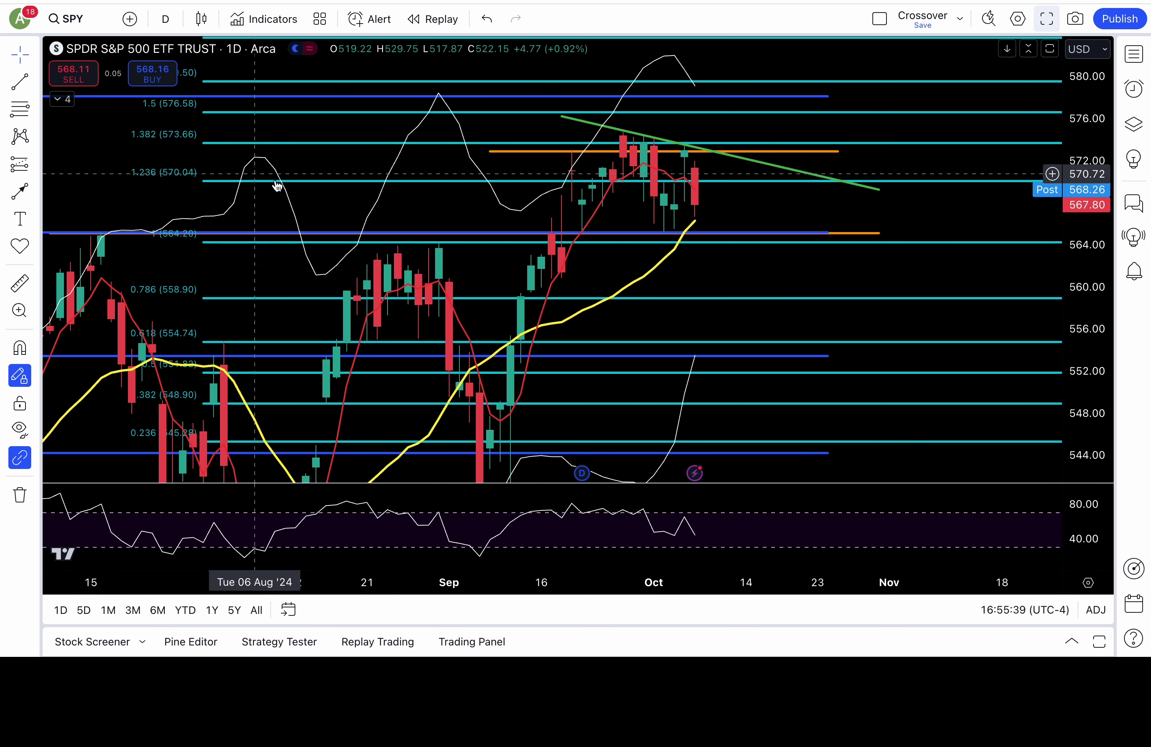
key("super+Tab")
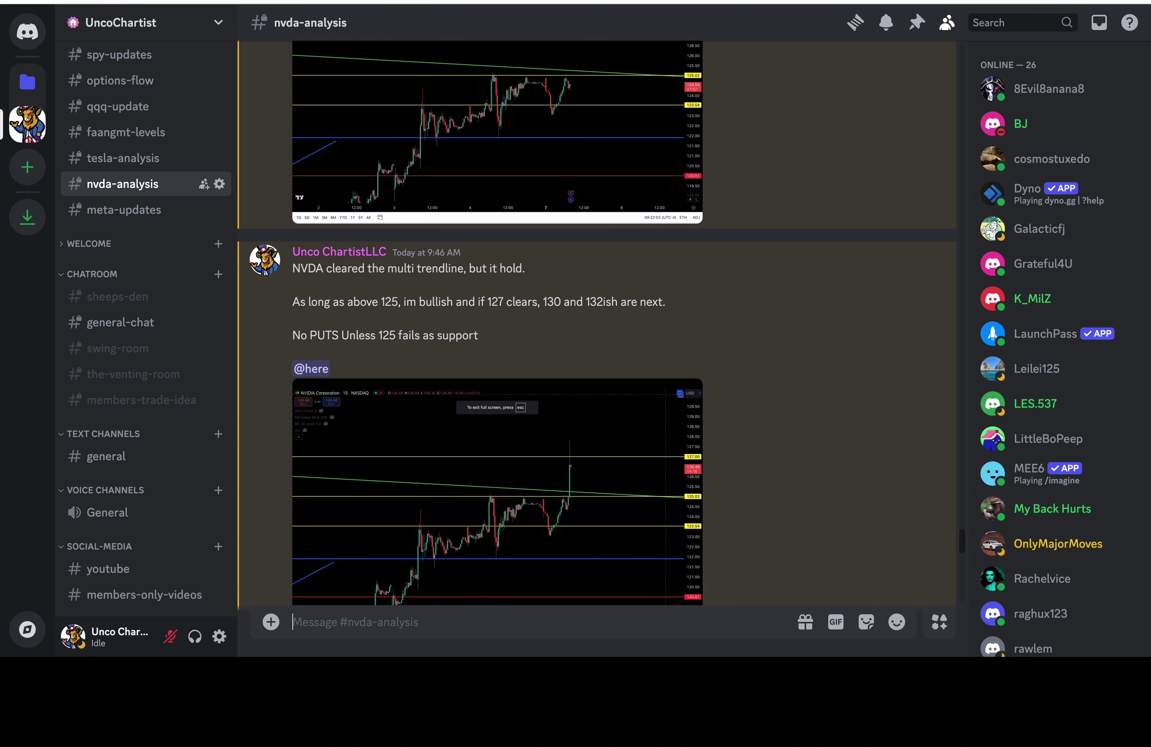
left_click(148, 56)
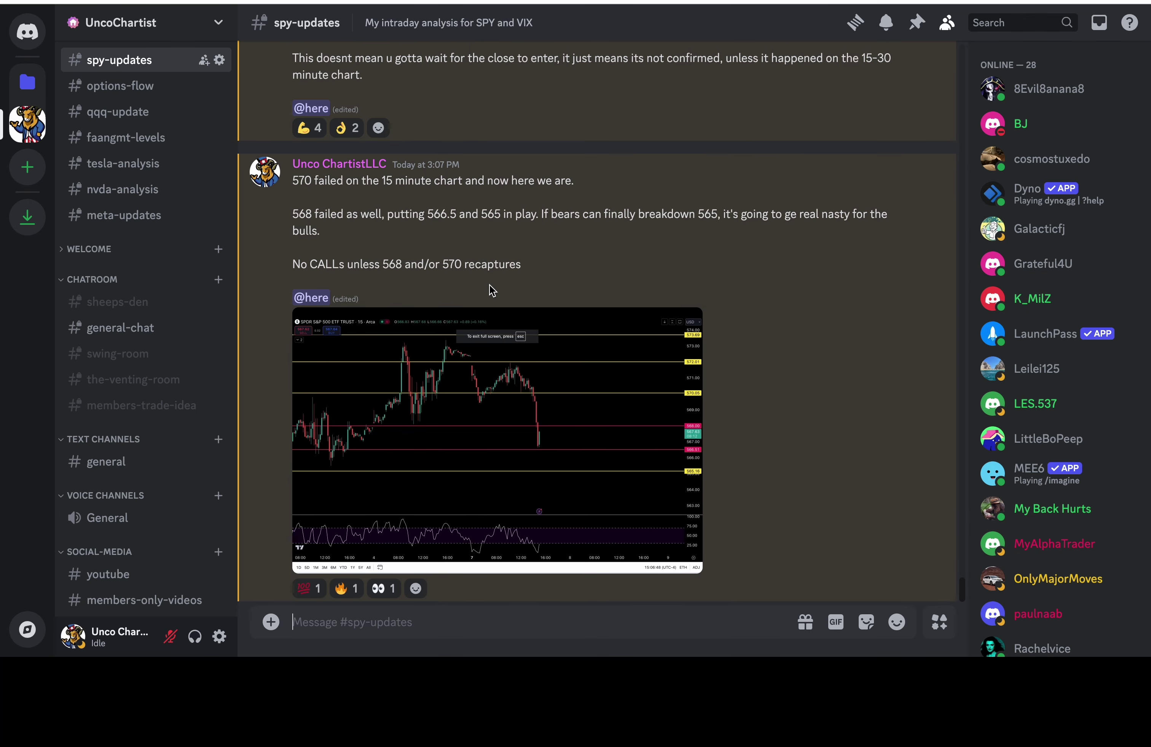
- Review the October 7 spy-updates posts from 9:26 AM and 12:00 PM against the SPY 15-minute chart
scroll(490, 289, "up", 10)
scroll(490, 290, "up", 5)
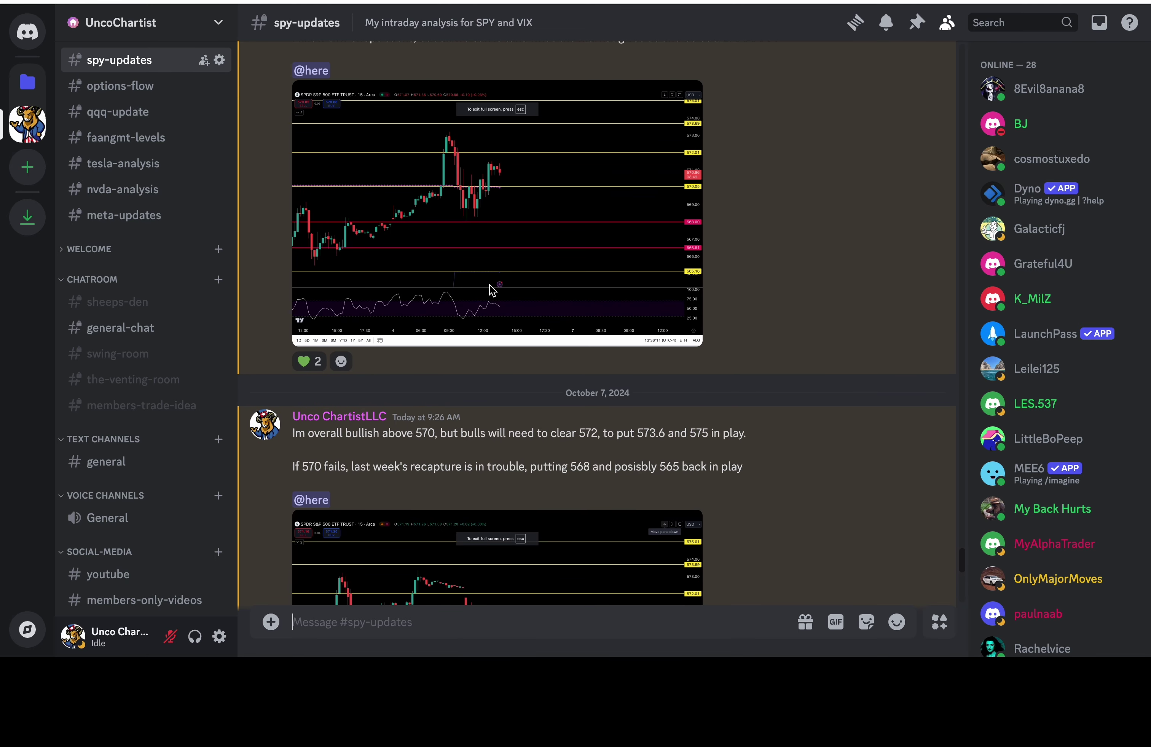
scroll(490, 289, "down", 3)
scroll(491, 290, "down", 4)
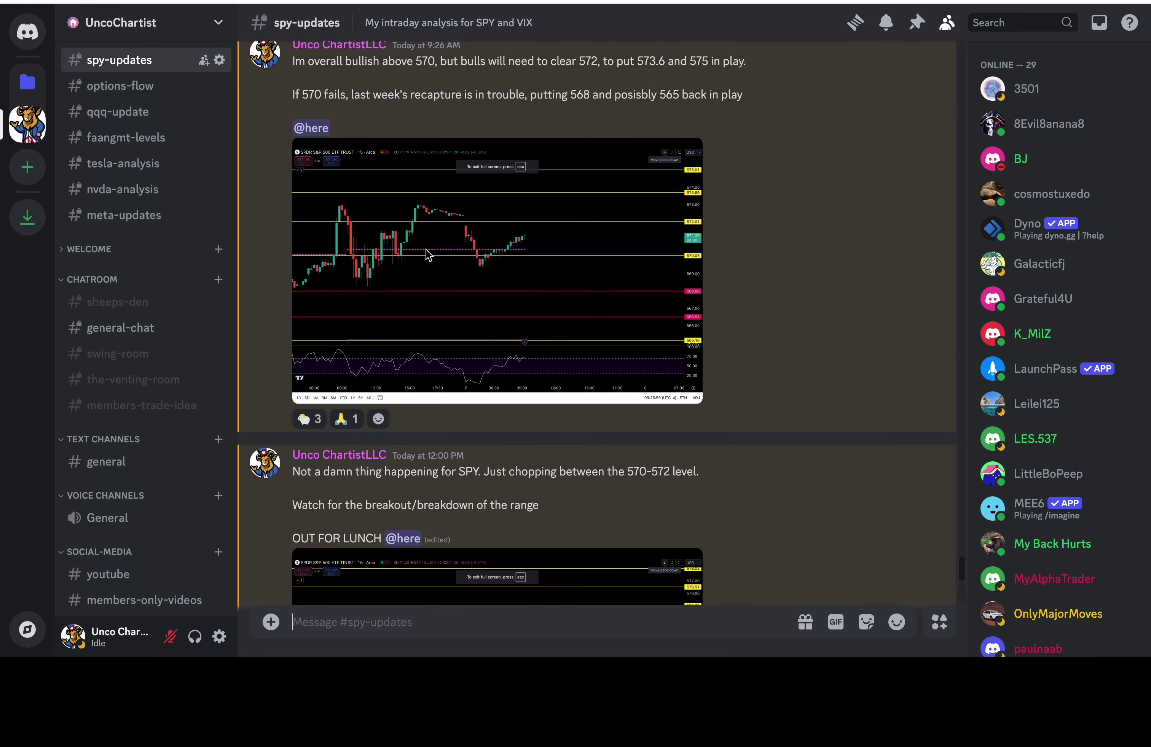
scroll(427, 253, "up", 2)
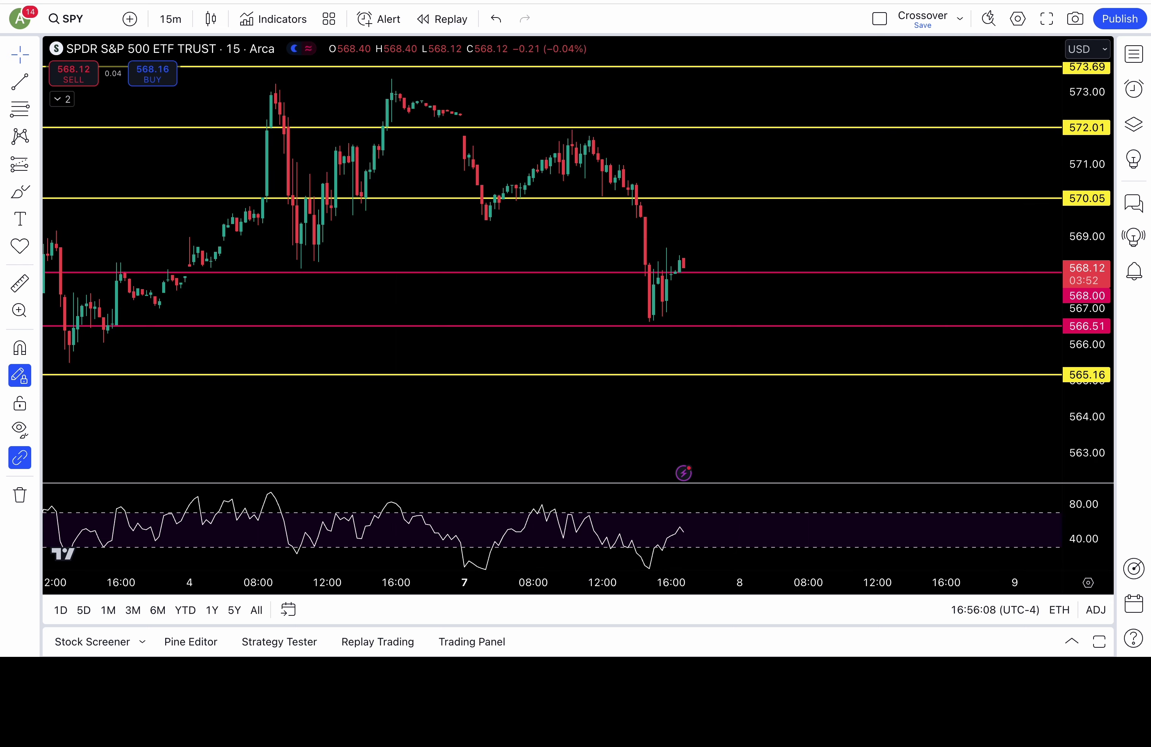
key("super+Tab")
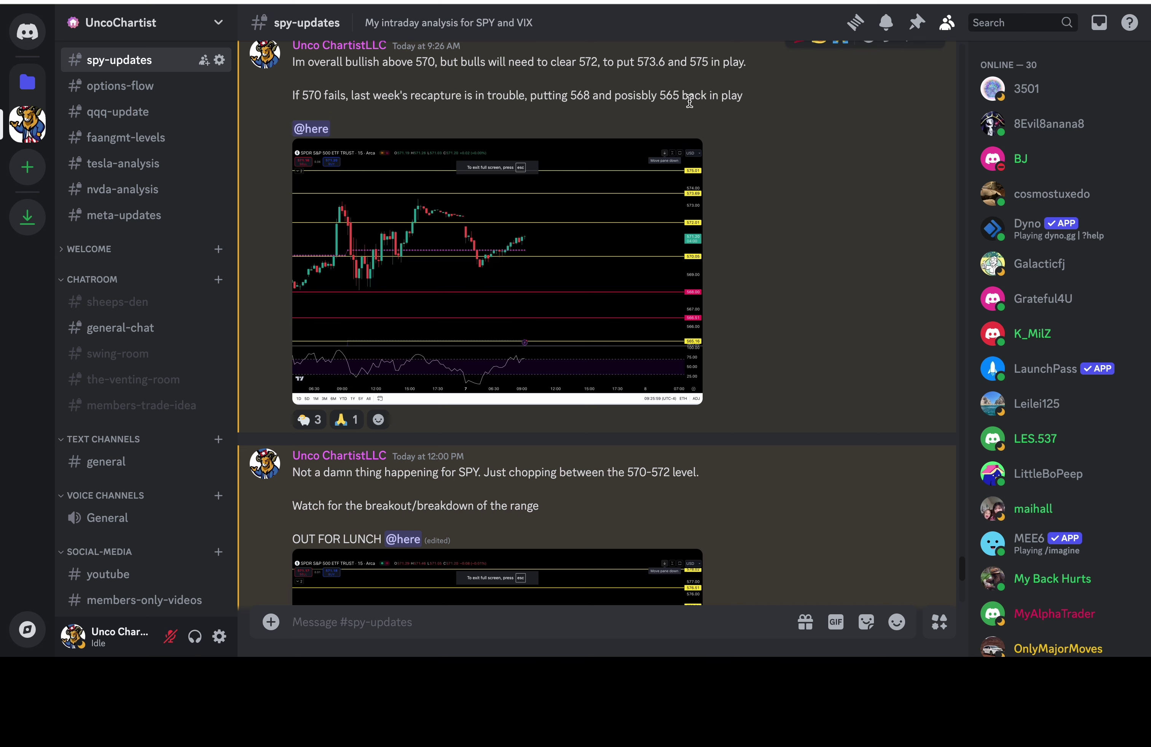
scroll(673, 272, "down", 5)
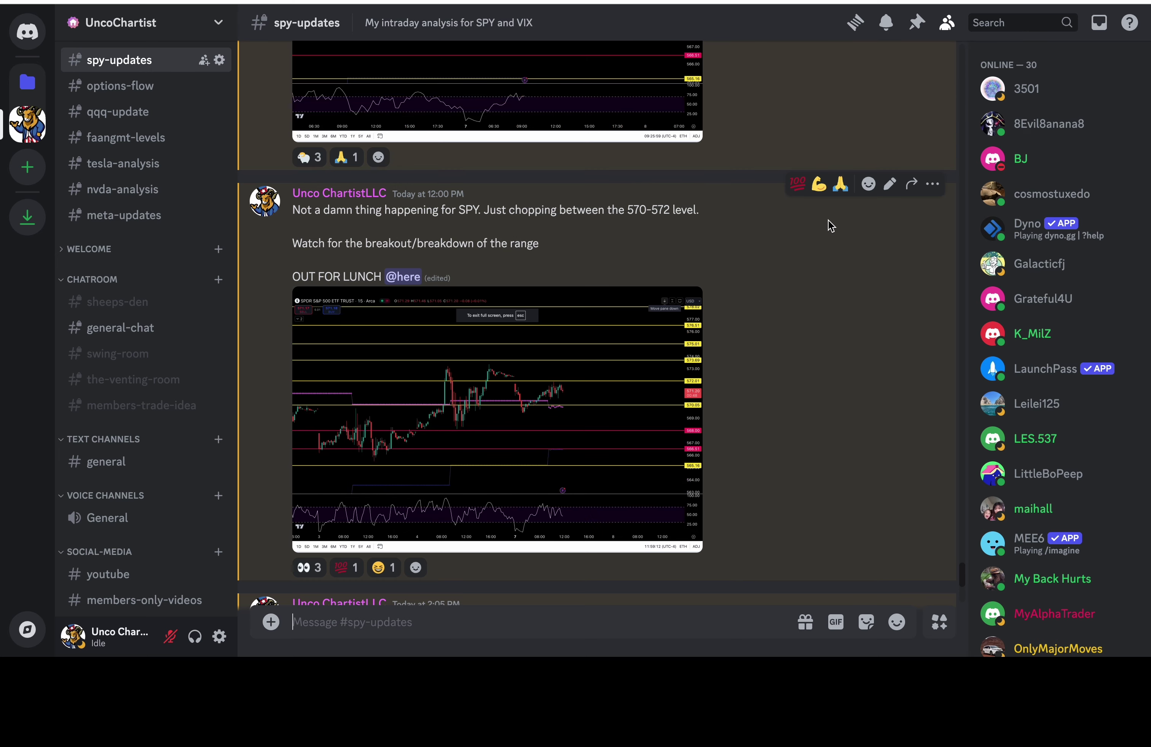
scroll(831, 226, "down", 1)
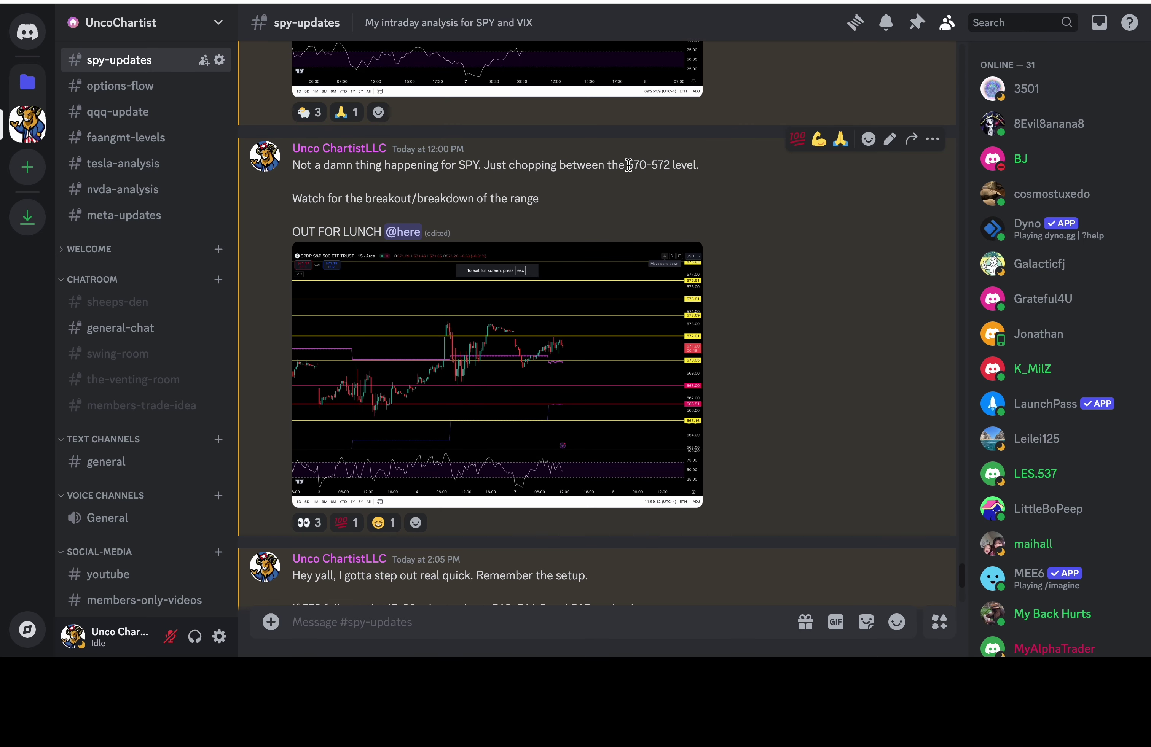
- Read the 2:05 PM post, highlighting the "If 570 fails" sentence and the clause "then it doesn't count as a breakdown."
left_click(639, 194)
scroll(484, 198, "down", 8)
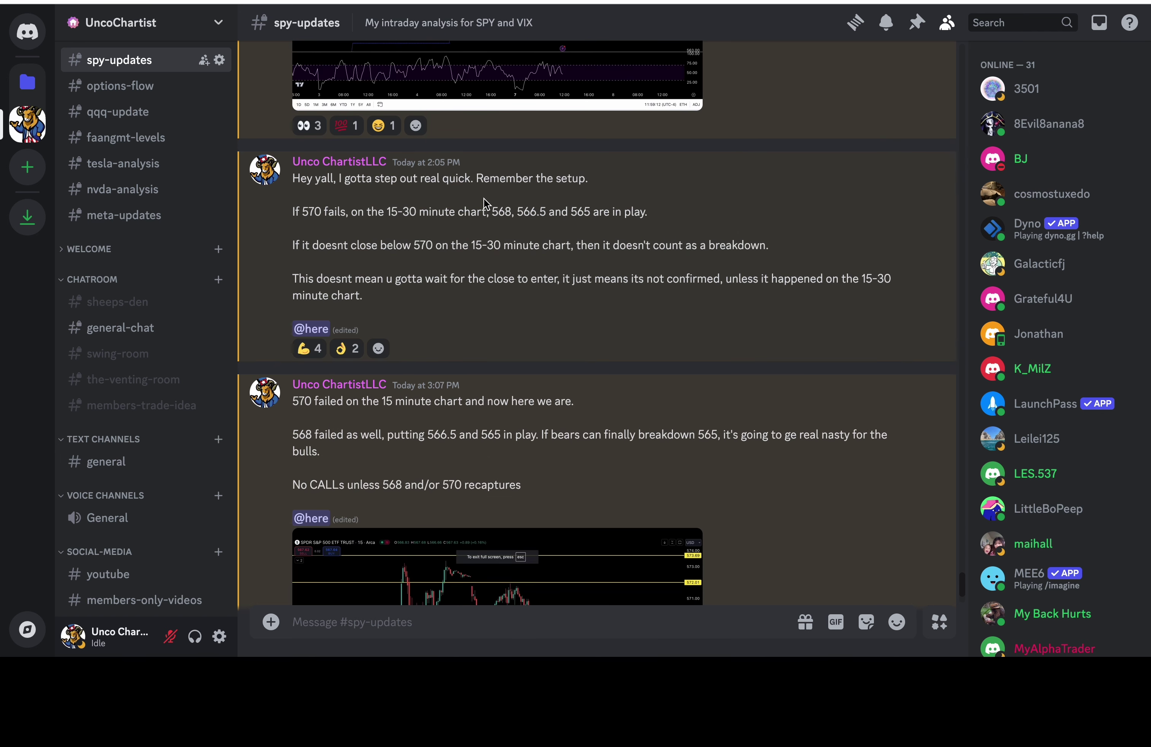
scroll(482, 343, "down", 1)
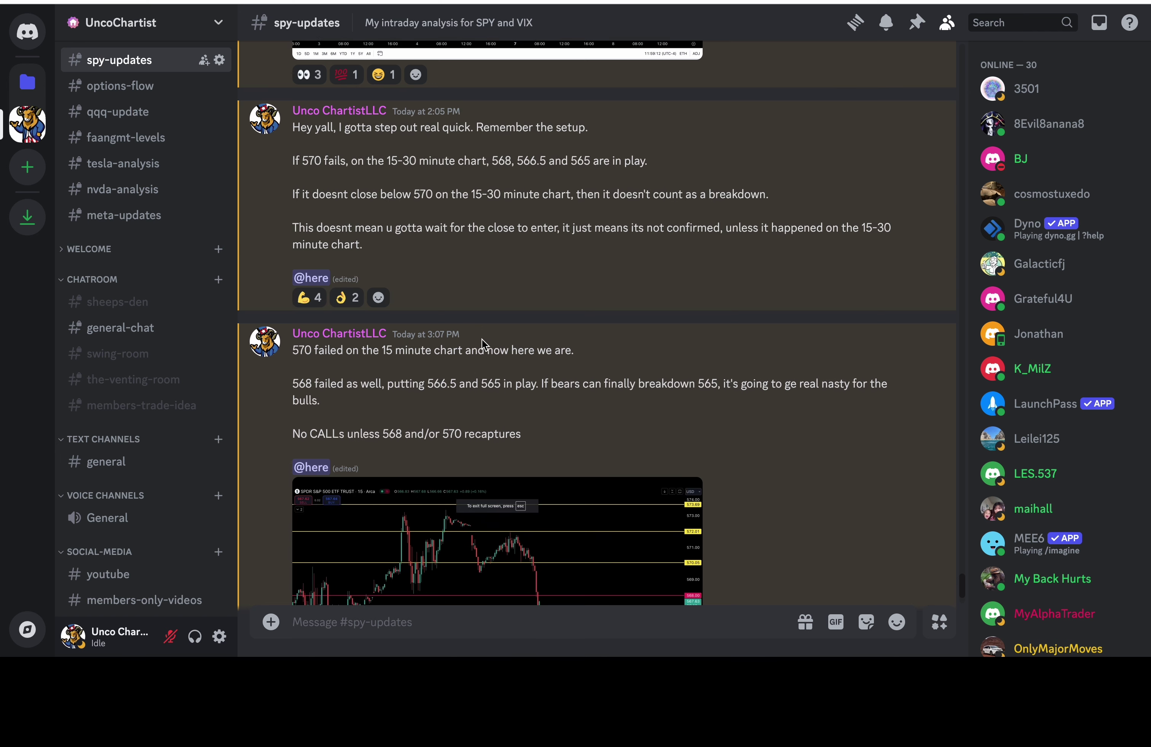
scroll(482, 343, "down", 1)
scroll(312, 115, "down", 1)
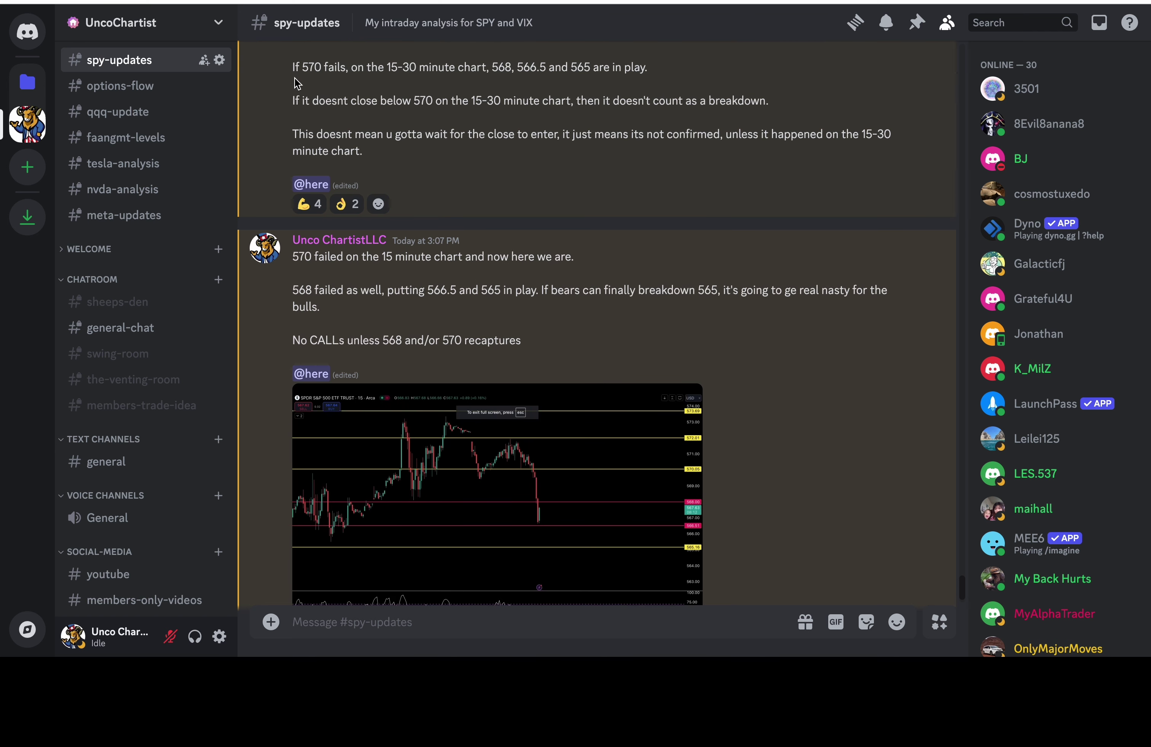
left_click_drag(344, 67, 470, 79)
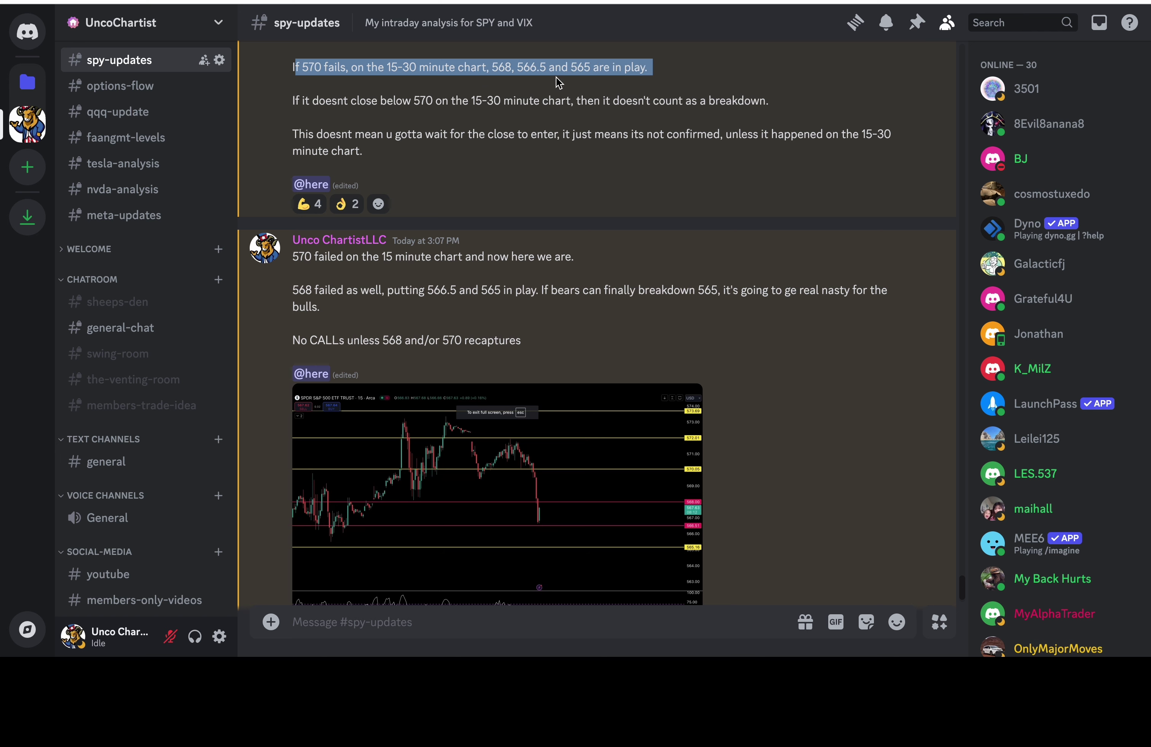
left_click(551, 127)
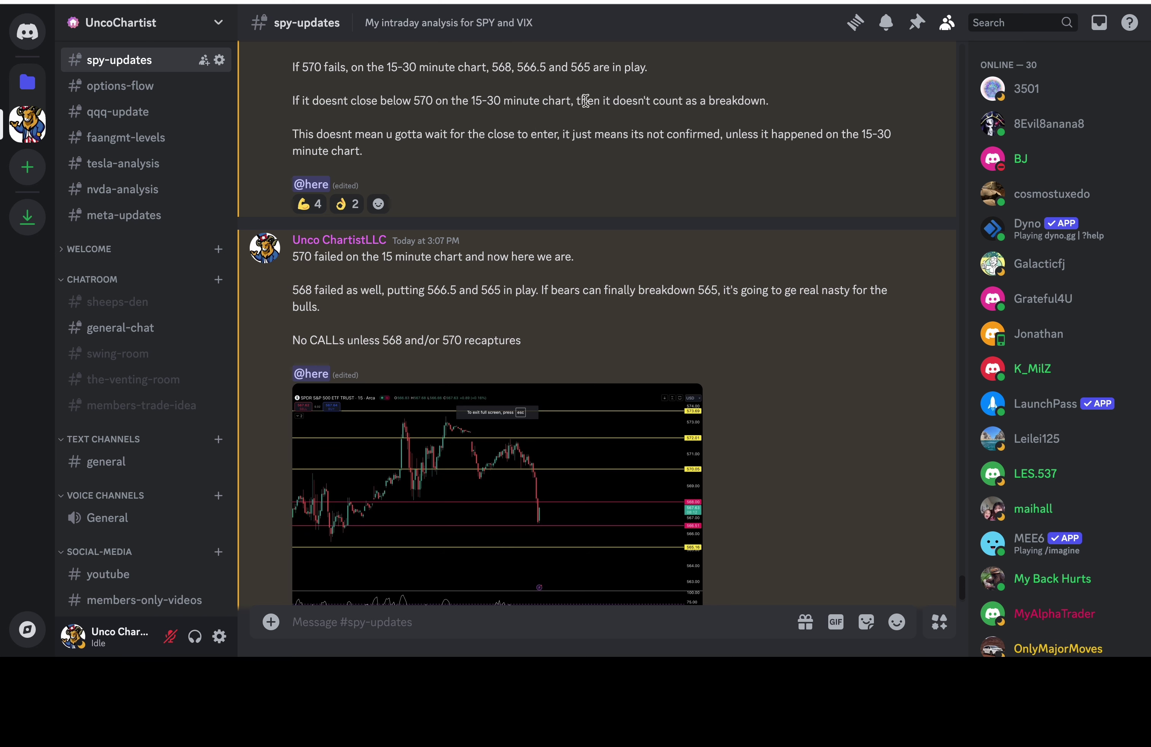
left_click_drag(598, 98, 791, 101)
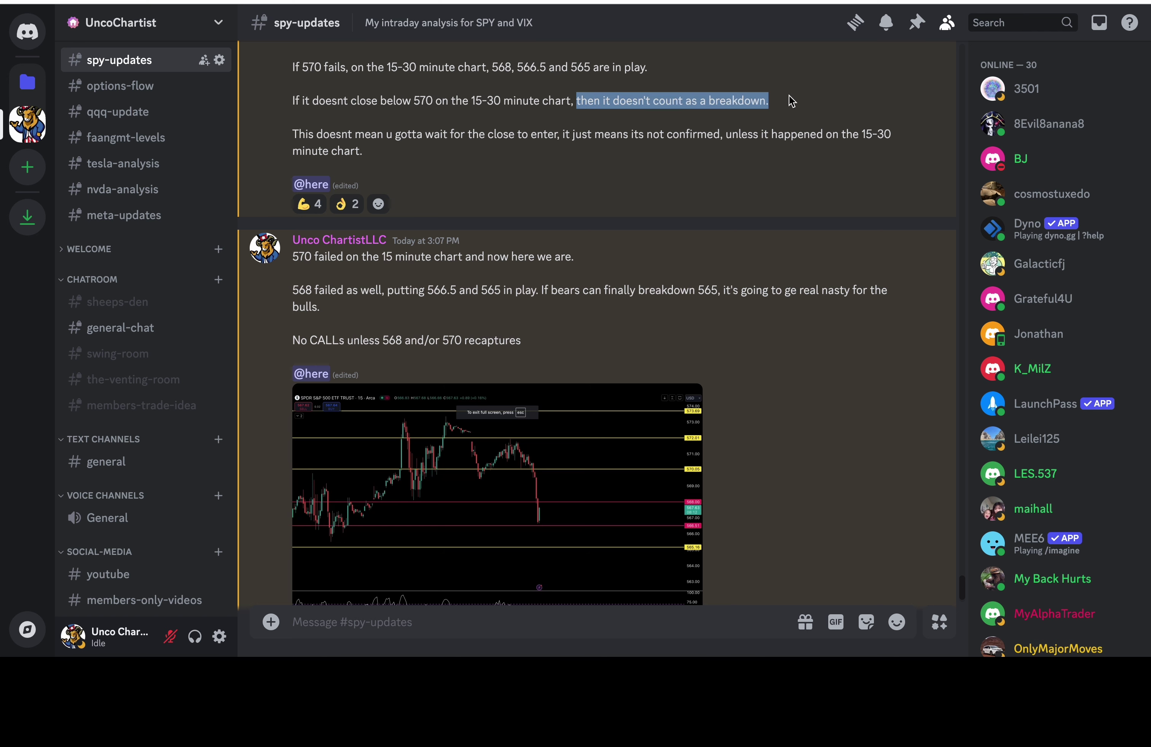
left_click(674, 129)
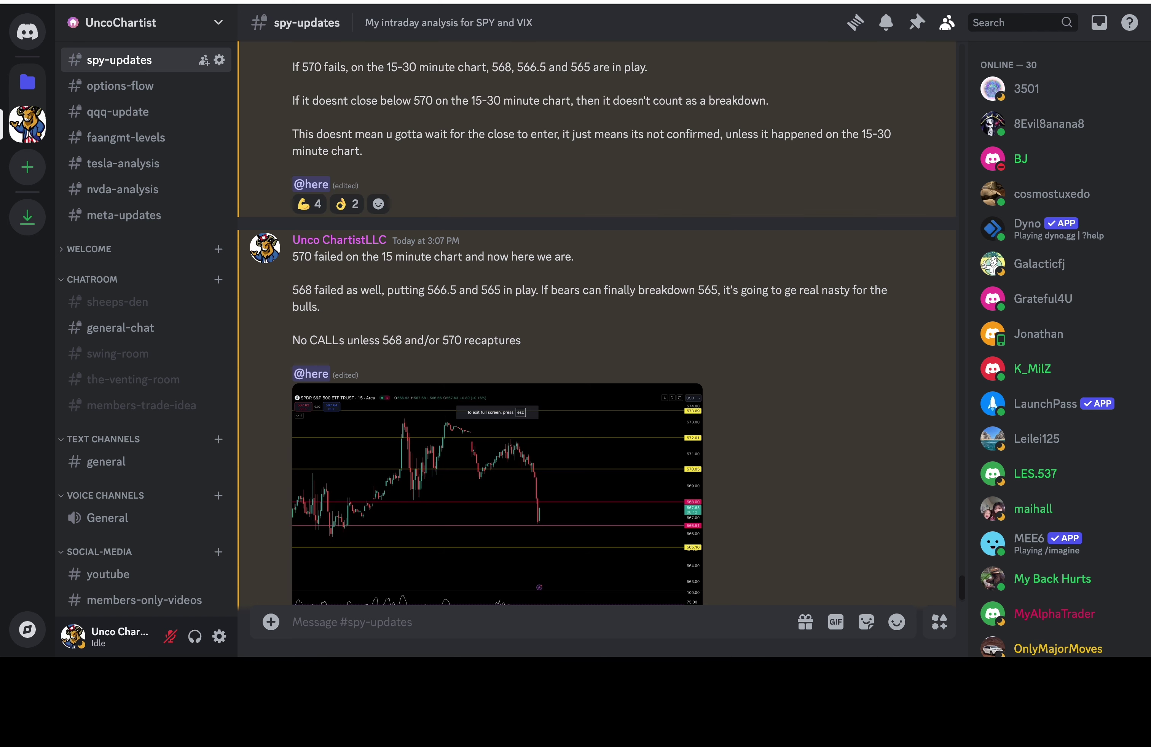
- In TradingView, draw an arrow on the 15-minute SPY chart from about 572.69 to the October 7 breakdown at about 570.14
left_click(253, 4)
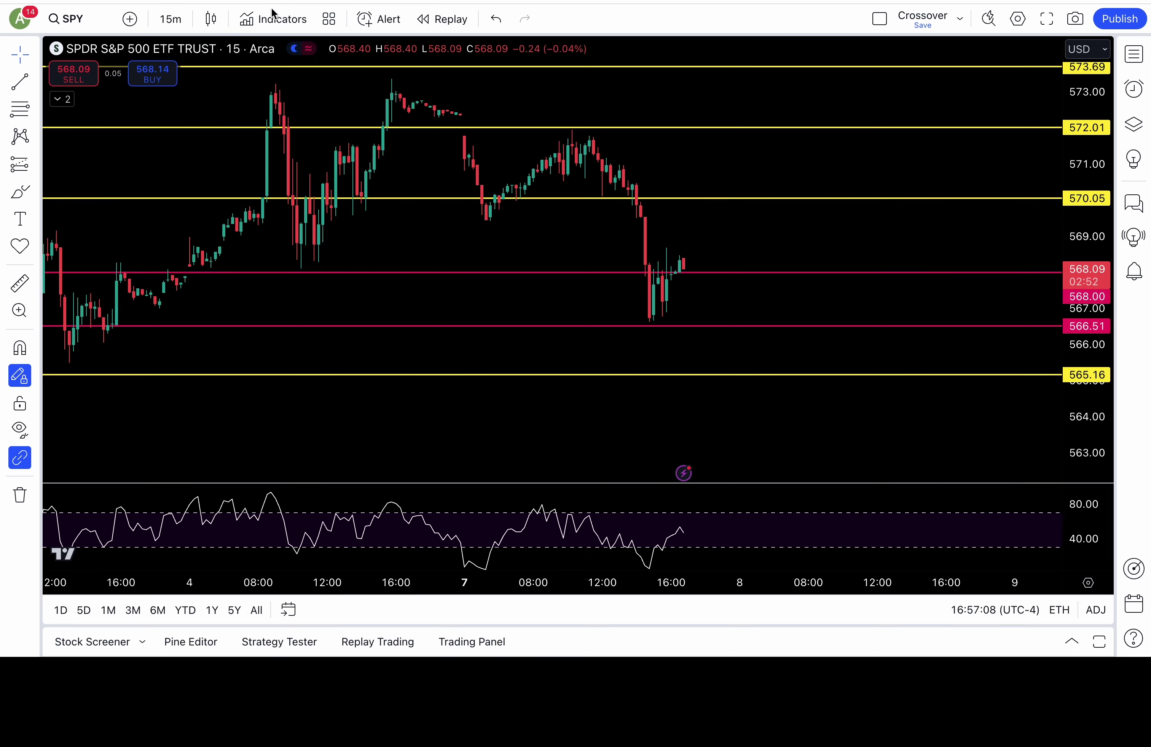
left_click_drag(755, 180, 619, 176)
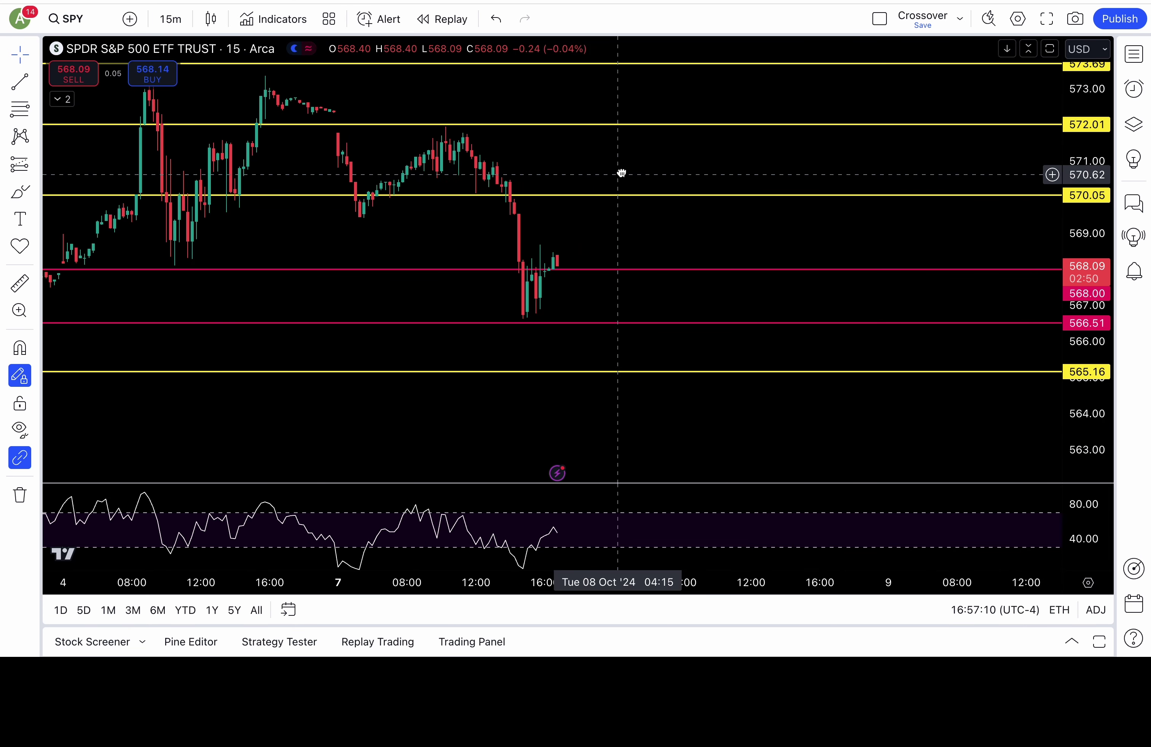
left_click(33, 192)
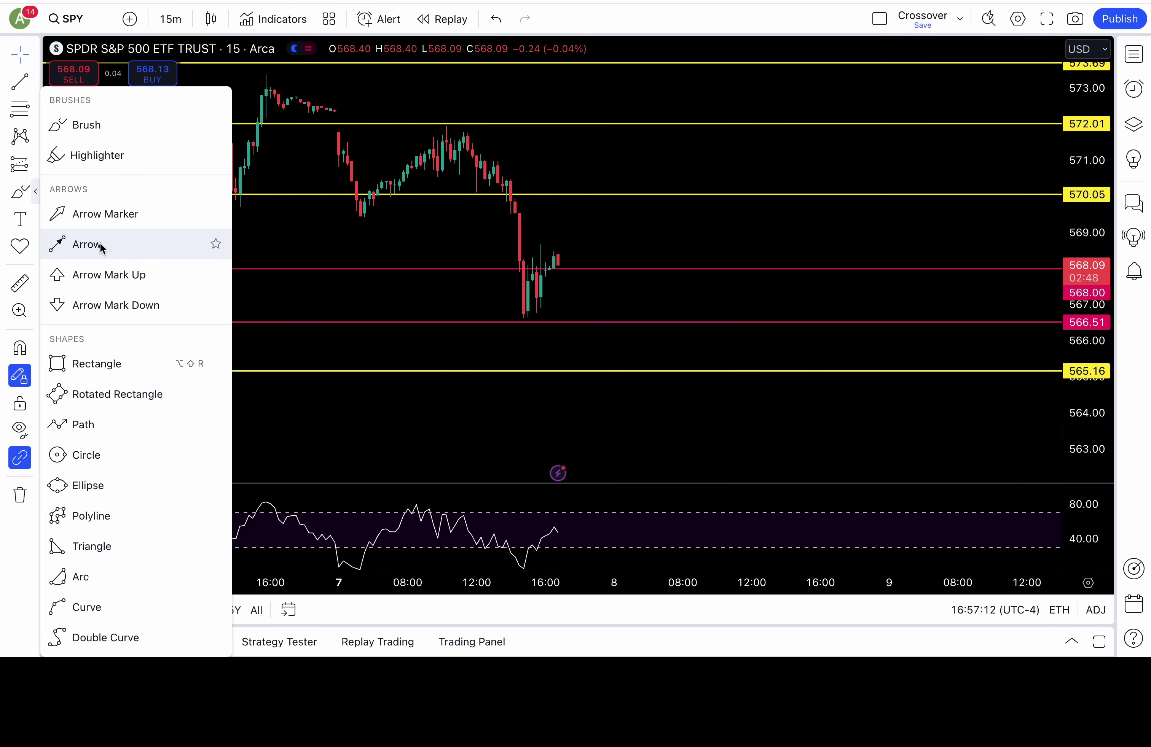
left_click(86, 244)
left_click(829, 99)
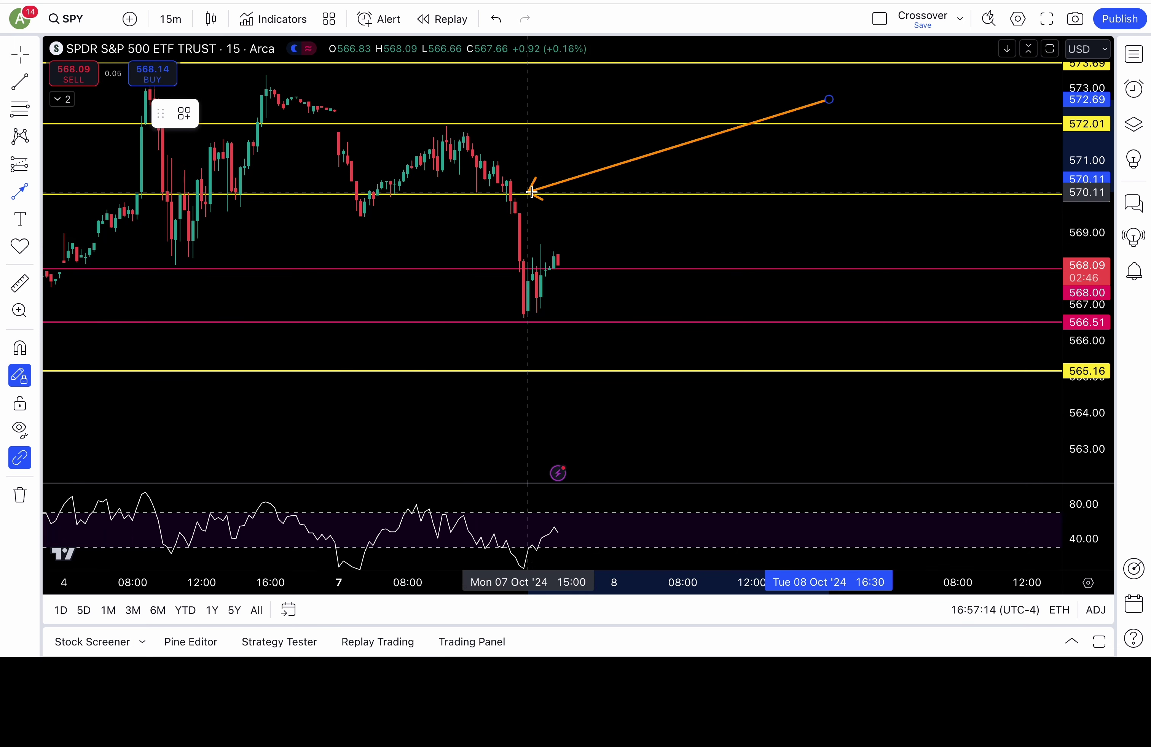
left_click(519, 193)
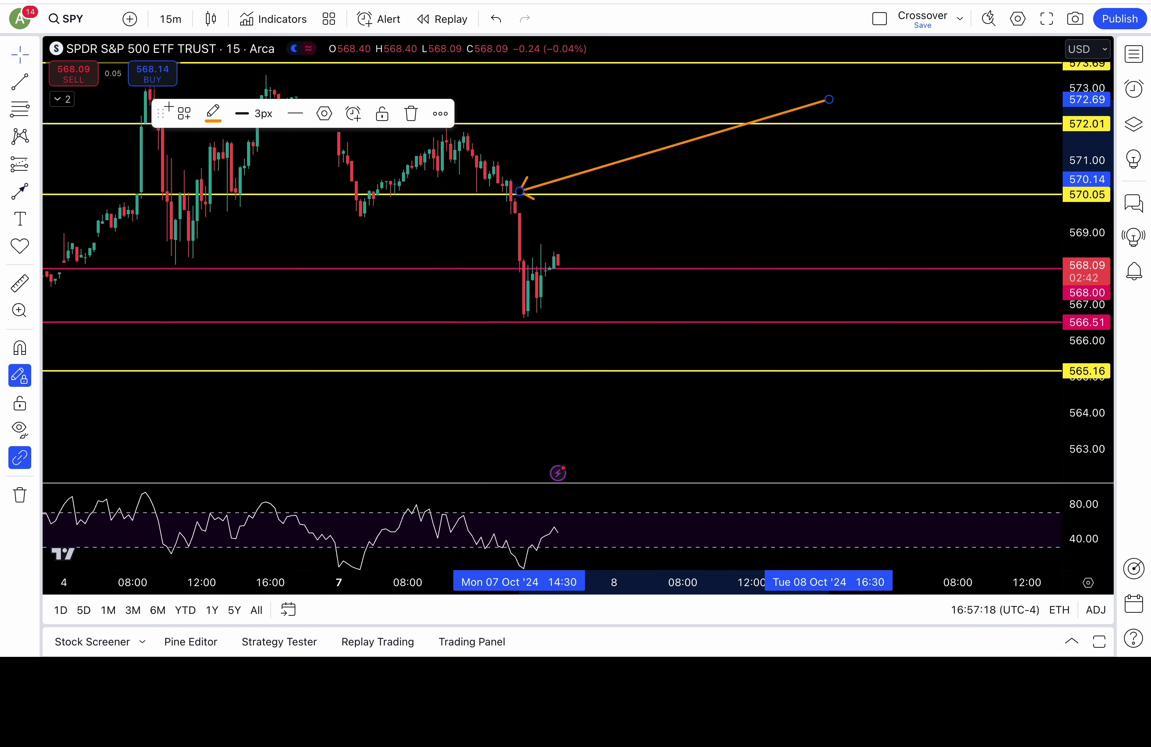
- Change the color of the yellow horizontal line at 570.05 to green
left_click(634, 195)
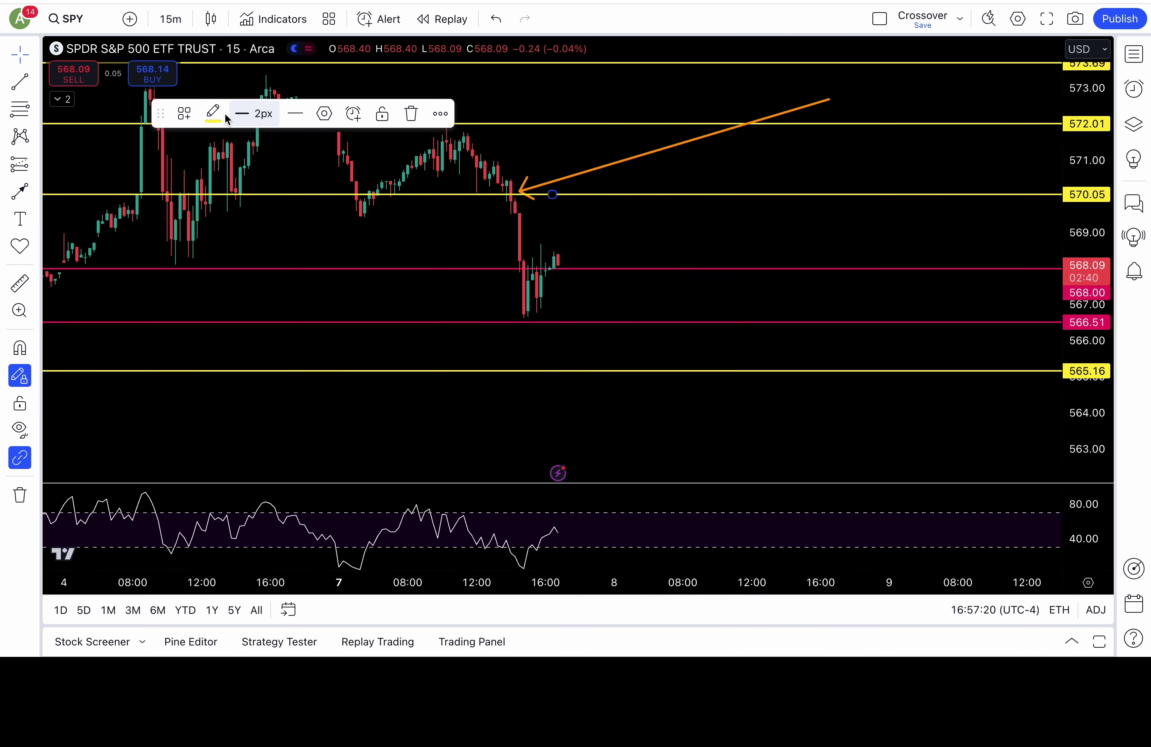
left_click(214, 115)
left_click(267, 165)
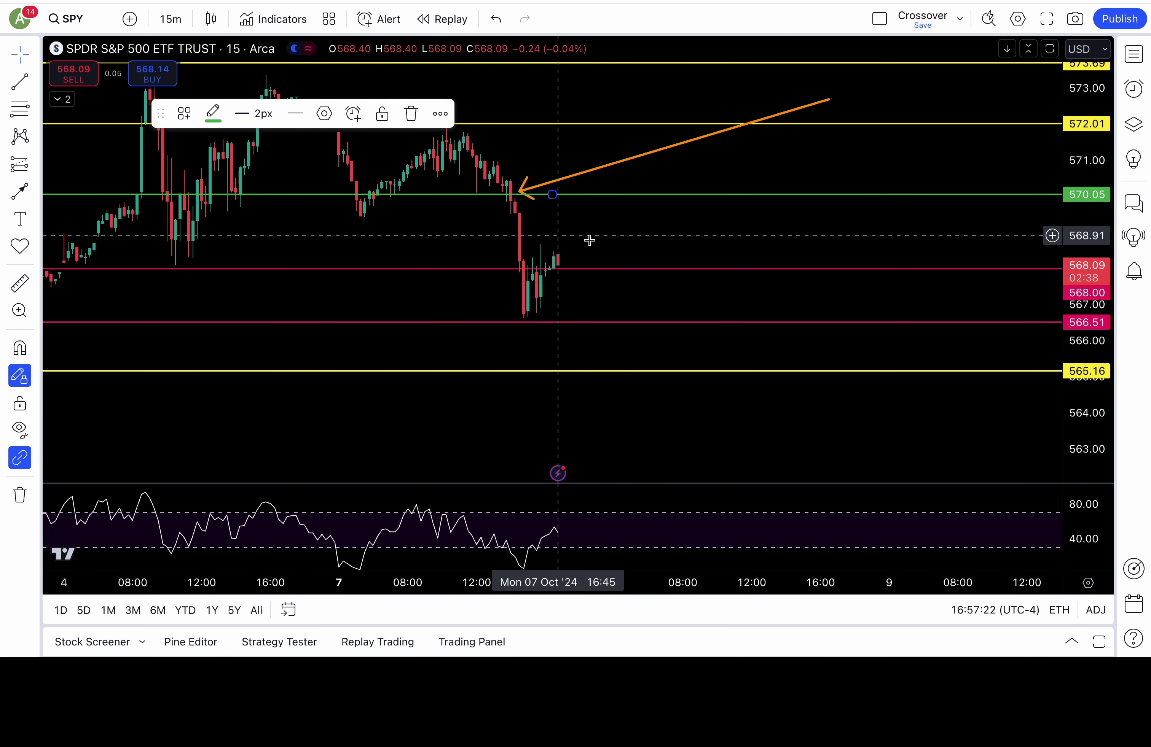
left_click(823, 257)
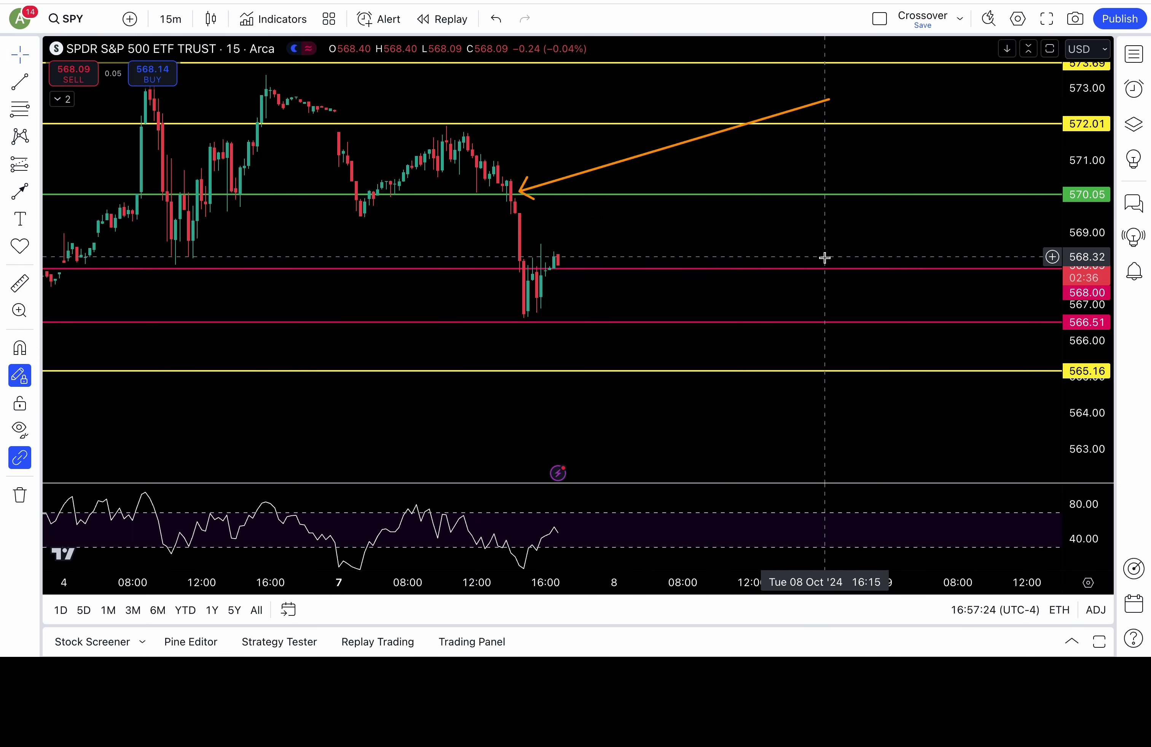
- View the breakdown below the green line on the 30-minute and 1-hour SPY charts
left_click_drag(1091, 370, 1091, 315)
left_click_drag(819, 187, 752, 326)
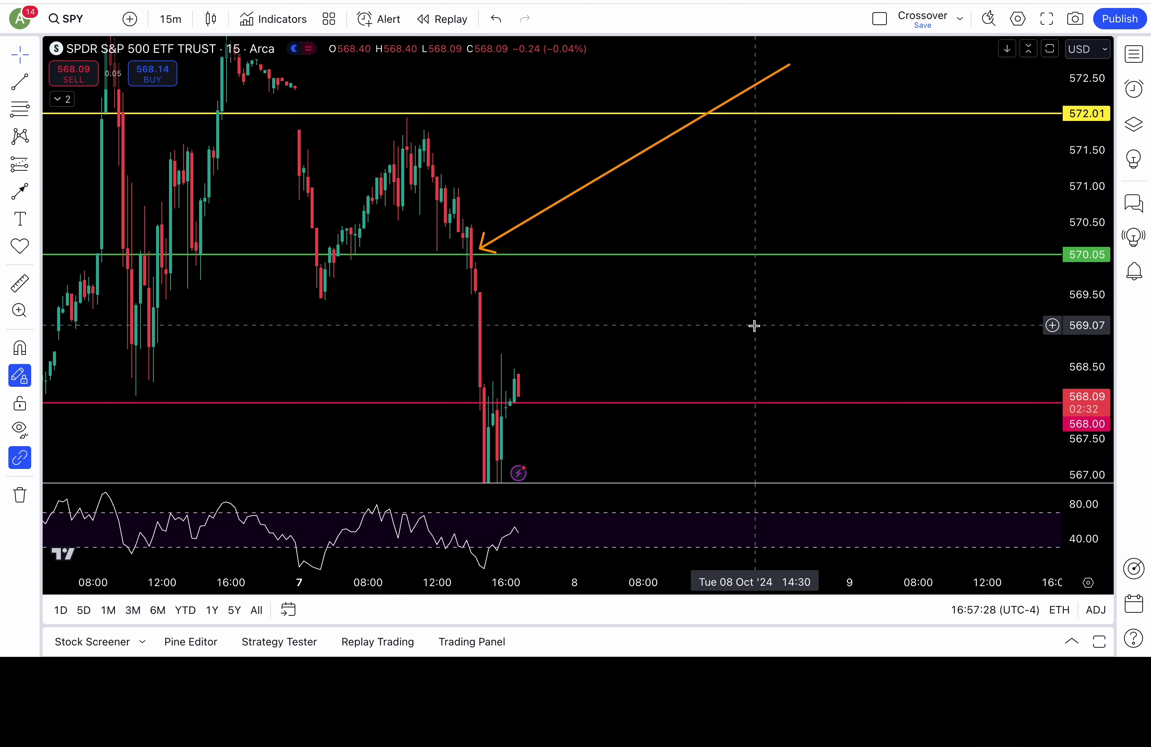
left_click(171, 19)
left_click(208, 371)
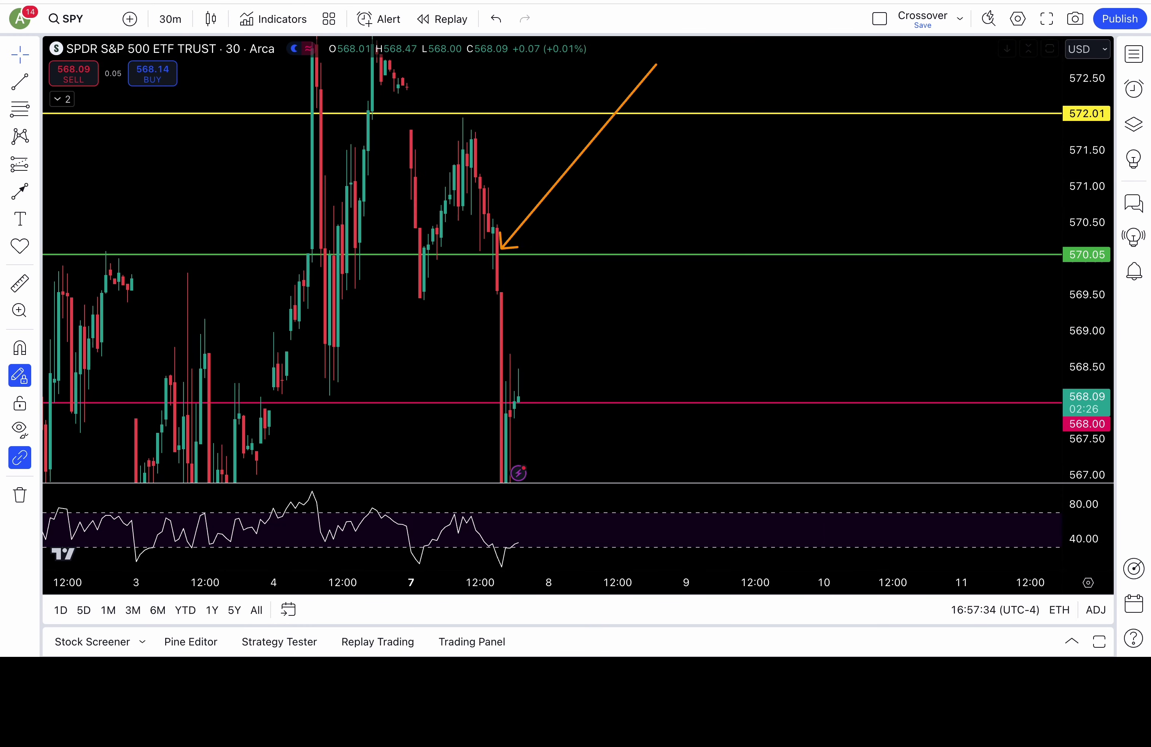
left_click(171, 18)
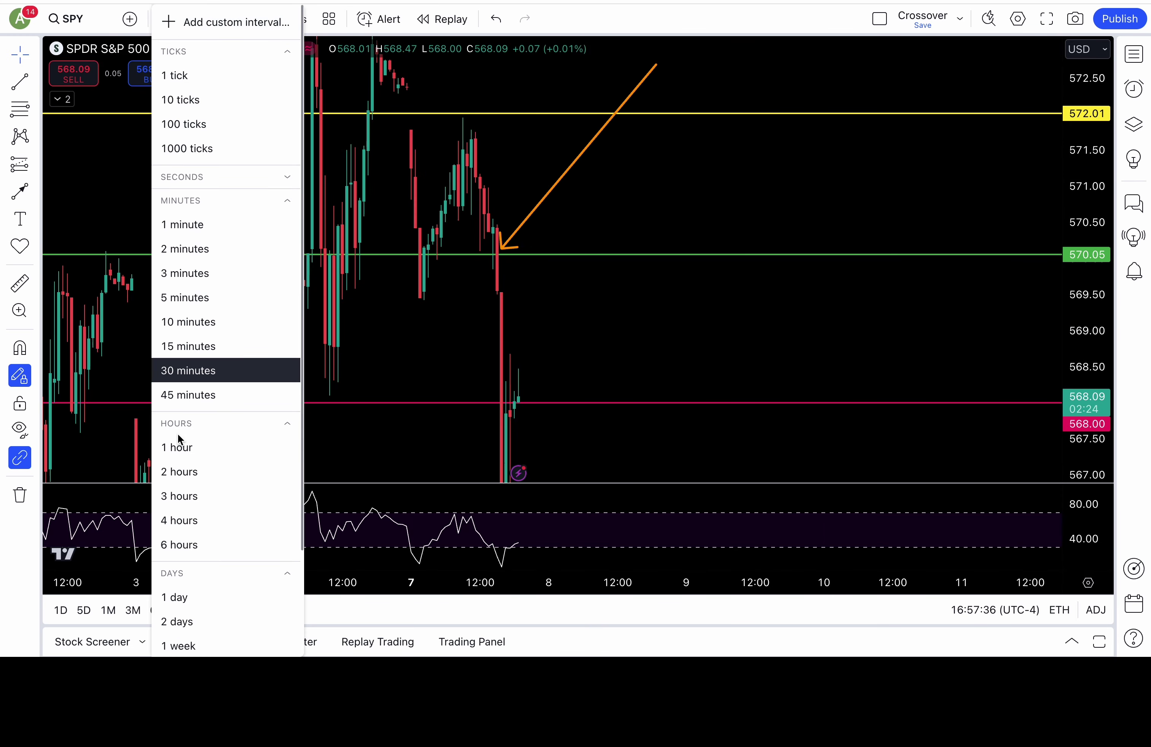
left_click(182, 447)
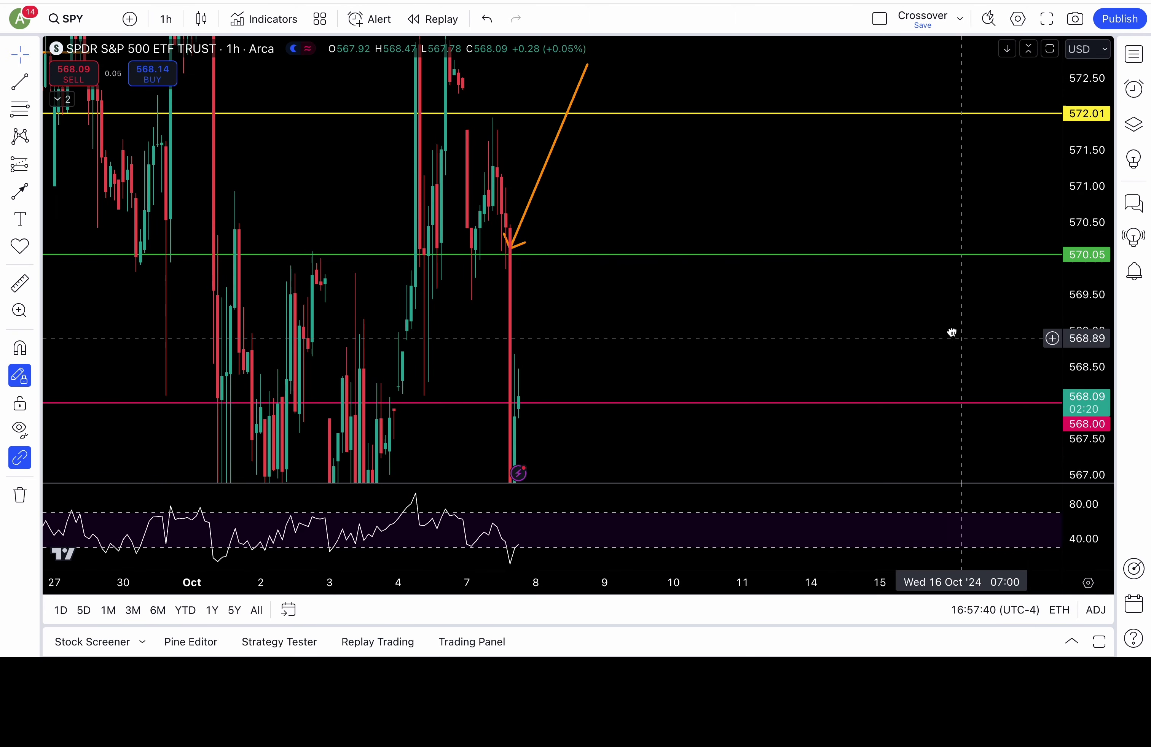
left_click_drag(956, 336, 855, 215)
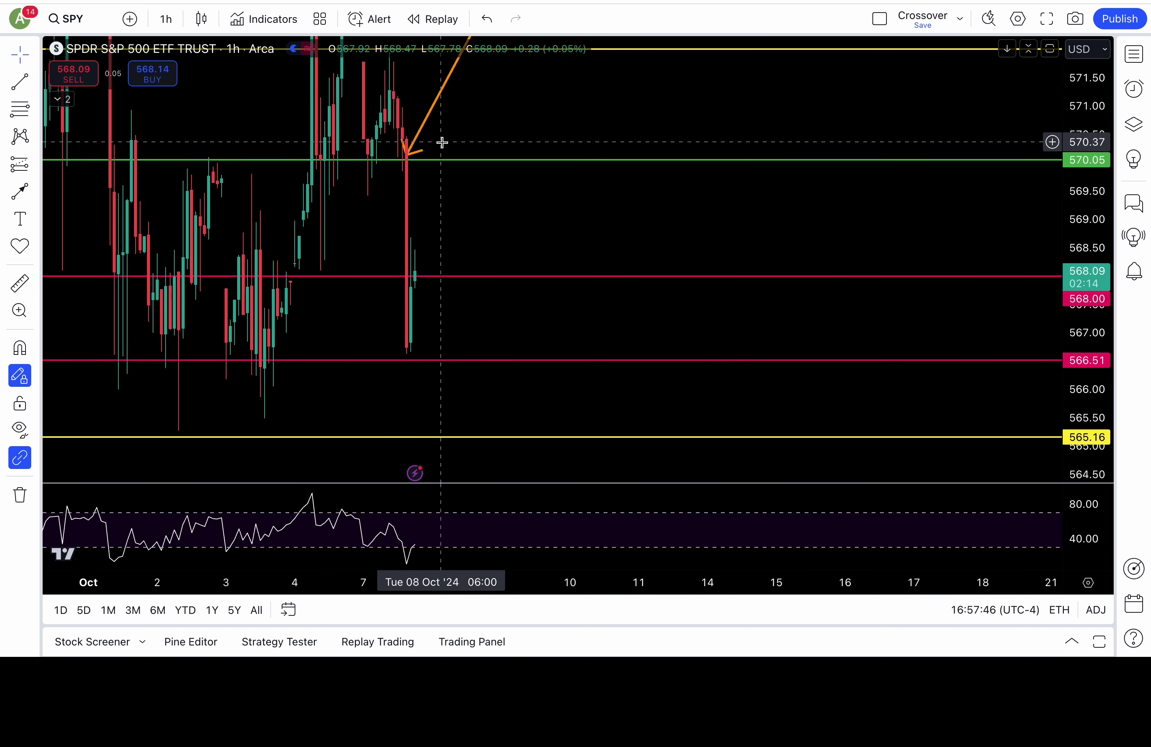
- Undo the interval changes back to 15 minutes and examine the candles around the green line
key("super+z")
key("super+z")
key("super+z")
key("super+z")
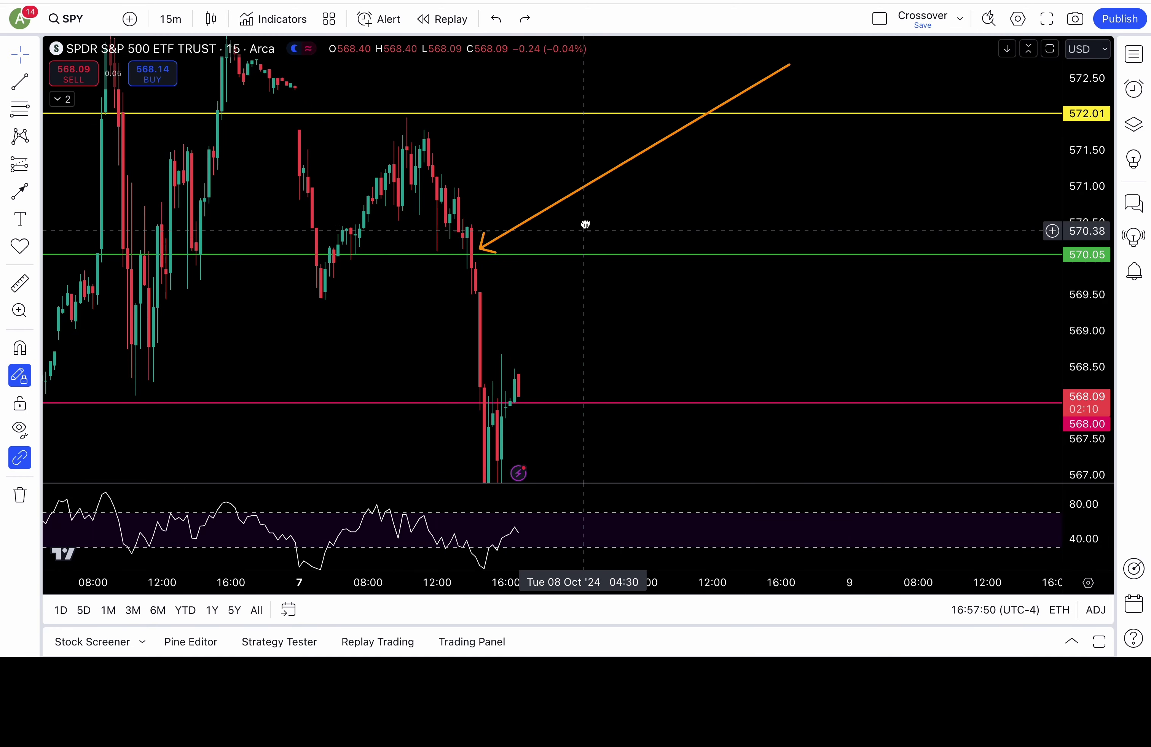
left_click_drag(586, 232, 529, 195)
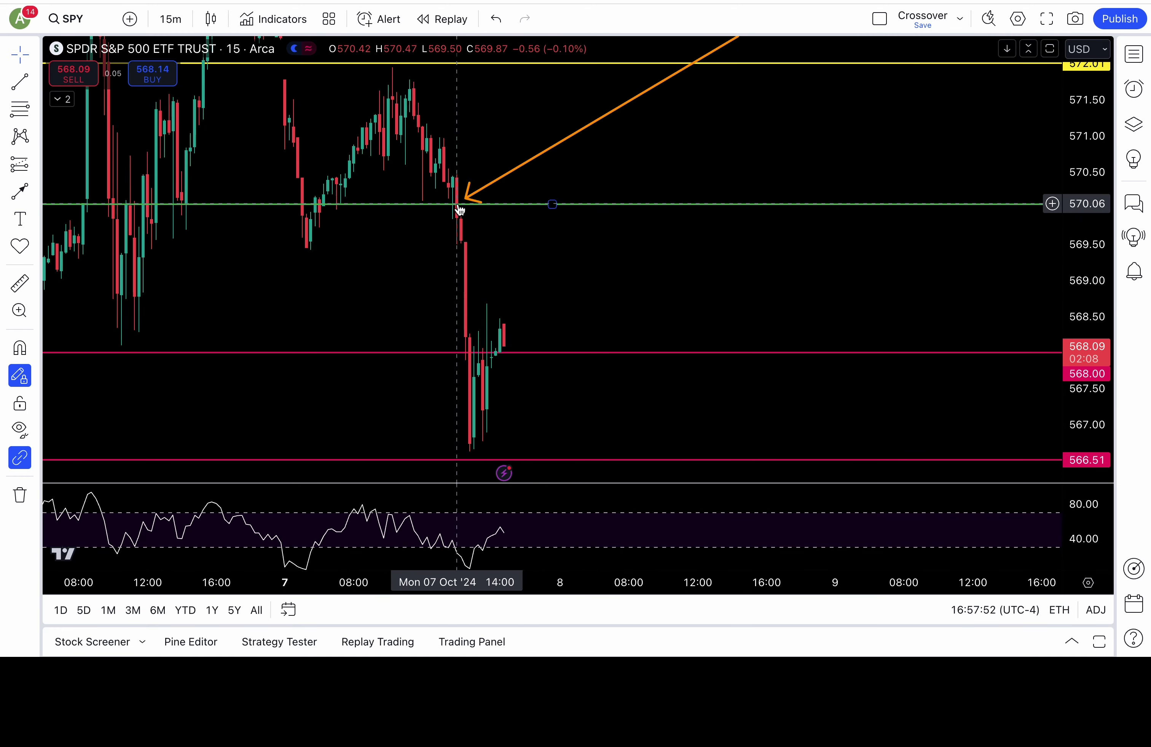
left_click_drag(570, 293, 552, 186)
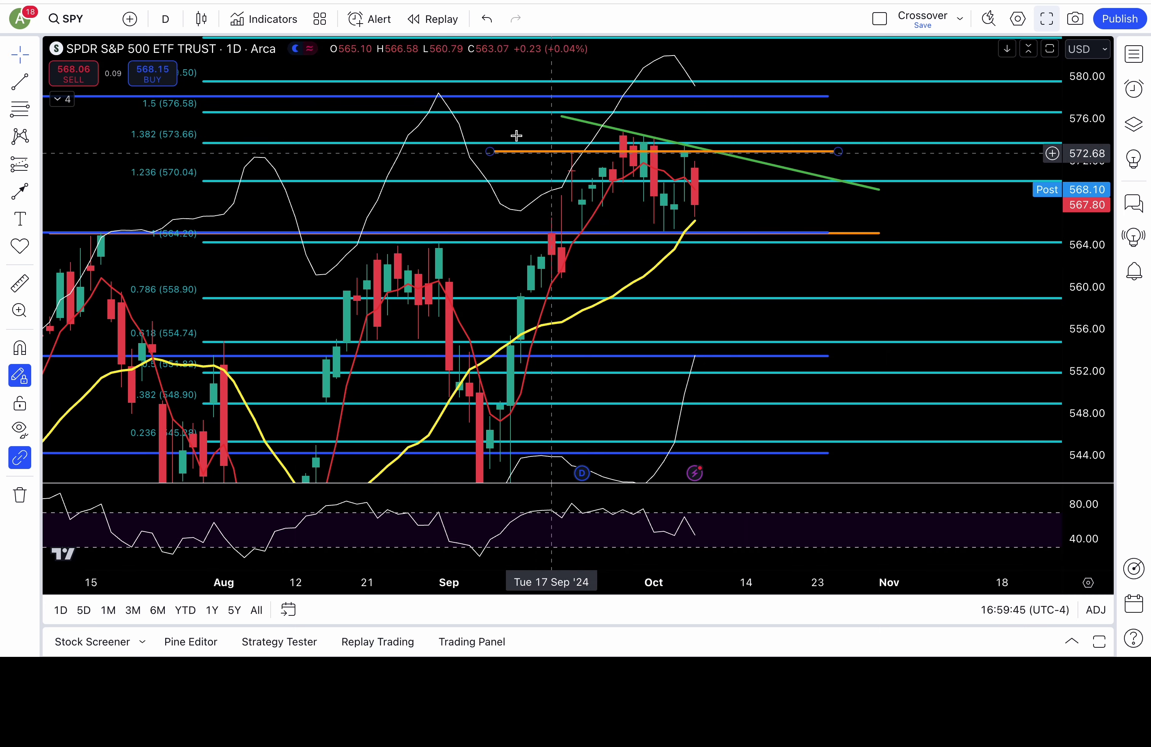
- Expand the indicator legend on the daily SPY chart and hide the BB 20 indicator
left_click(57, 99)
left_click(132, 136)
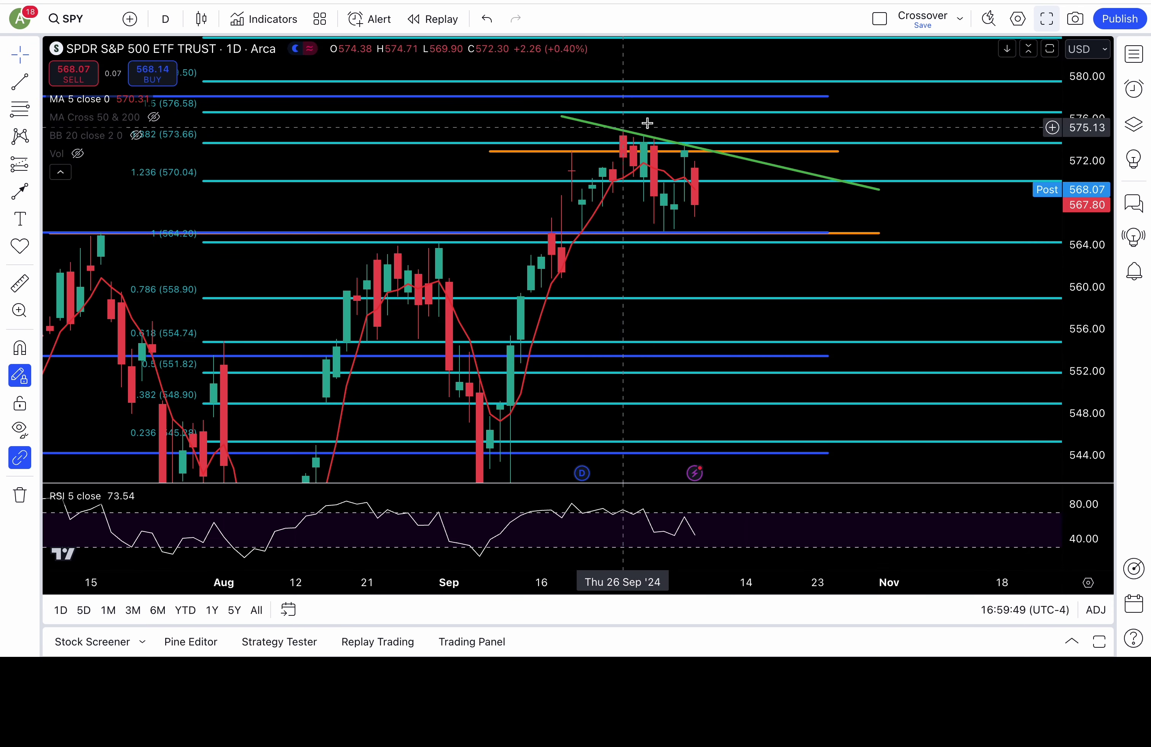
- Draw two arrows from about 579 down to the orange resistance line, one near mid-September and one at the latest October candles
left_click(20, 192)
left_click(295, 80)
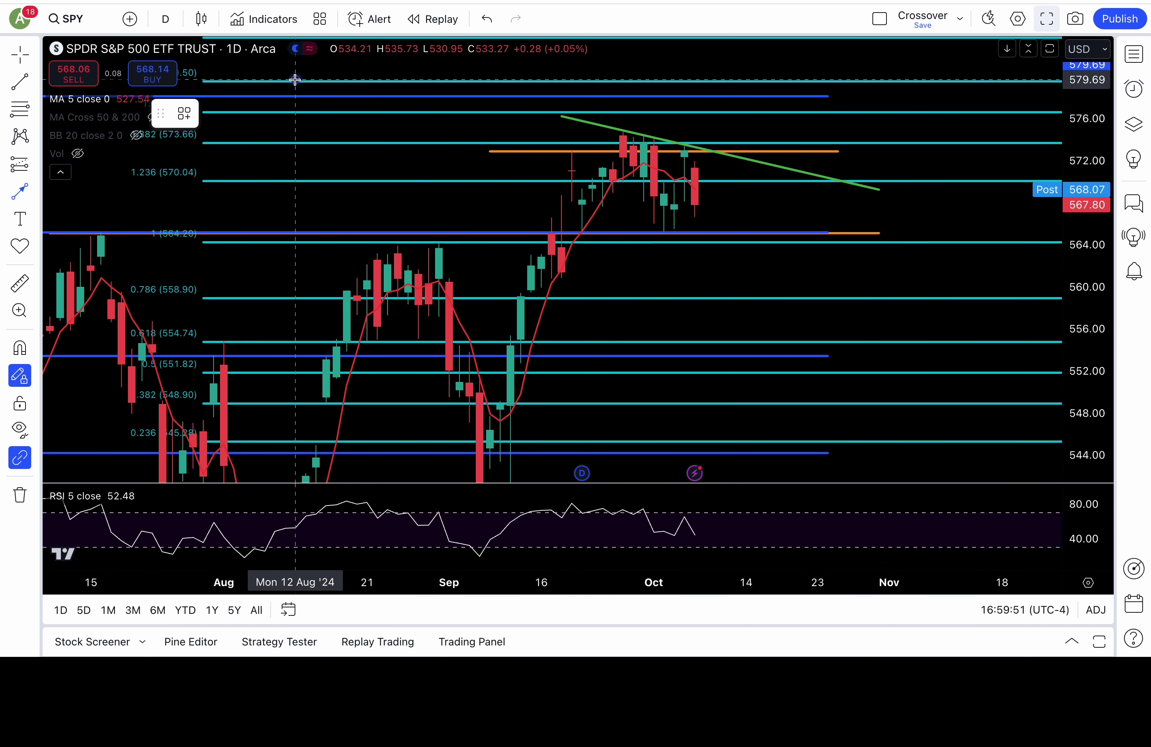
left_click(550, 150)
left_click(949, 84)
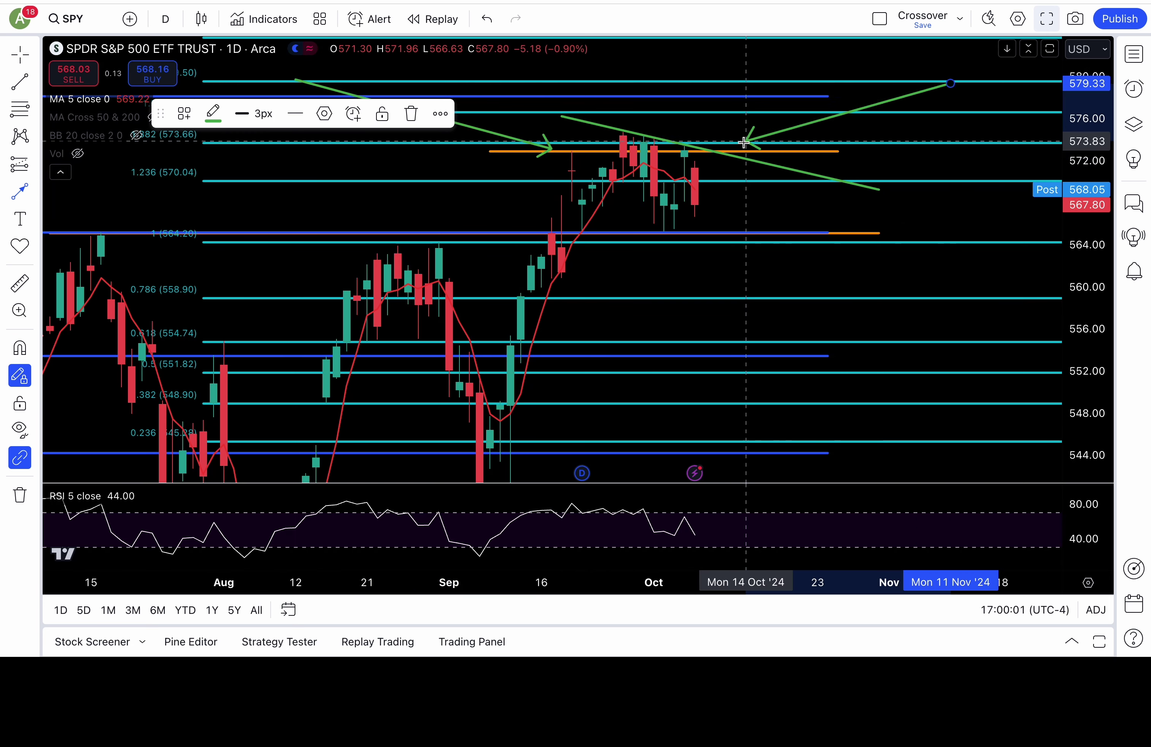
left_click(693, 153)
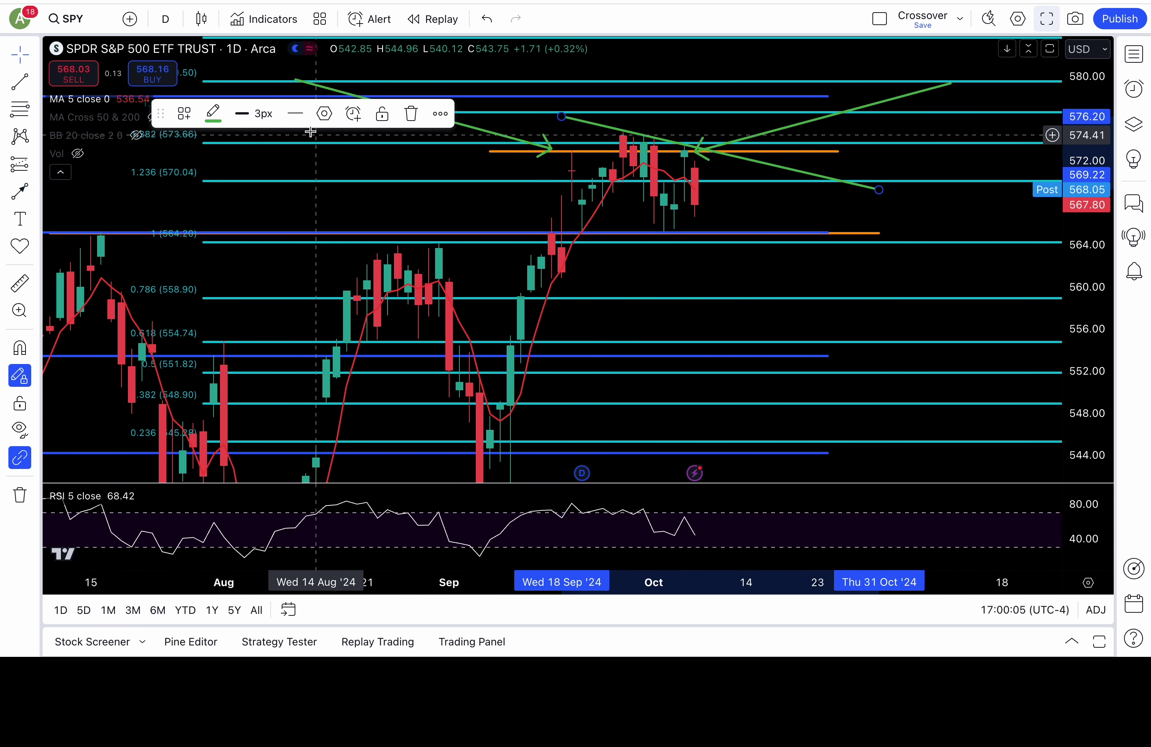
- Change the color of the descending green trendline above the recent highs to blue
left_click(217, 114)
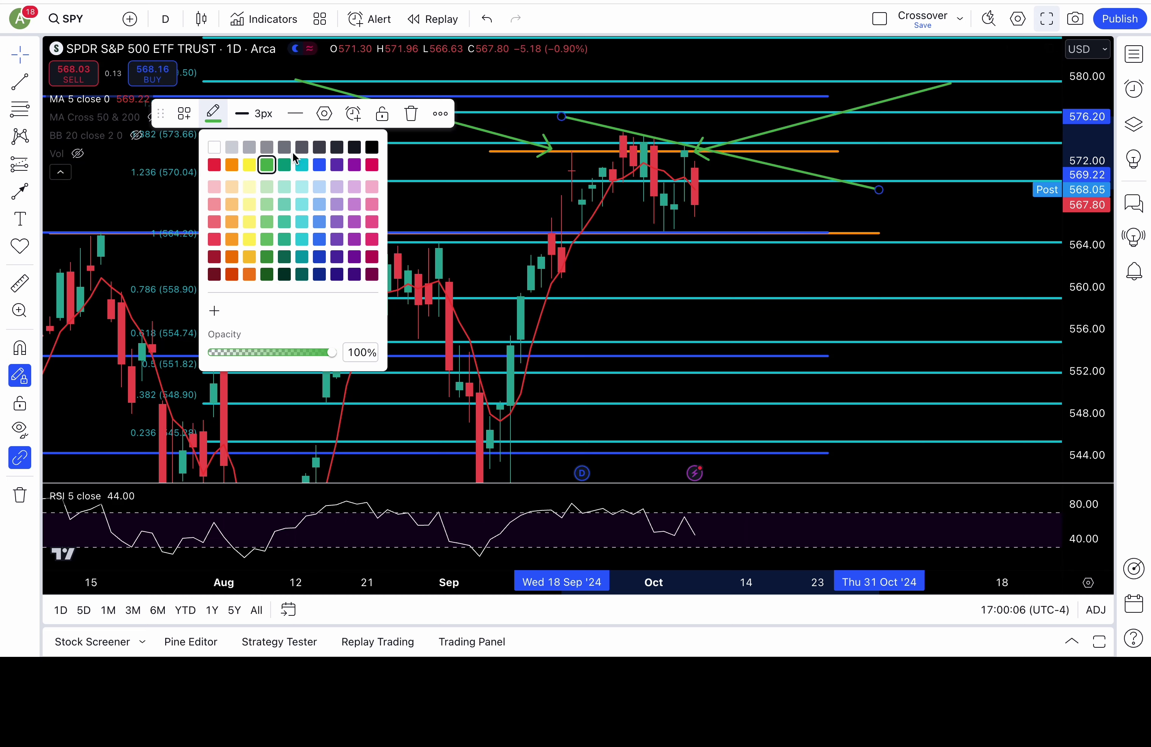
left_click(319, 165)
left_click(34, 55)
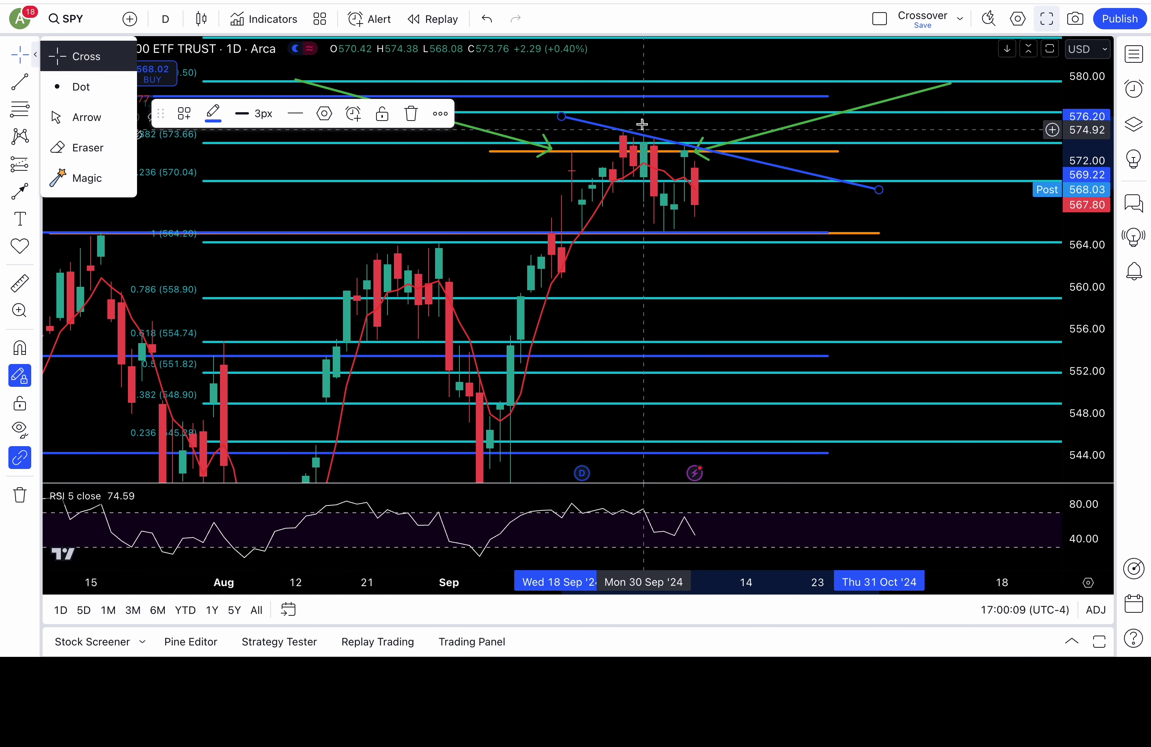
- Draw an arrow from about 581.42 to the late-September peak at about 574.84, and show the BB 20 indicator again
left_click(19, 192)
left_click(755, 61)
left_click(634, 130)
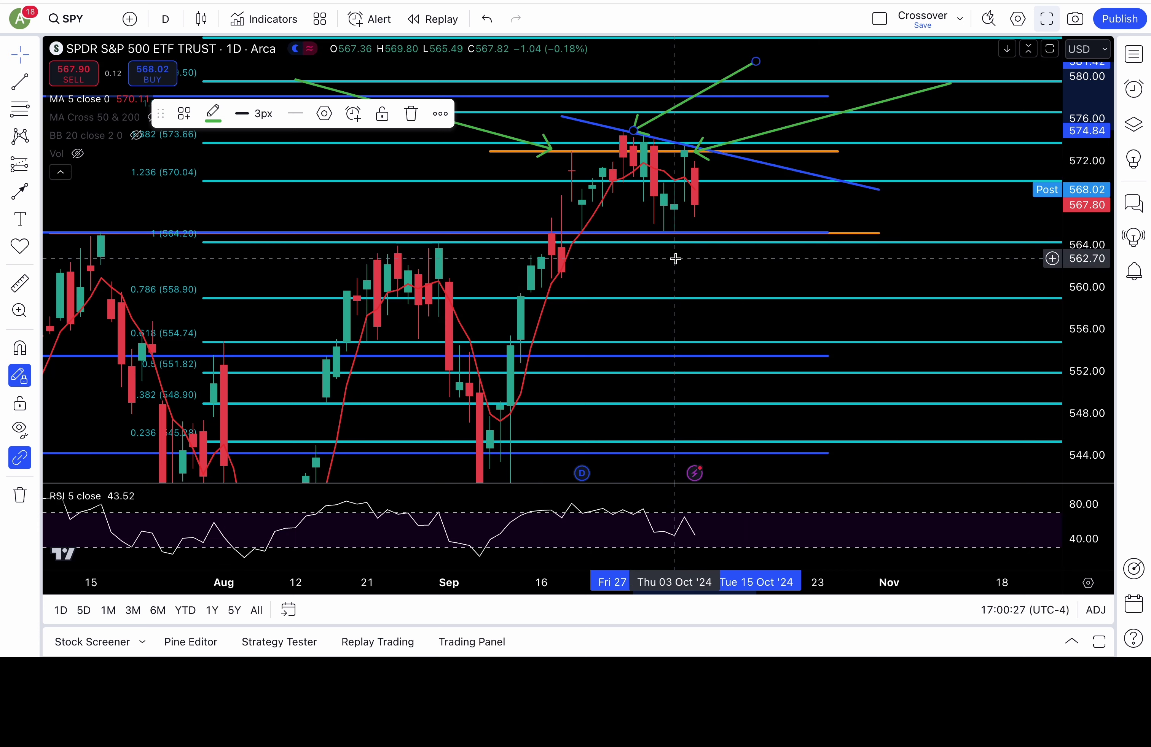
left_click(135, 136)
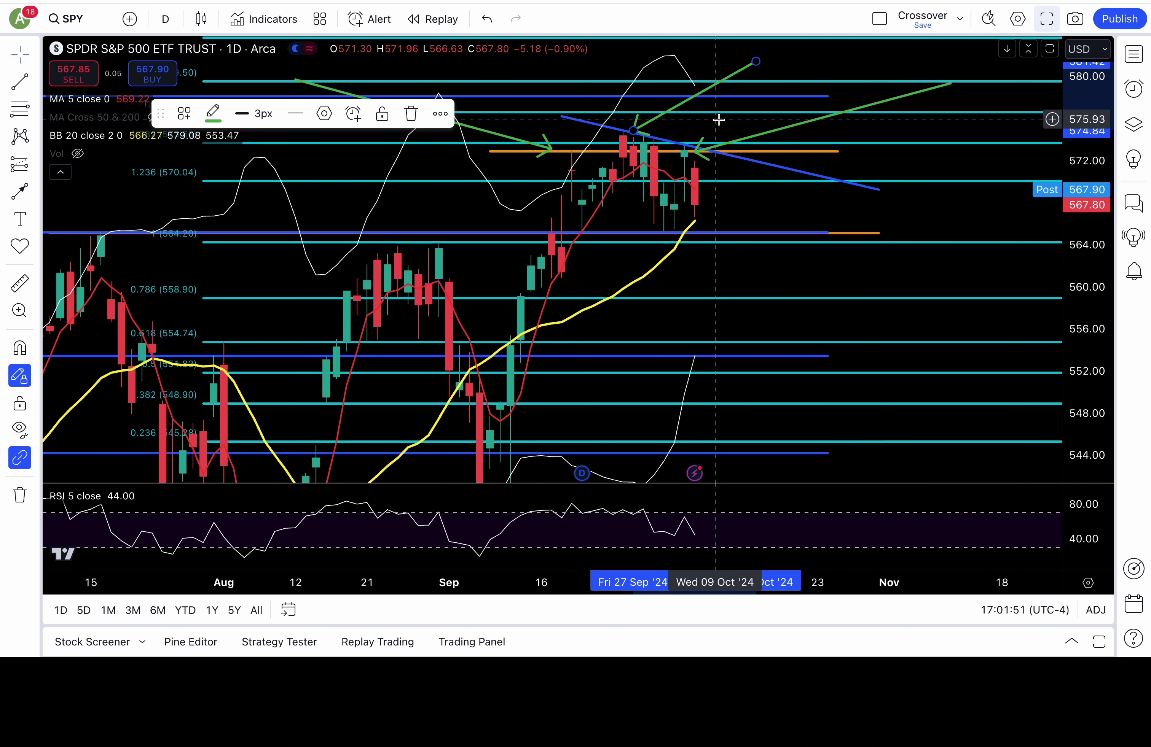
- Switch to the QQQ chart and set its interval to 1 day
key("ctrl+Tab")
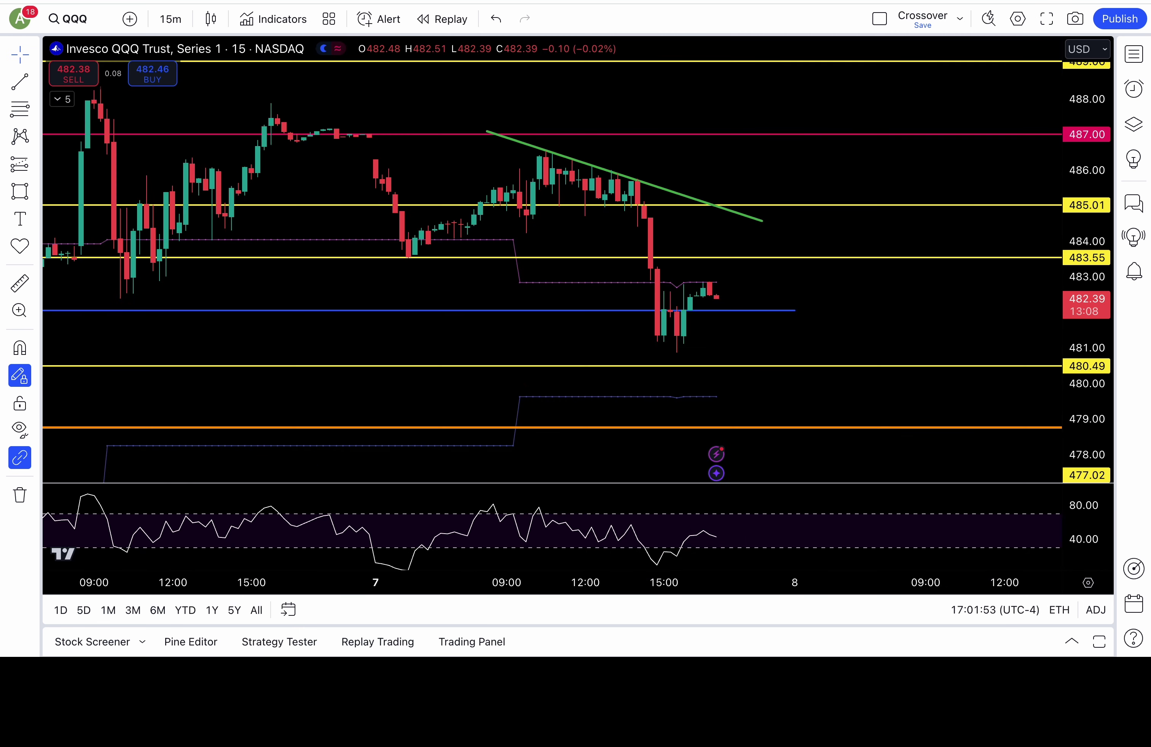
left_click(170, 19)
left_click(184, 597)
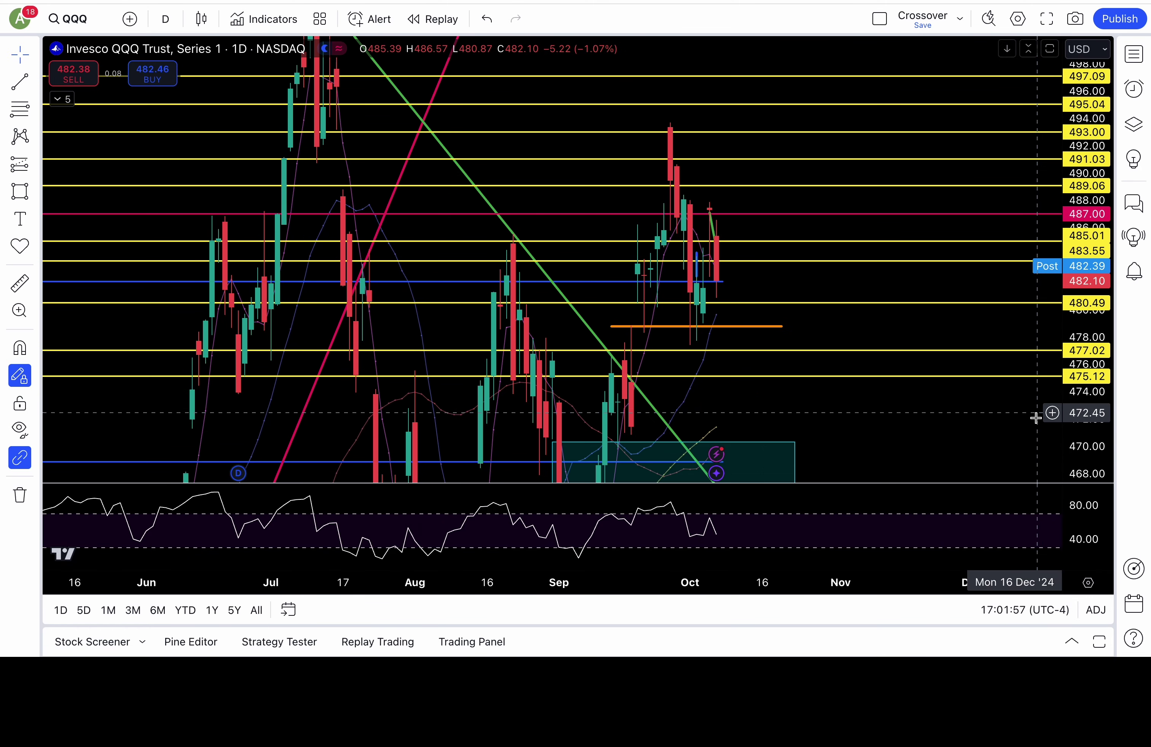
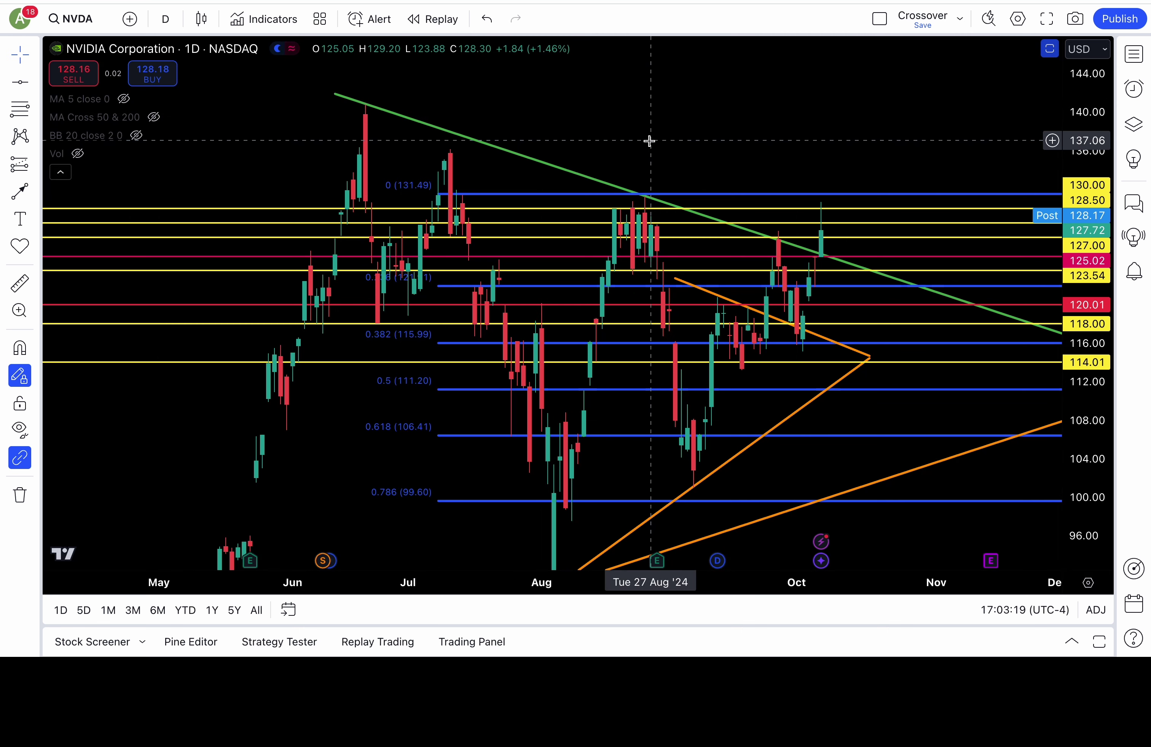
- Examine the NVDA daily candles around the green descending trendline, and switch to the TSLA chart
scroll(646, 141, "right", 5)
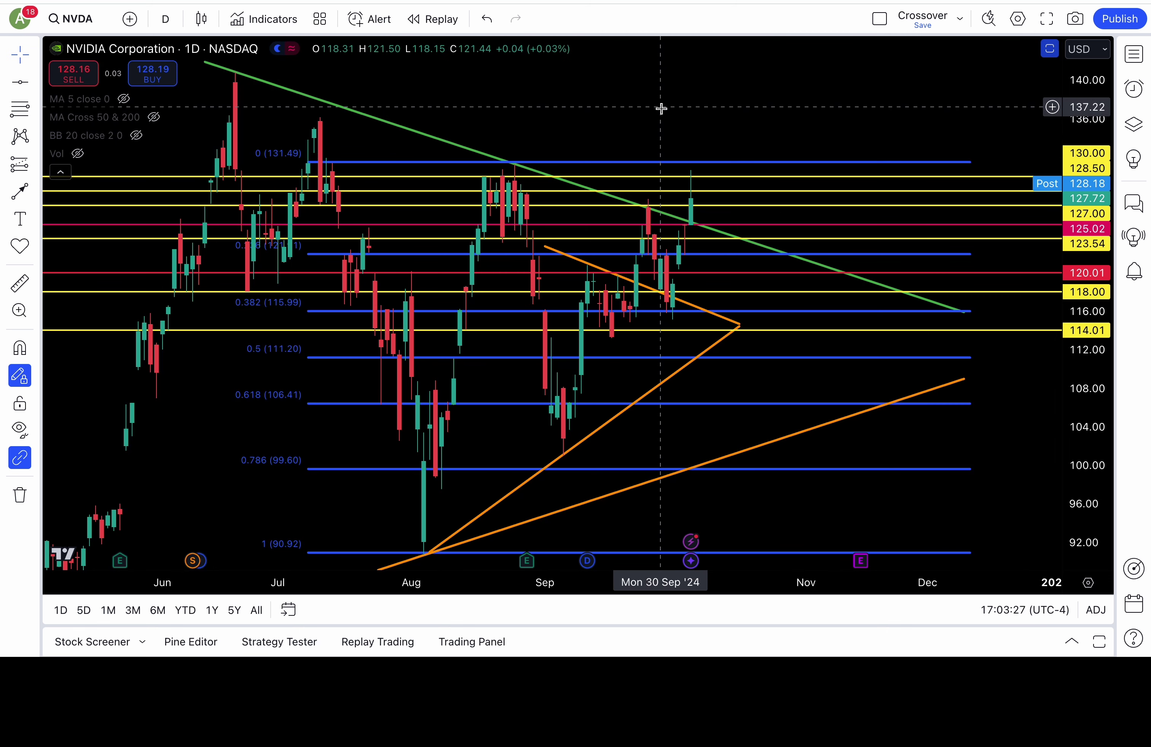
left_click_drag(663, 108, 656, 165)
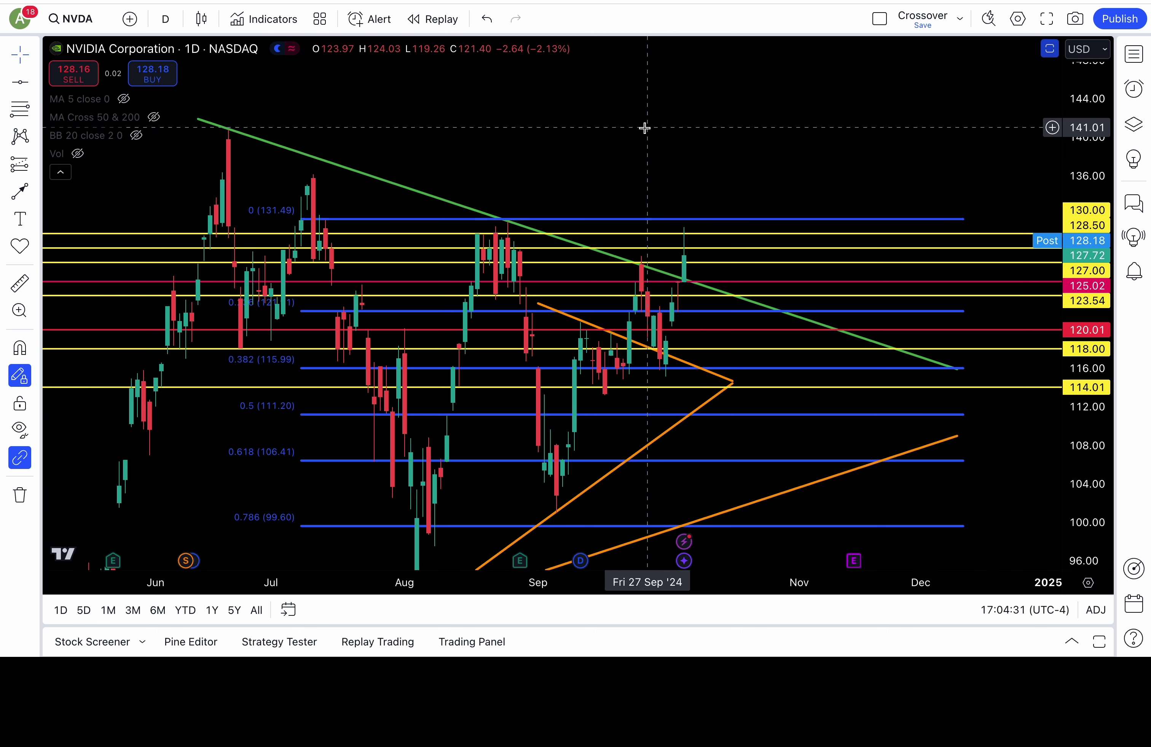
key("Down")
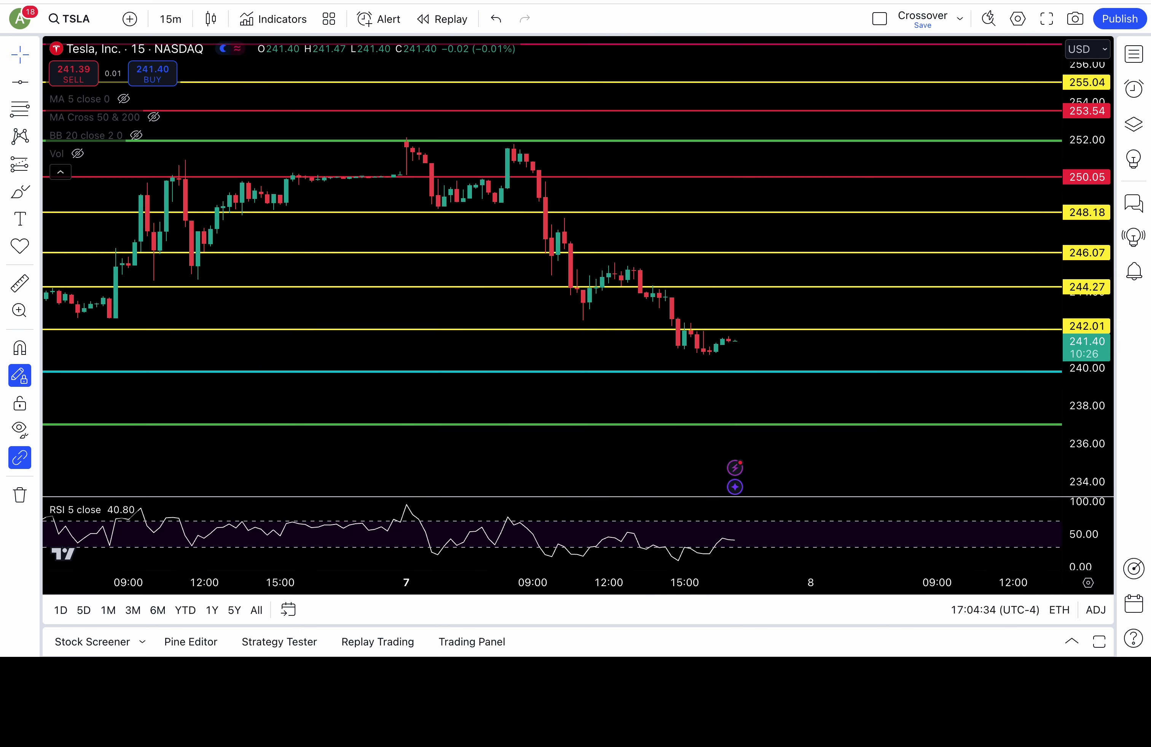
- Try an arrow from about 252.57 to the candles at the 248.18 line on the 15-minute TSLA chart, and undo it
left_click(171, 19)
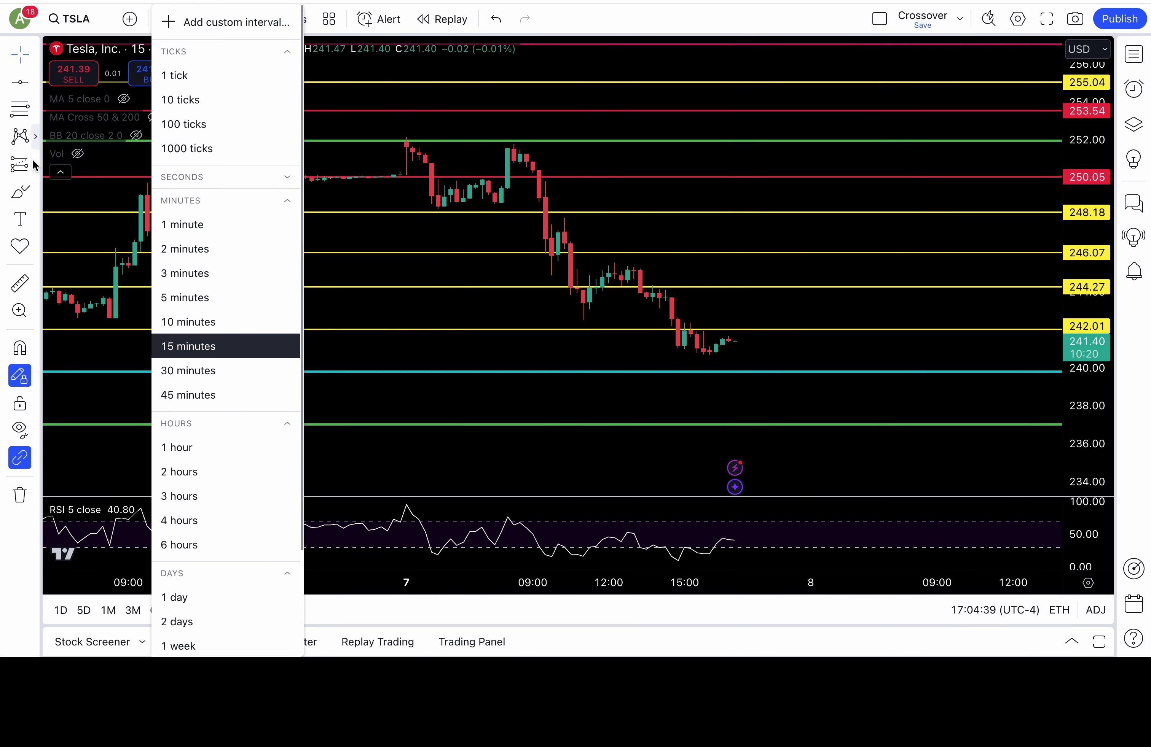
left_click(35, 191)
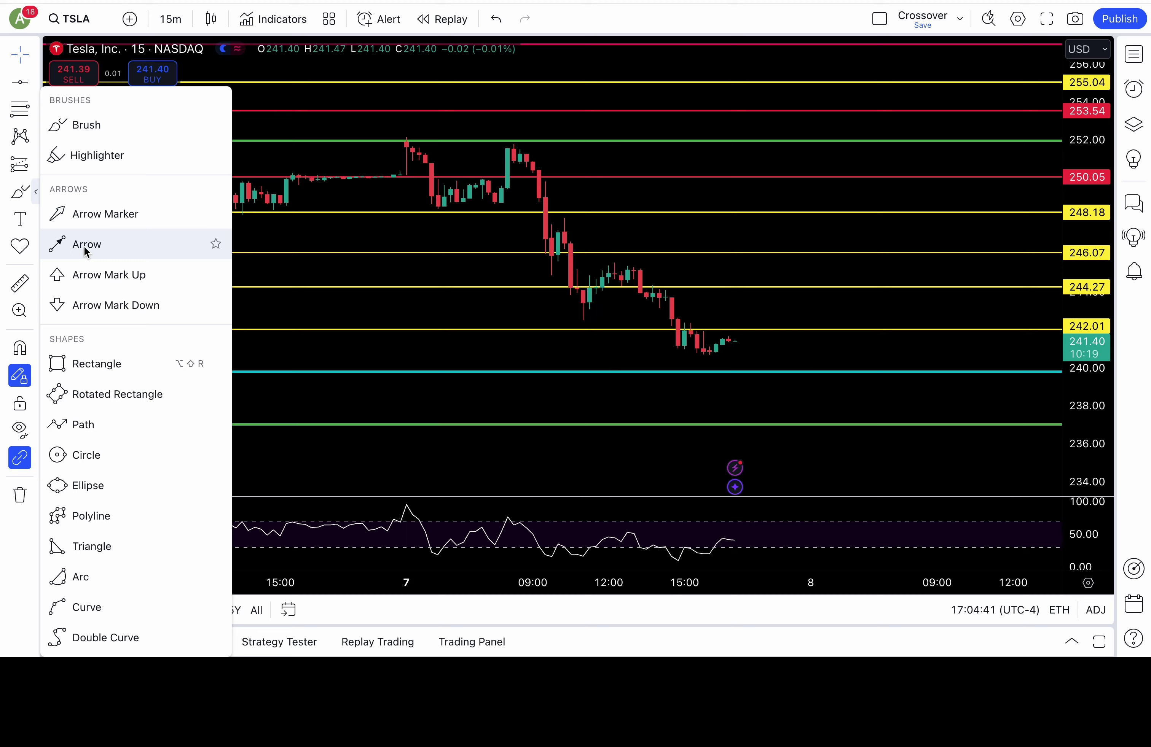
left_click(113, 241)
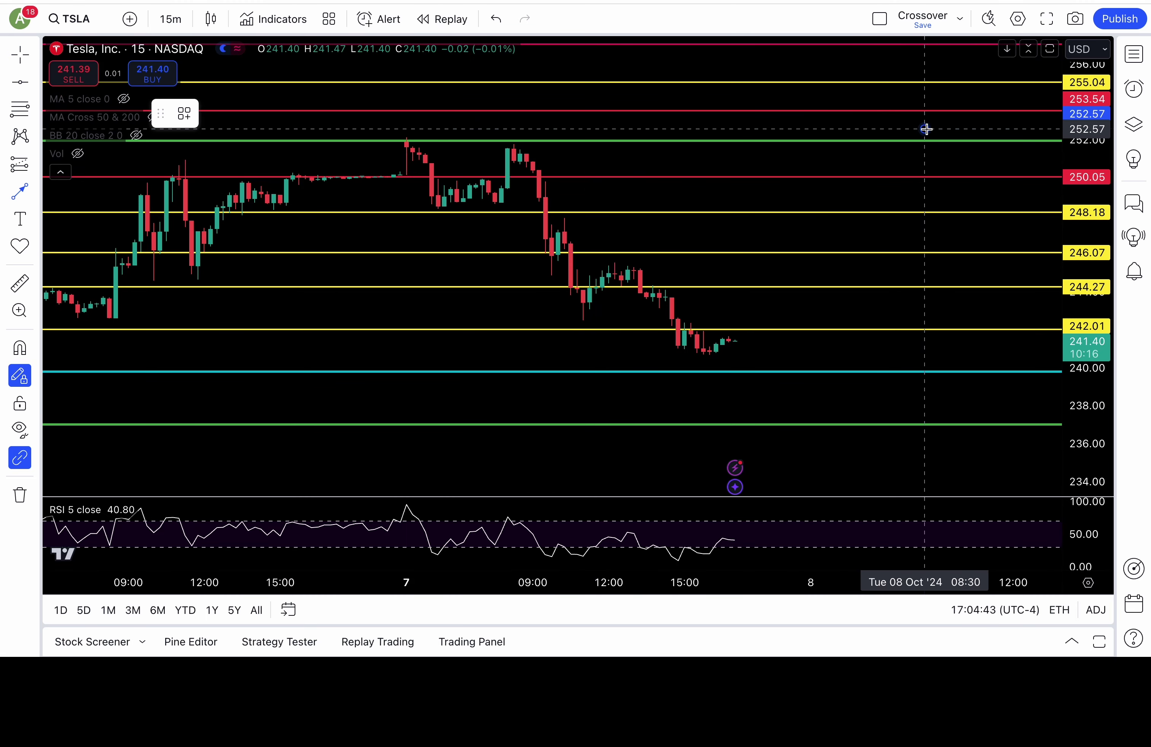
mouse_move(925, 129)
left_mouse_down()
mouse_move(535, 231)
mouse_move(558, 210)
left_mouse_up()
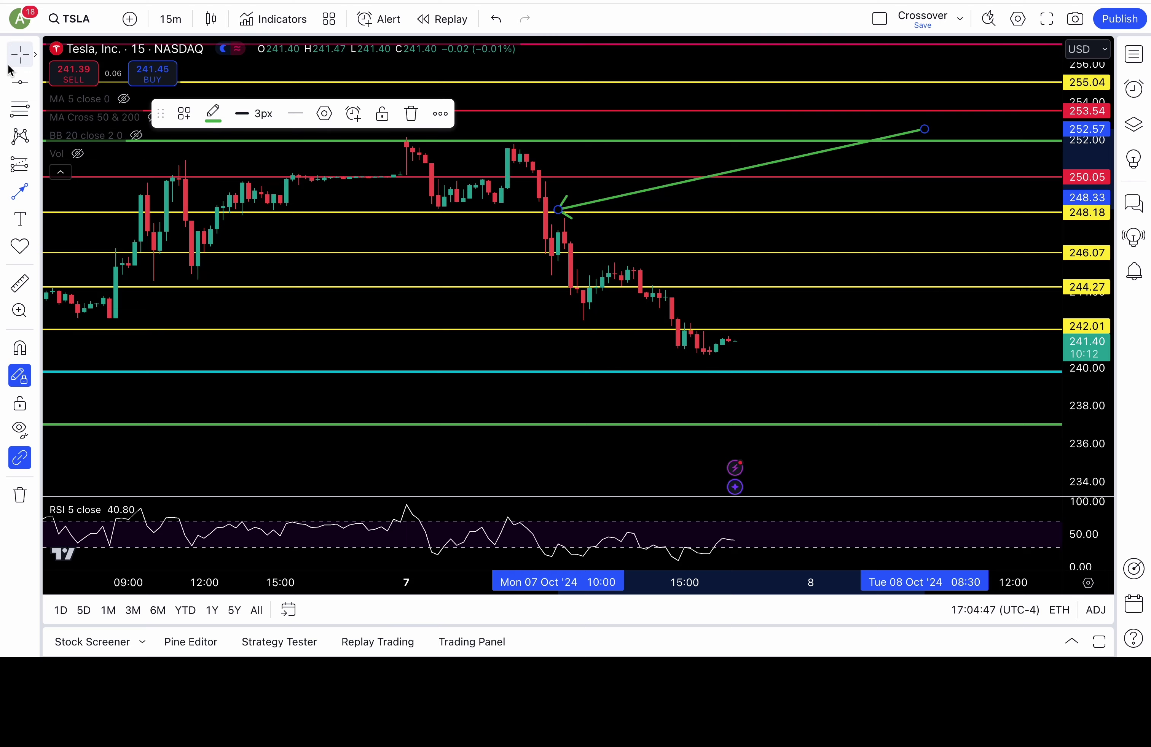
key("ctrl+z")
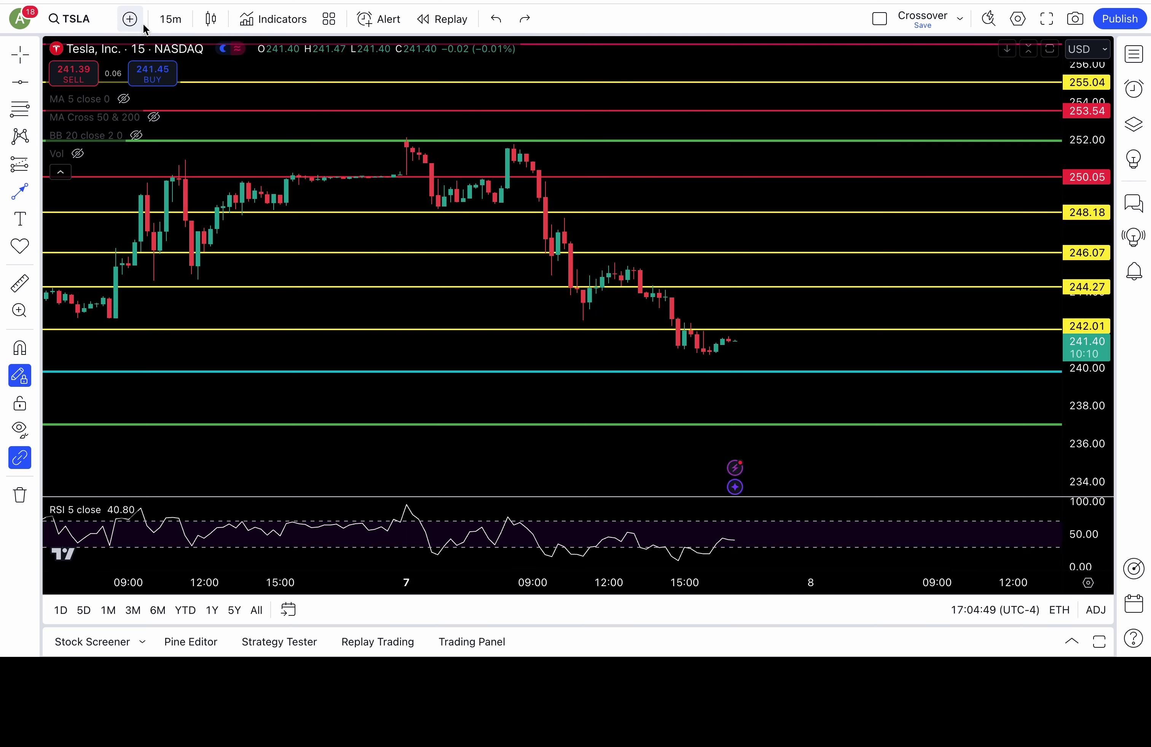
- Set the TSLA chart to the 1-day interval and fit a wider price range around the recent candles
left_click(169, 19)
left_click(234, 596)
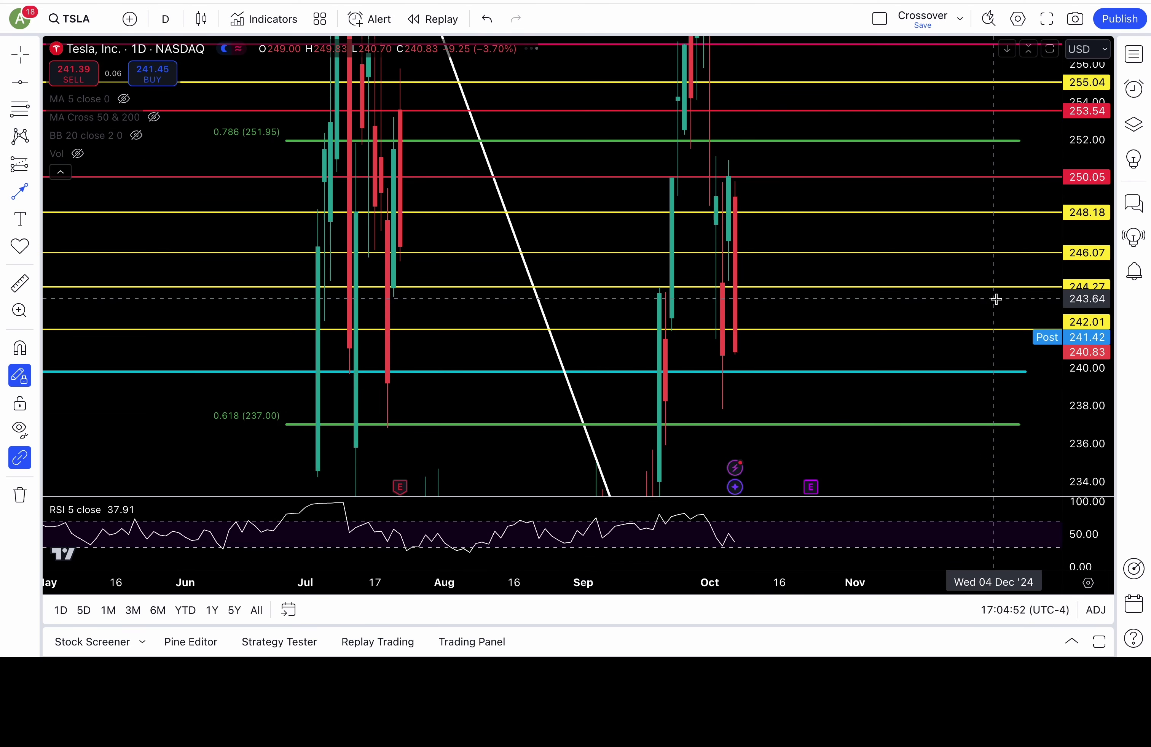
left_click_drag(1078, 324, 1077, 387)
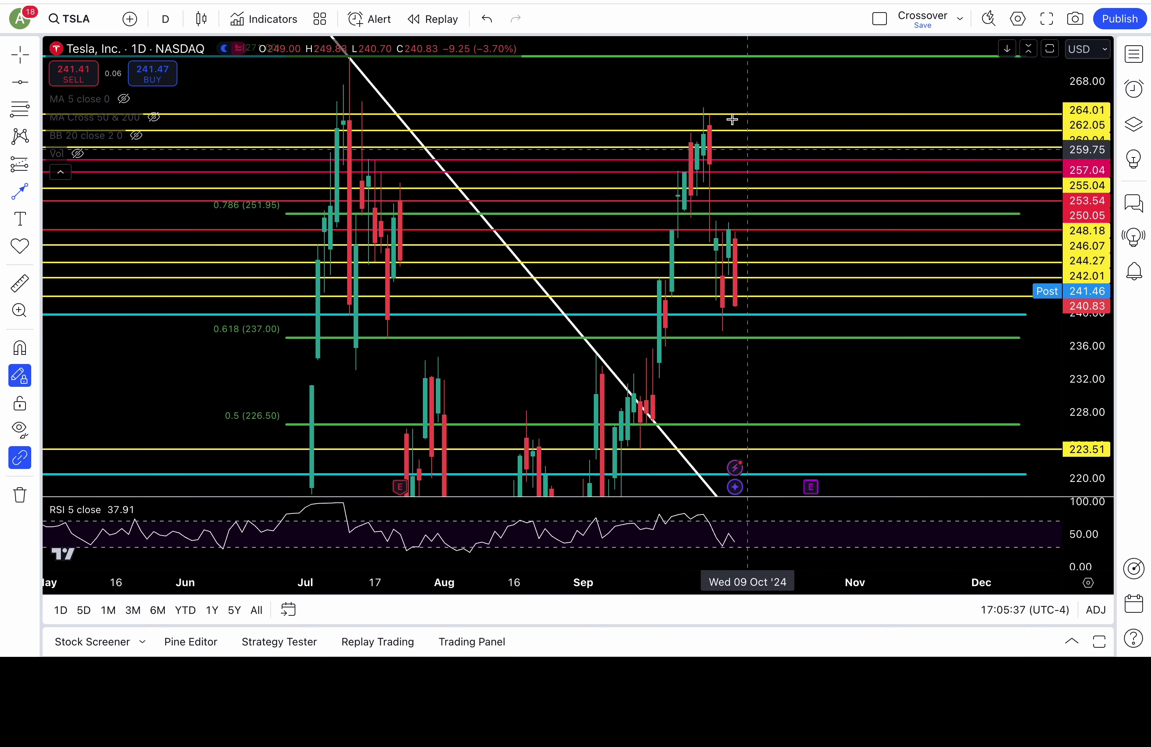
- Open the CRWD daily chart and examine the latest candles against the green descending trendline
key("space")
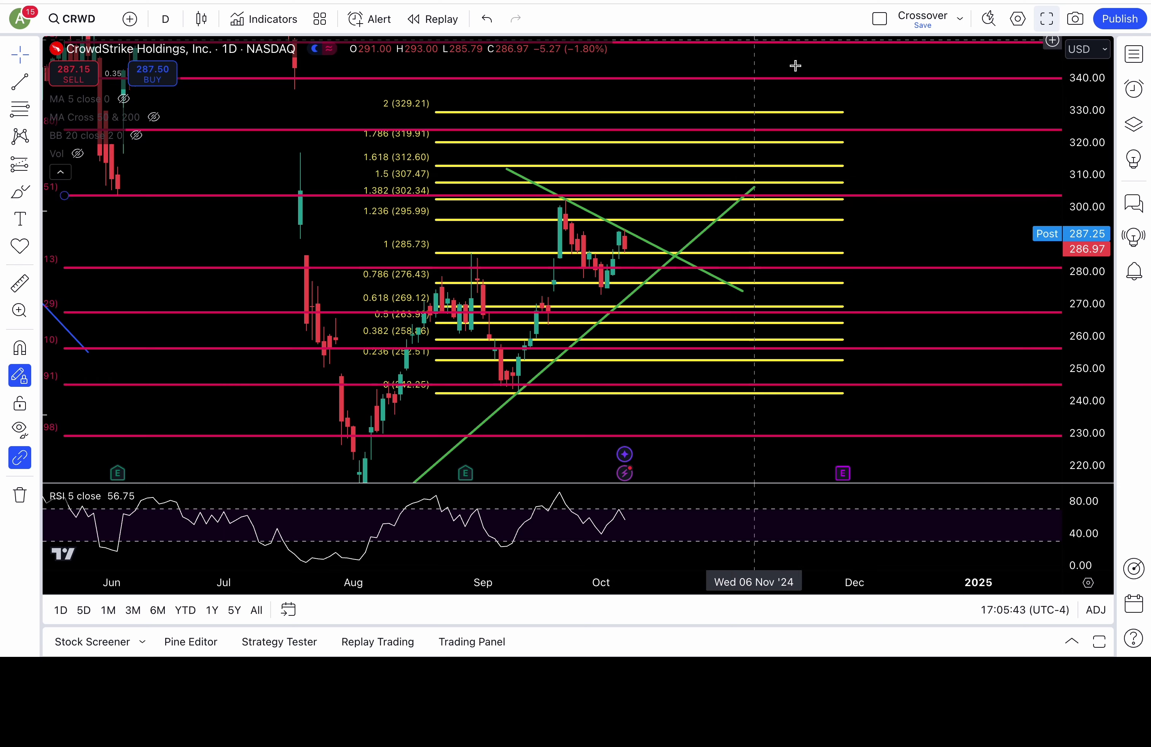
left_click_drag(1084, 363, 1083, 339)
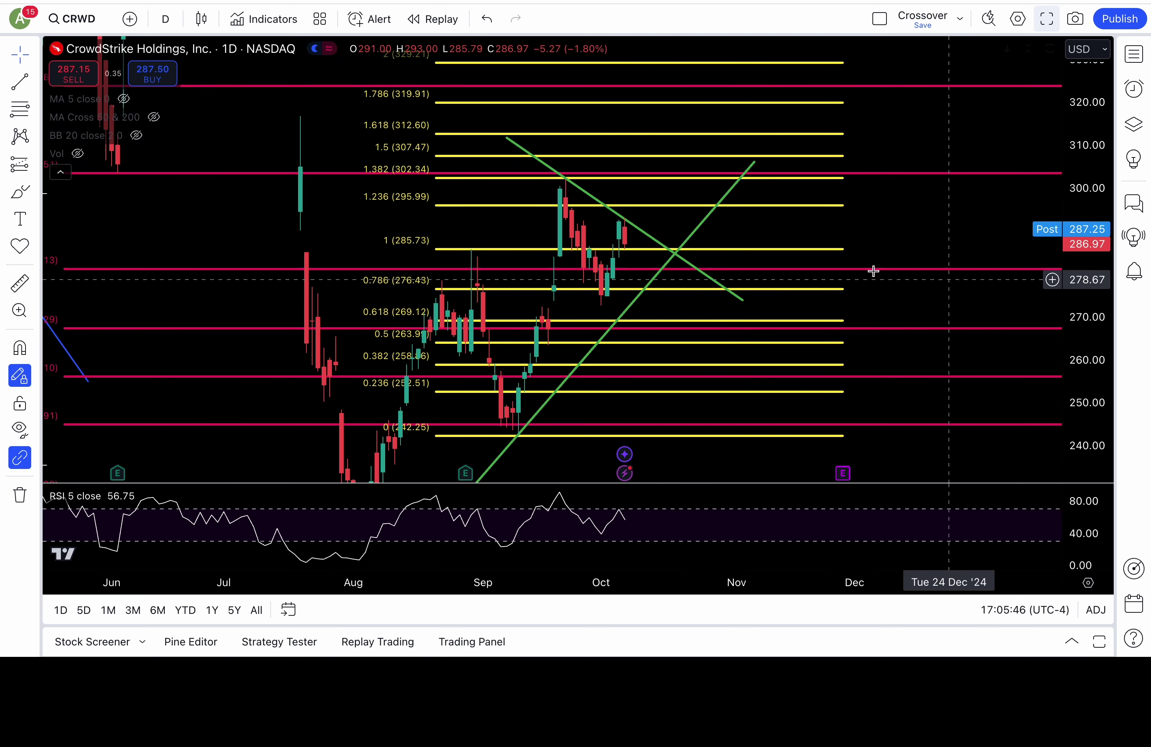
left_click(642, 250)
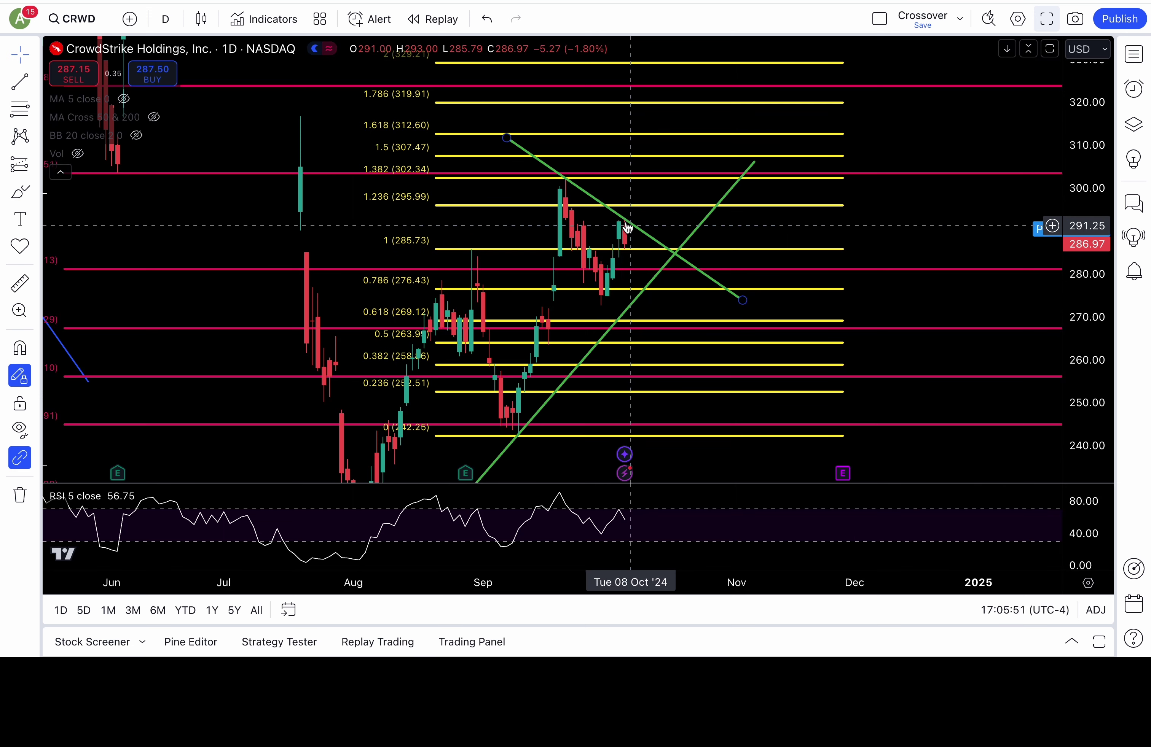
left_click(609, 223)
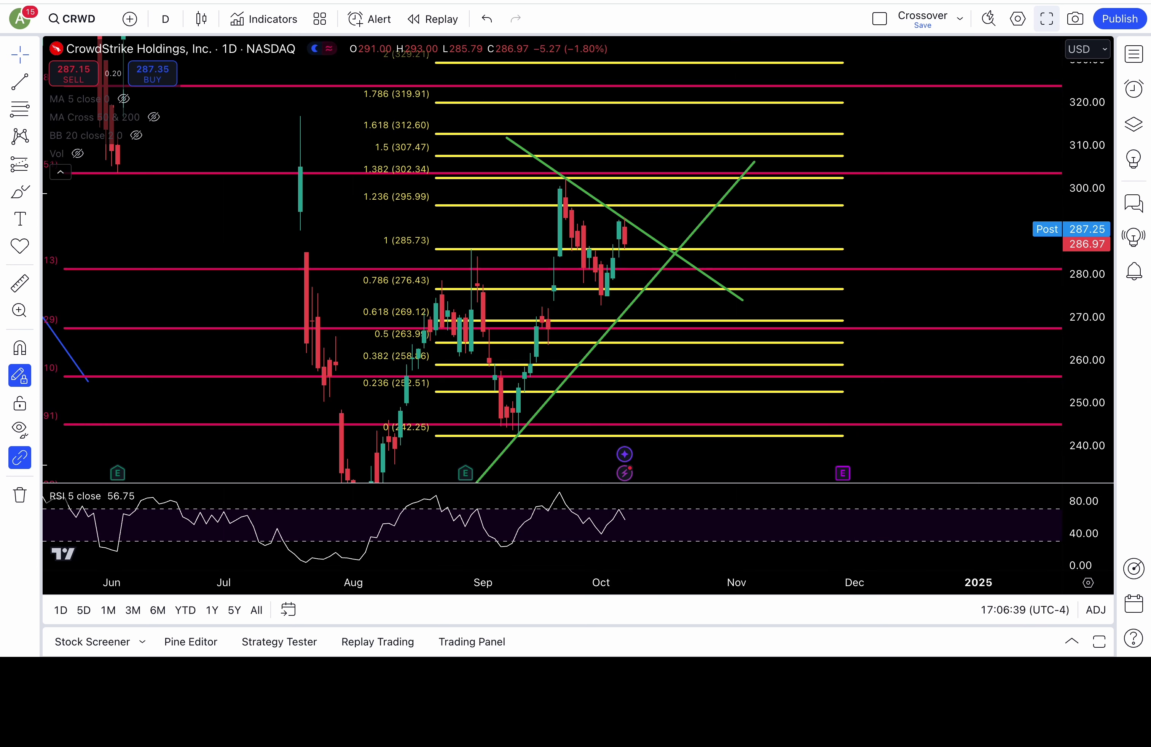
- Switch to Cheddar Flow, open the SPY dark pool levels for 10/07/2024 and check the size and premium at 573.07
left_click(645, 2)
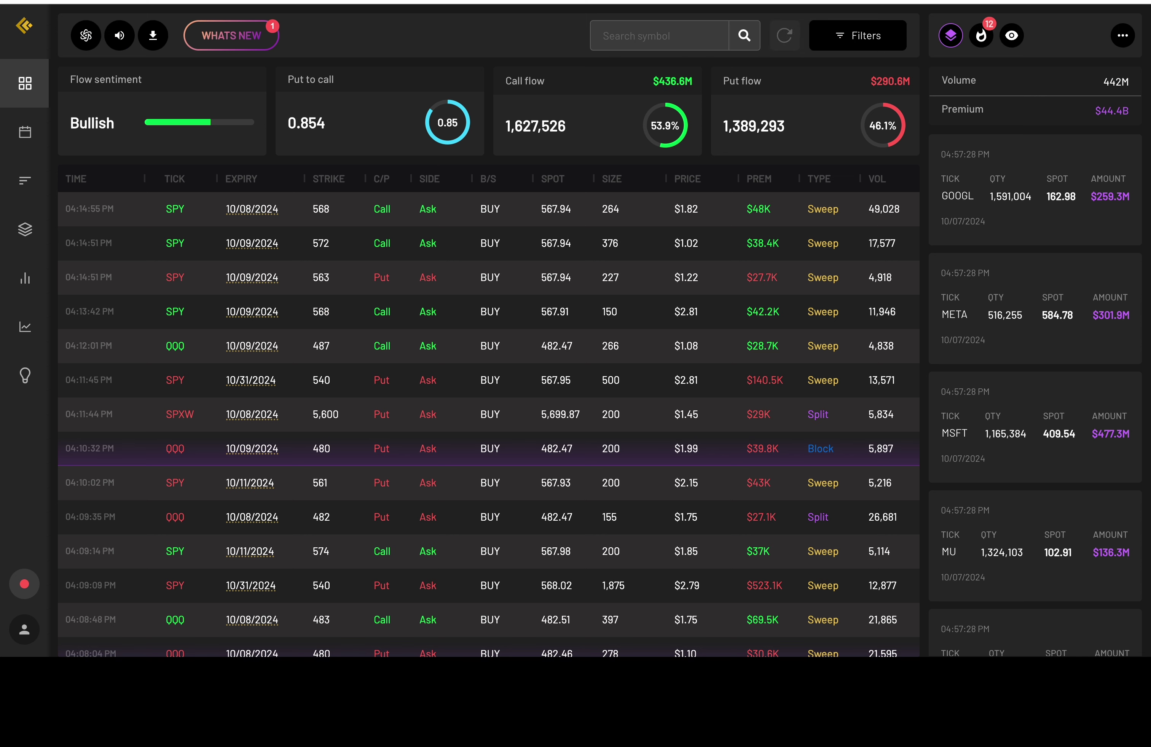
left_click(25, 231)
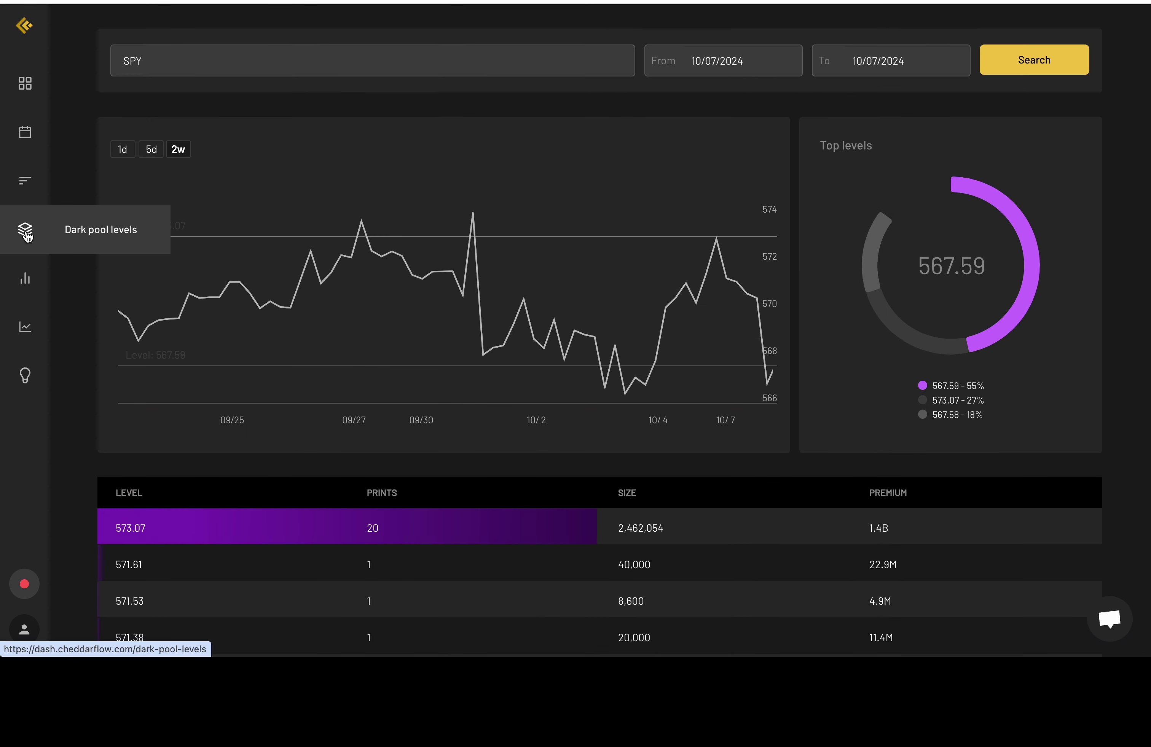
scroll(681, 197, "down", 1)
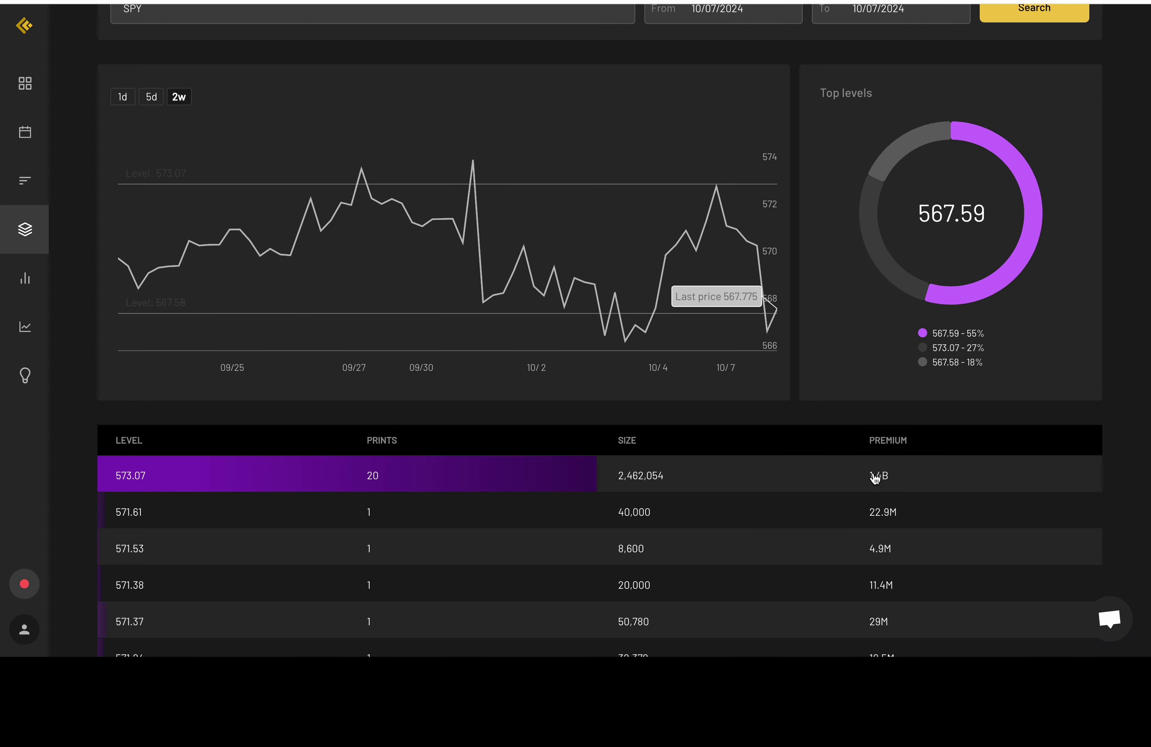
scroll(877, 491, "down", 1)
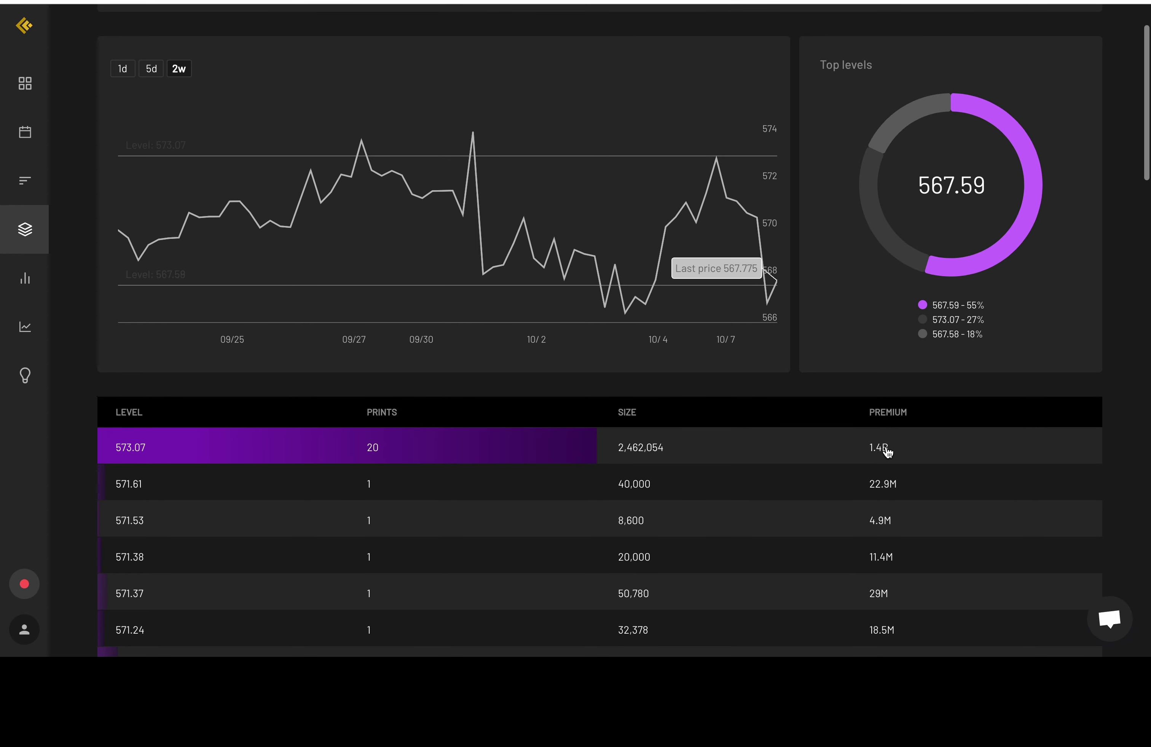
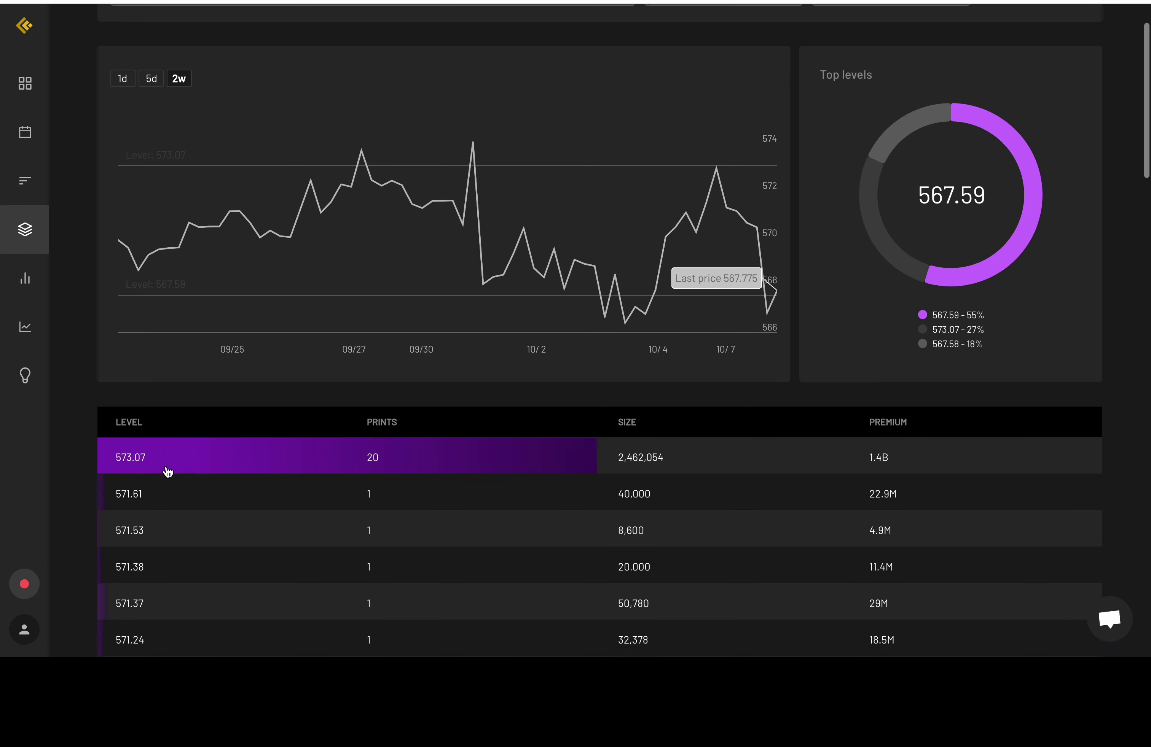
- Look through the rest of the SPY dark pool table for the price levels with the largest size and premium
scroll(165, 471, "down", 1)
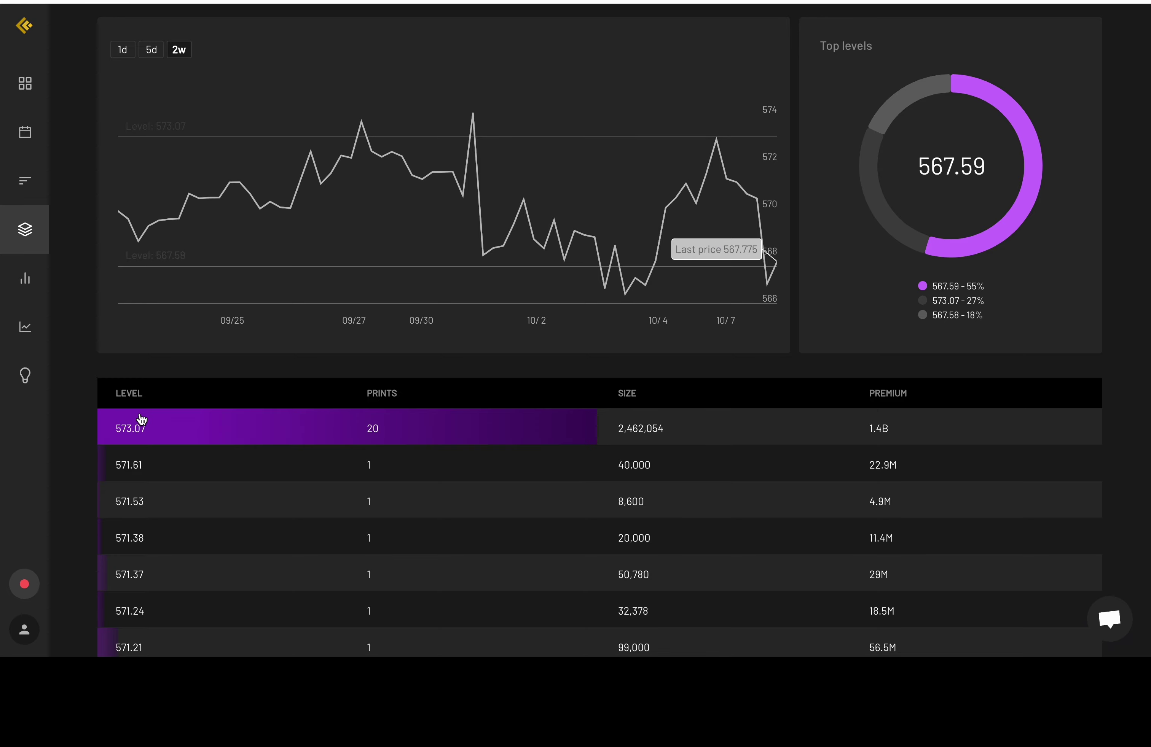
scroll(141, 420, "down", 15)
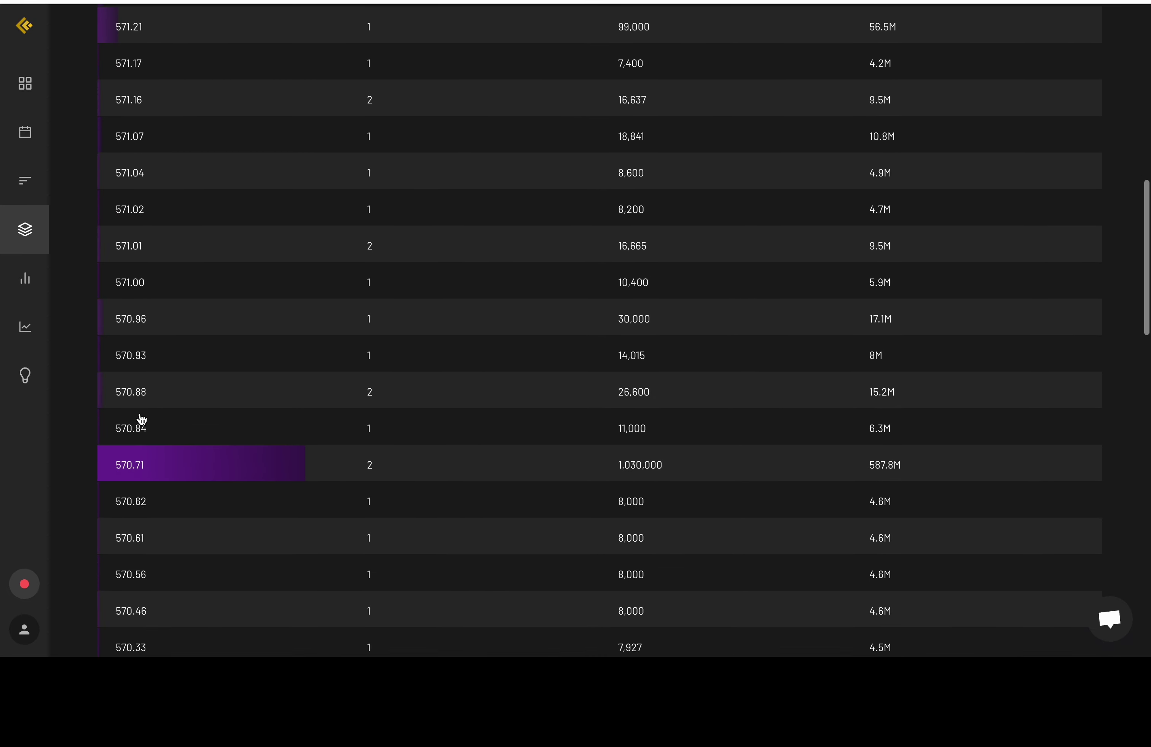
scroll(141, 421, "down", 20)
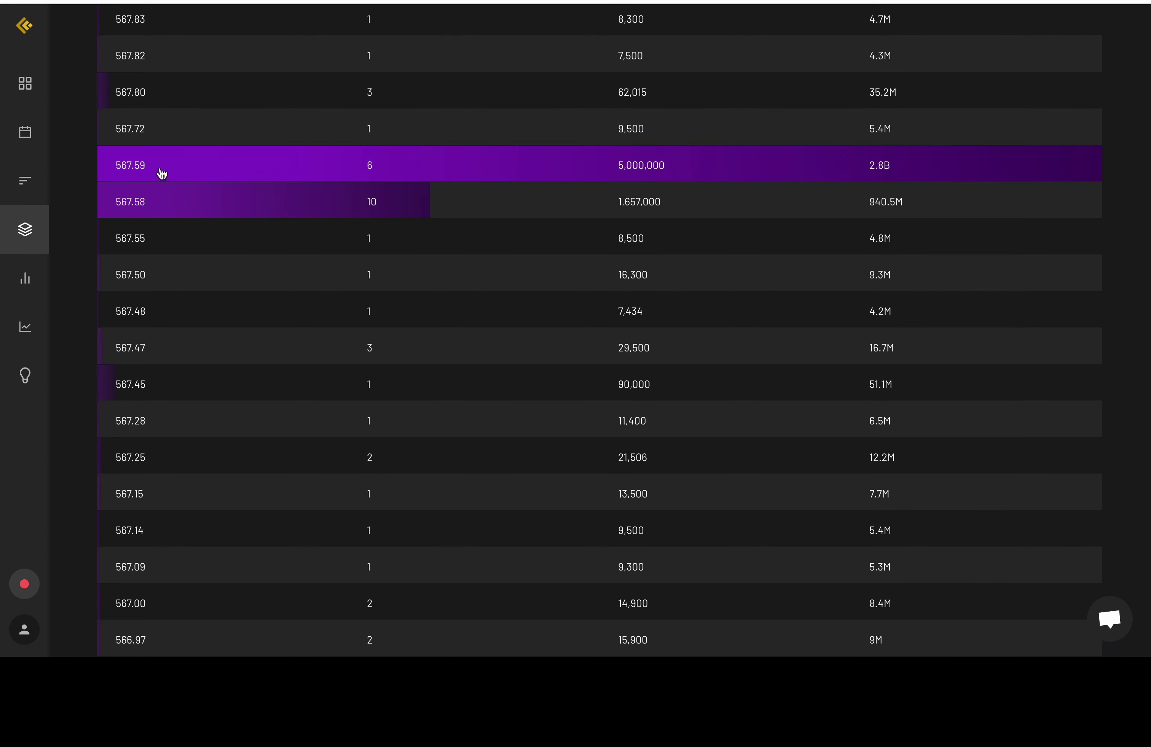
scroll(247, 167, "up", 7)
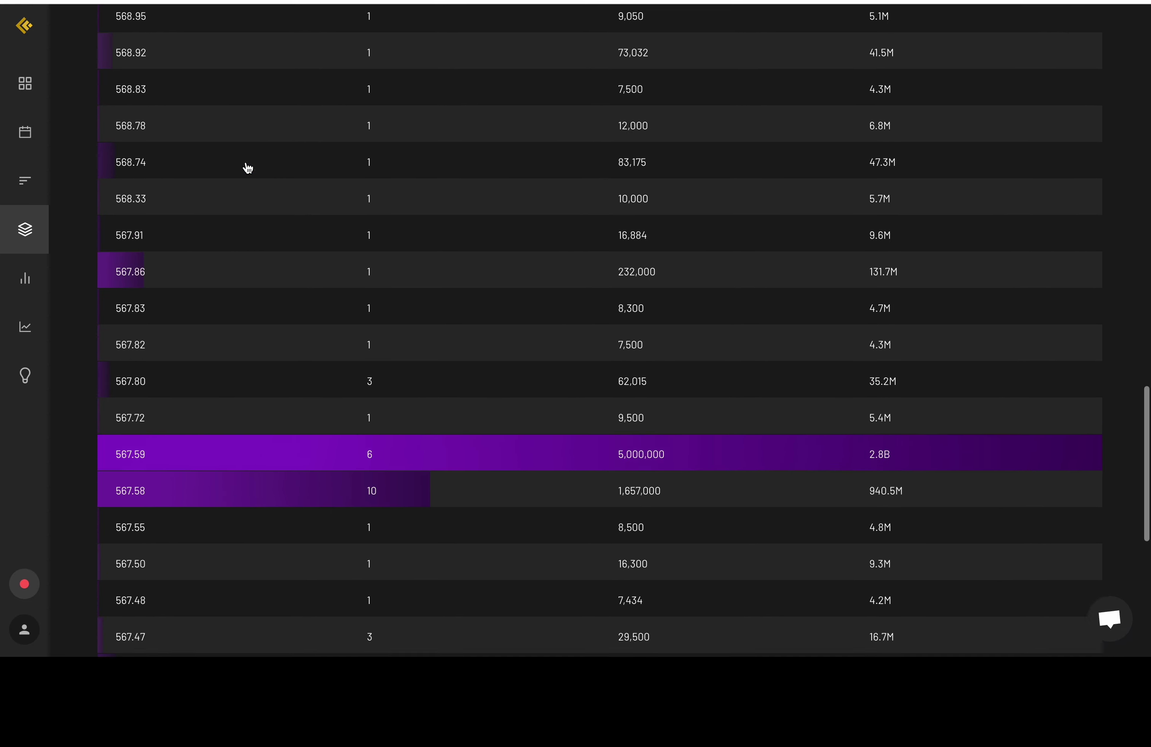
scroll(156, 450, "down", 2)
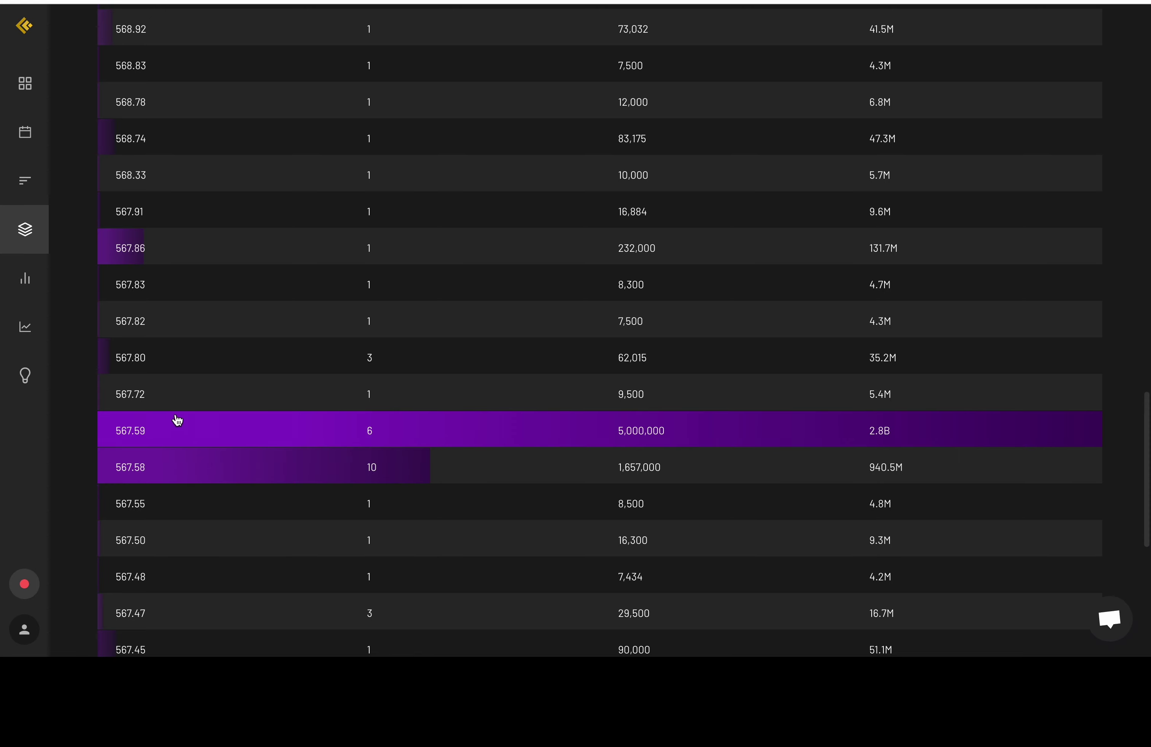
scroll(147, 450, "up", 11)
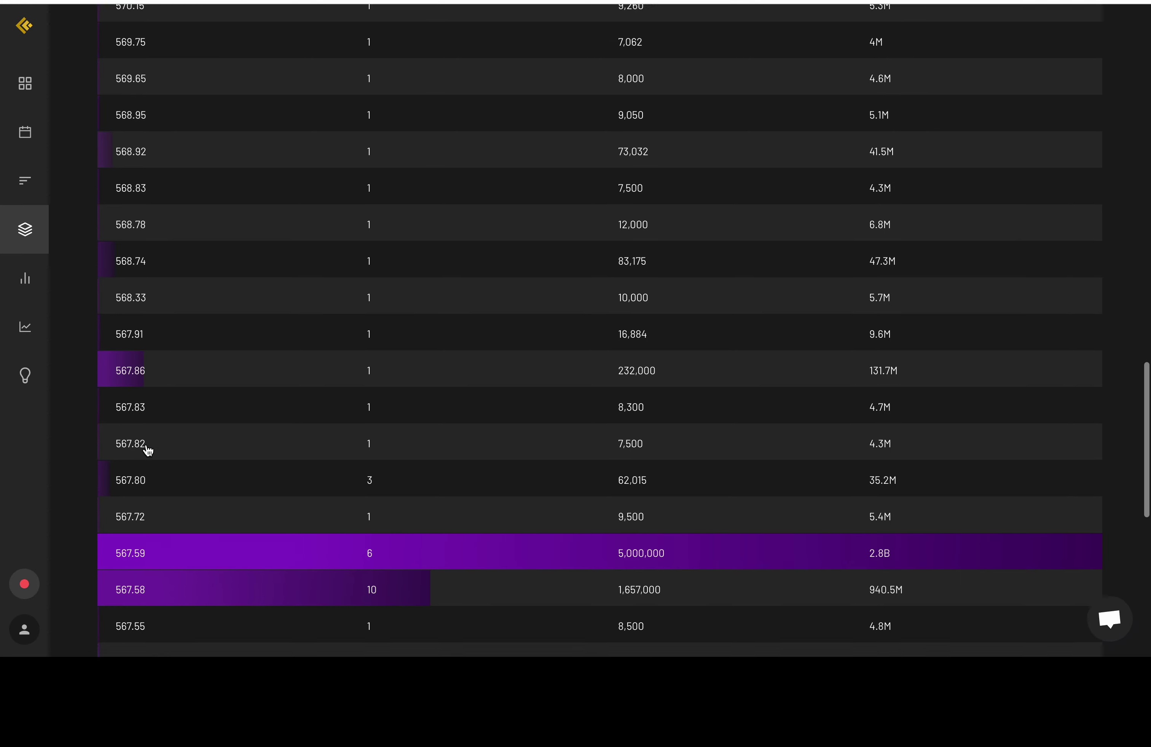
- Check the top SPY dark pool levels, switch to the SPY chart in TradingView and set it to the daily interval
scroll(148, 451, "up", 13)
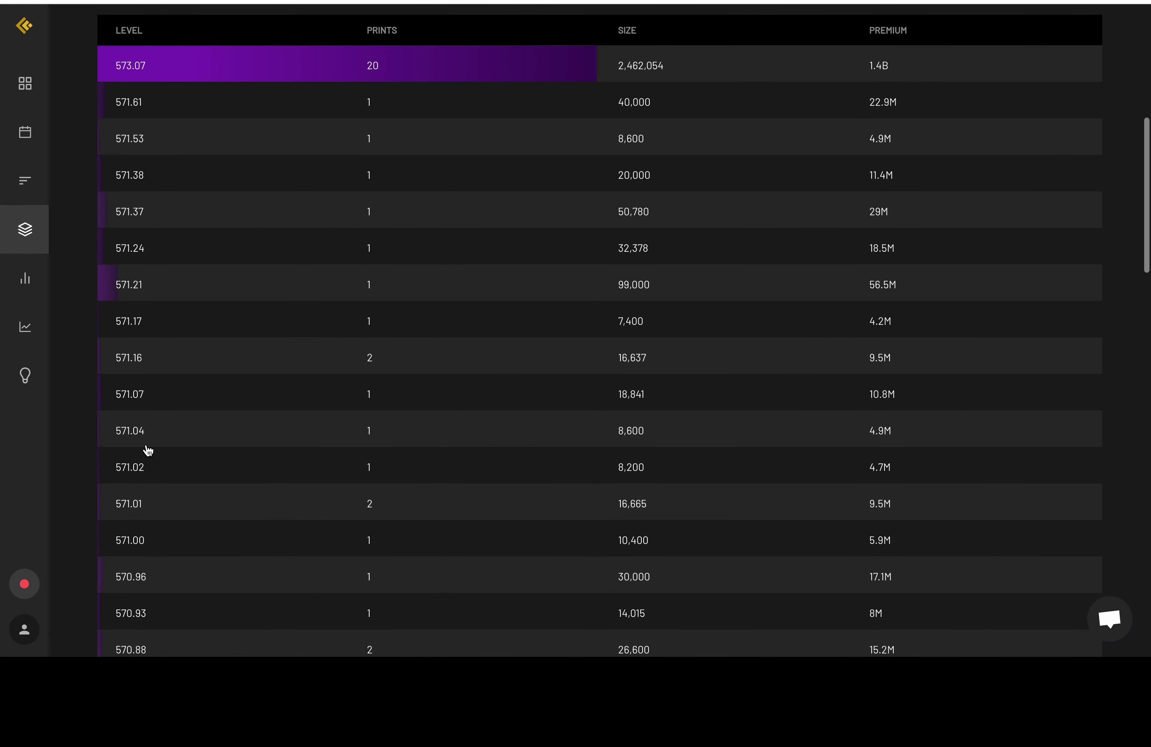
scroll(148, 450, "up", 6)
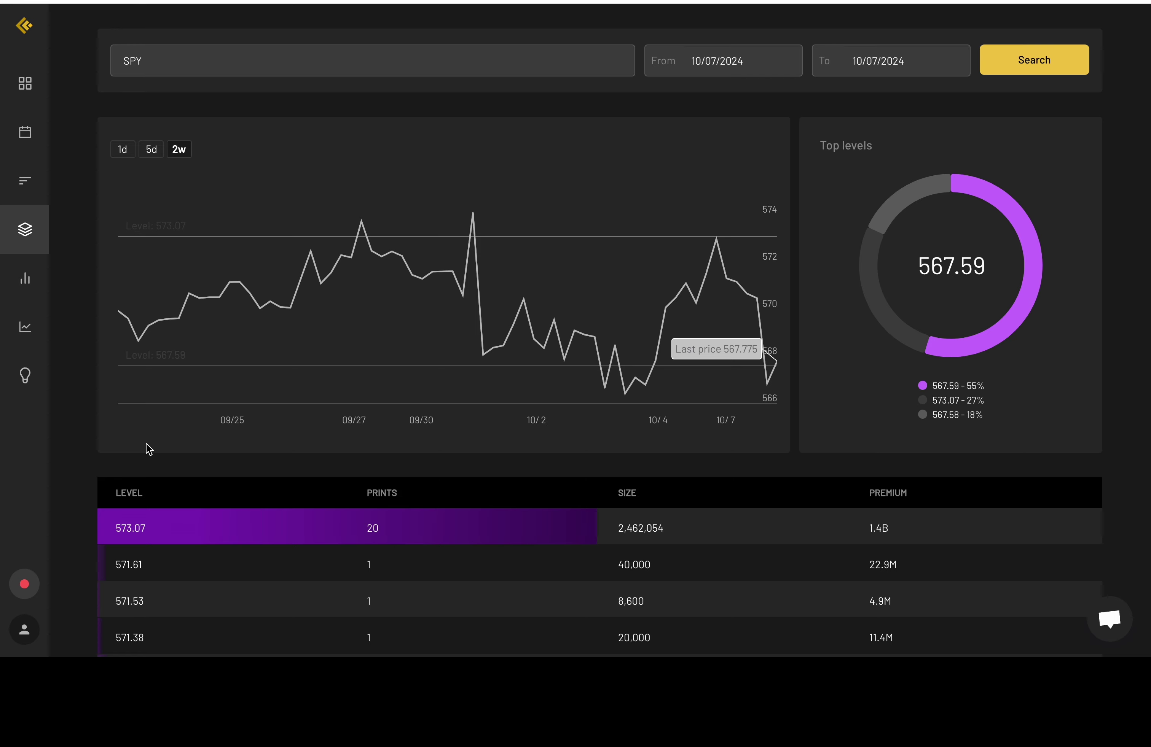
mouse_move(302, 359)
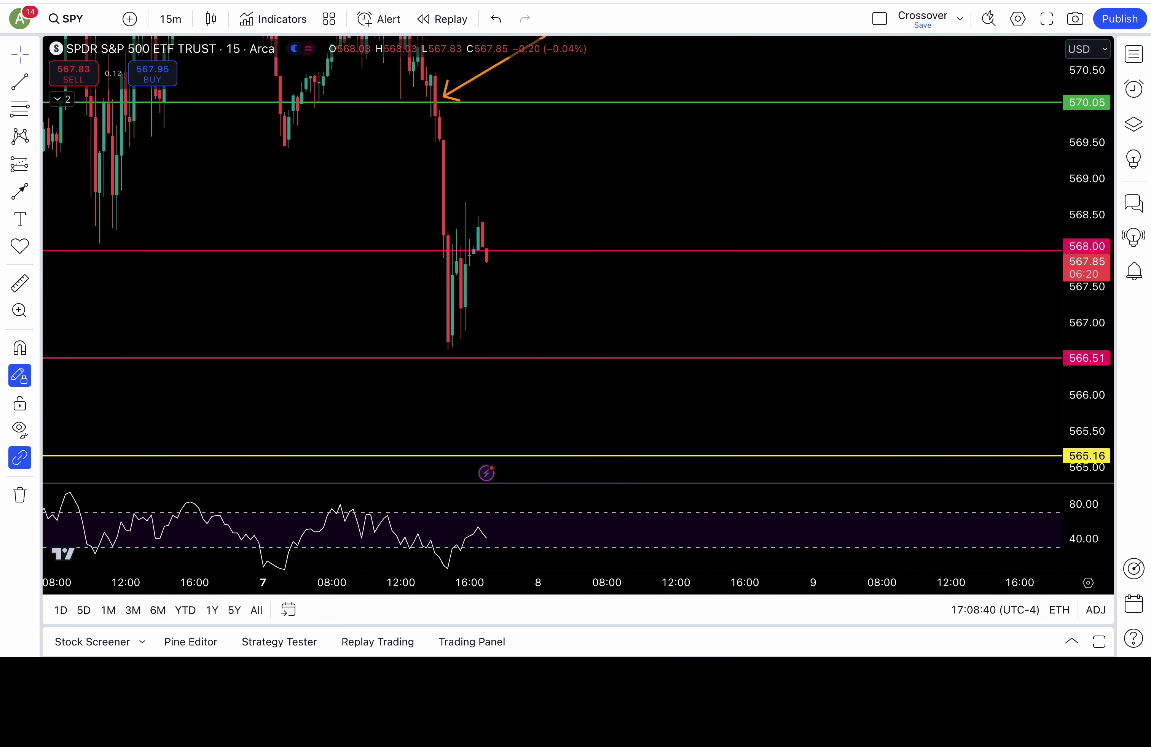
key("d")
key("Return")
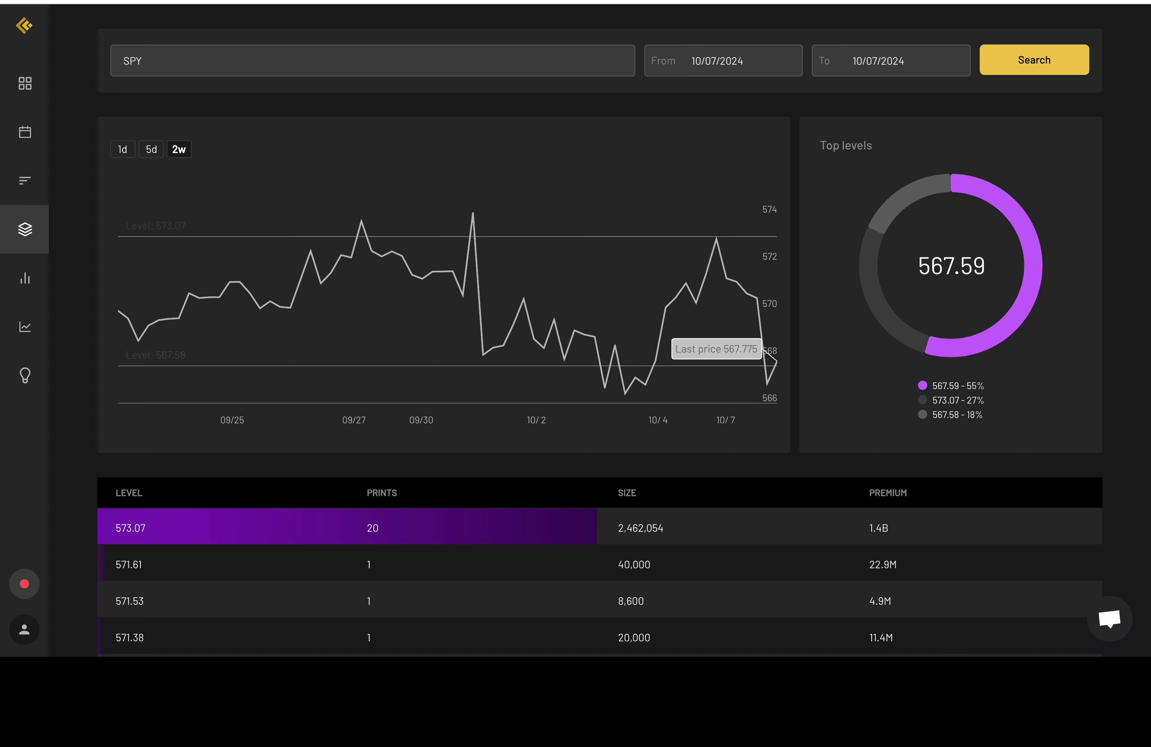
- Switch back to Cheddar Flow and review the SPY dark pool table from 573.07 down through the 570.71 level
scroll(752, 200, "down", 6)
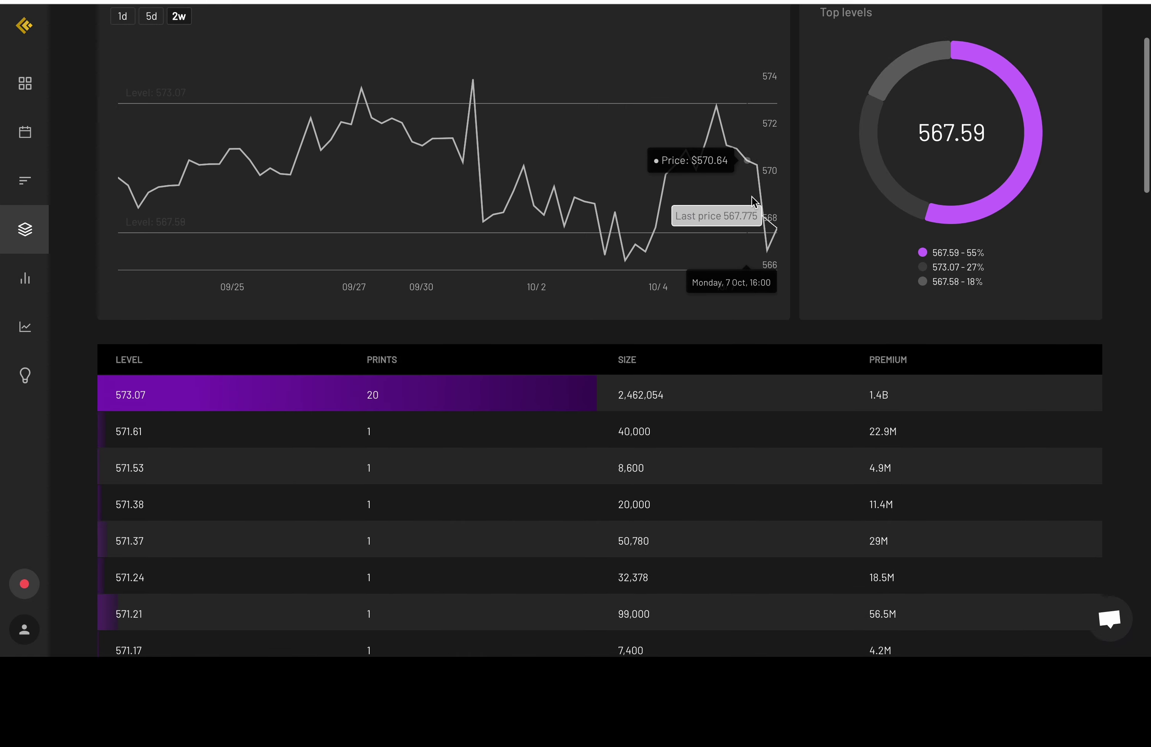
scroll(753, 201, "up", 4)
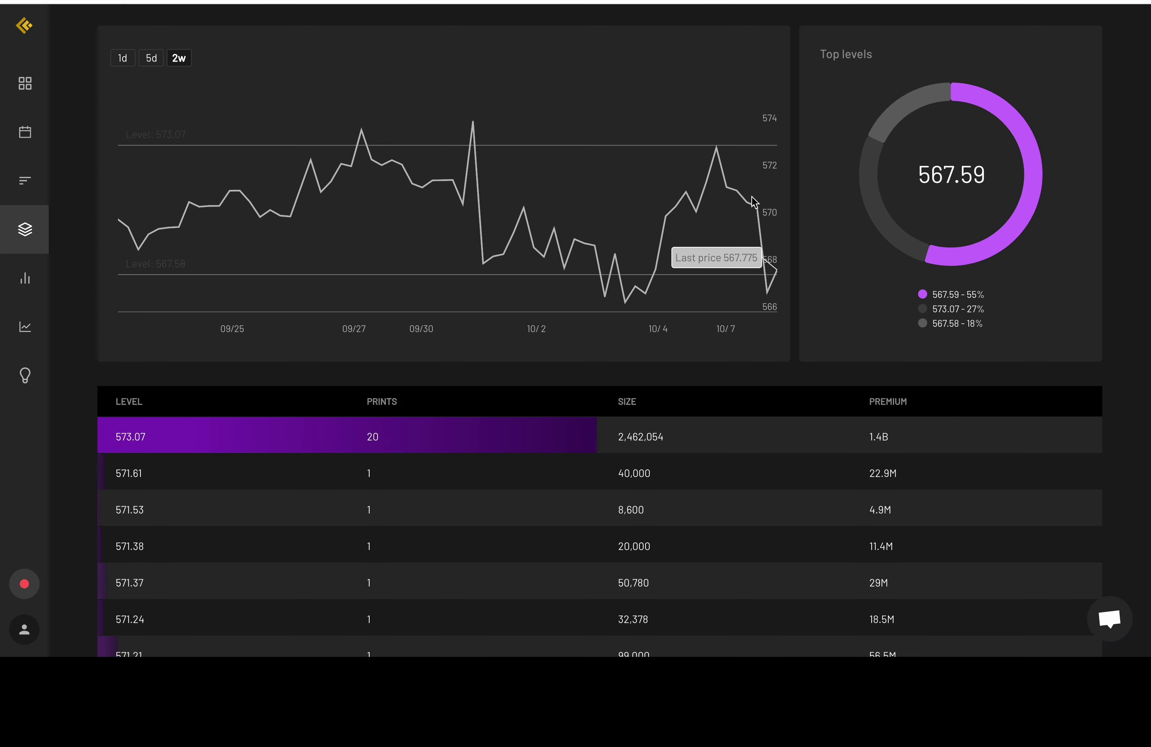
scroll(884, 466, "down", 14)
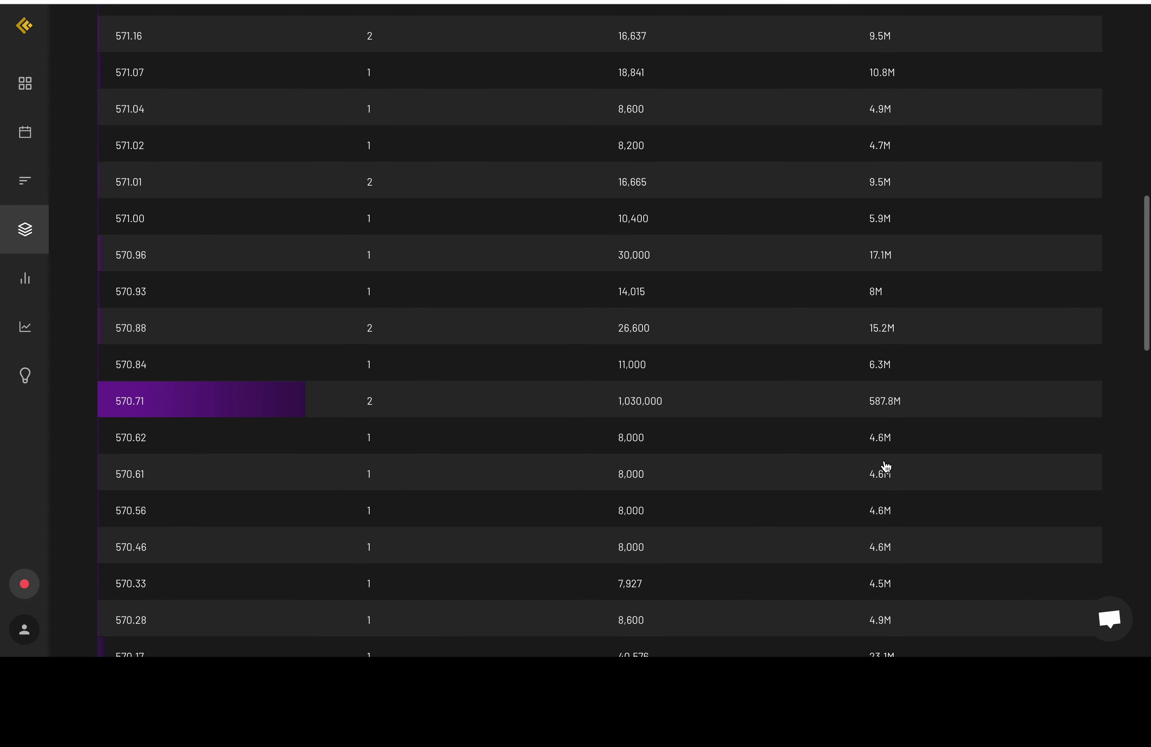
scroll(884, 466, "up", 14)
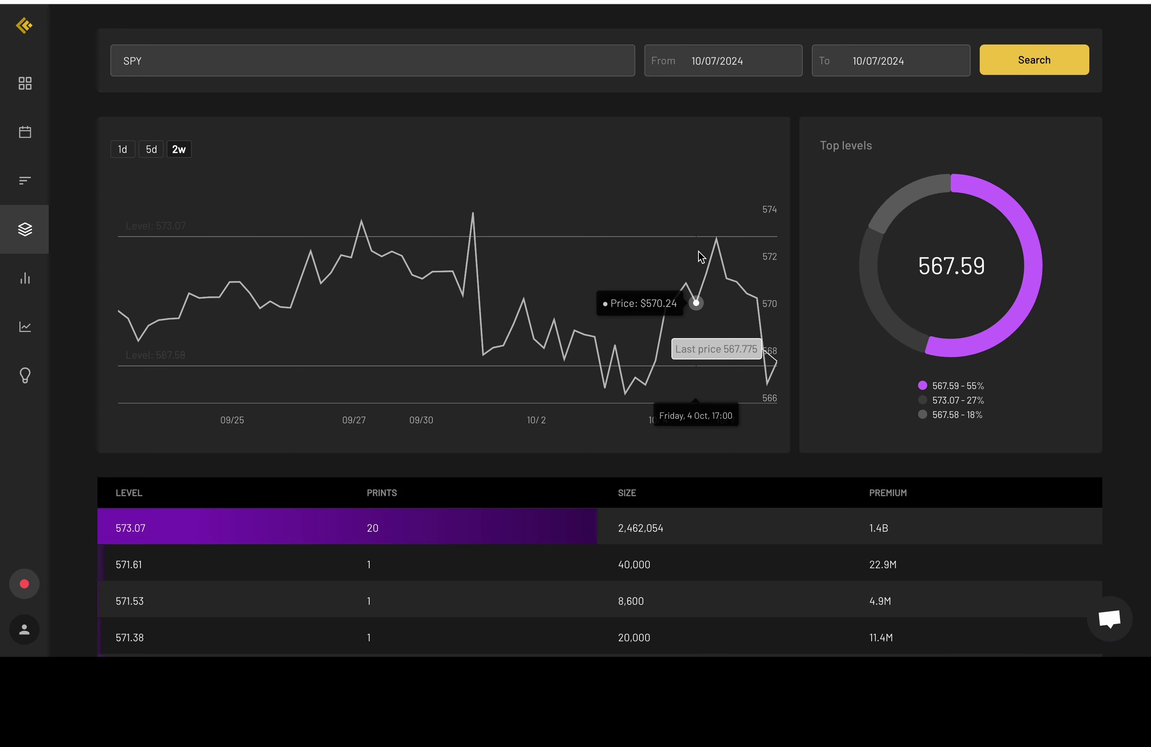
- Search the dark pool levels for QQQ on 10/07/2024 and examine the table for the largest sizes and premiums
triple_click(577, 59)
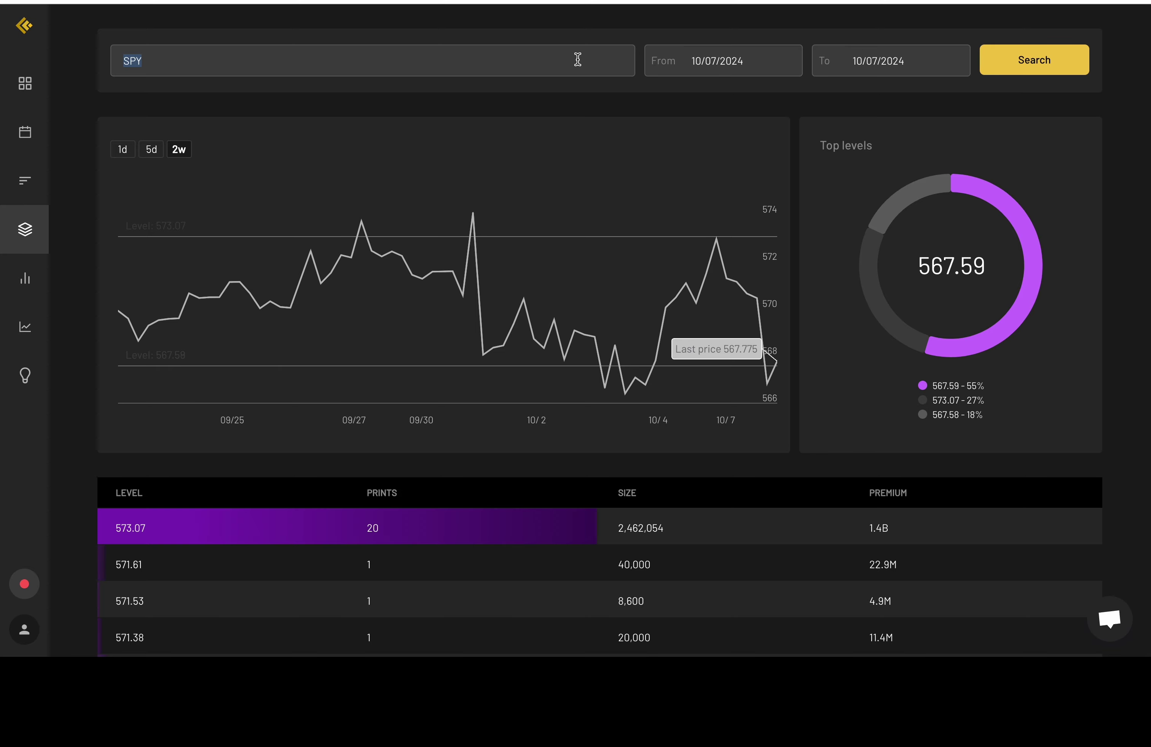
type("QQQ")
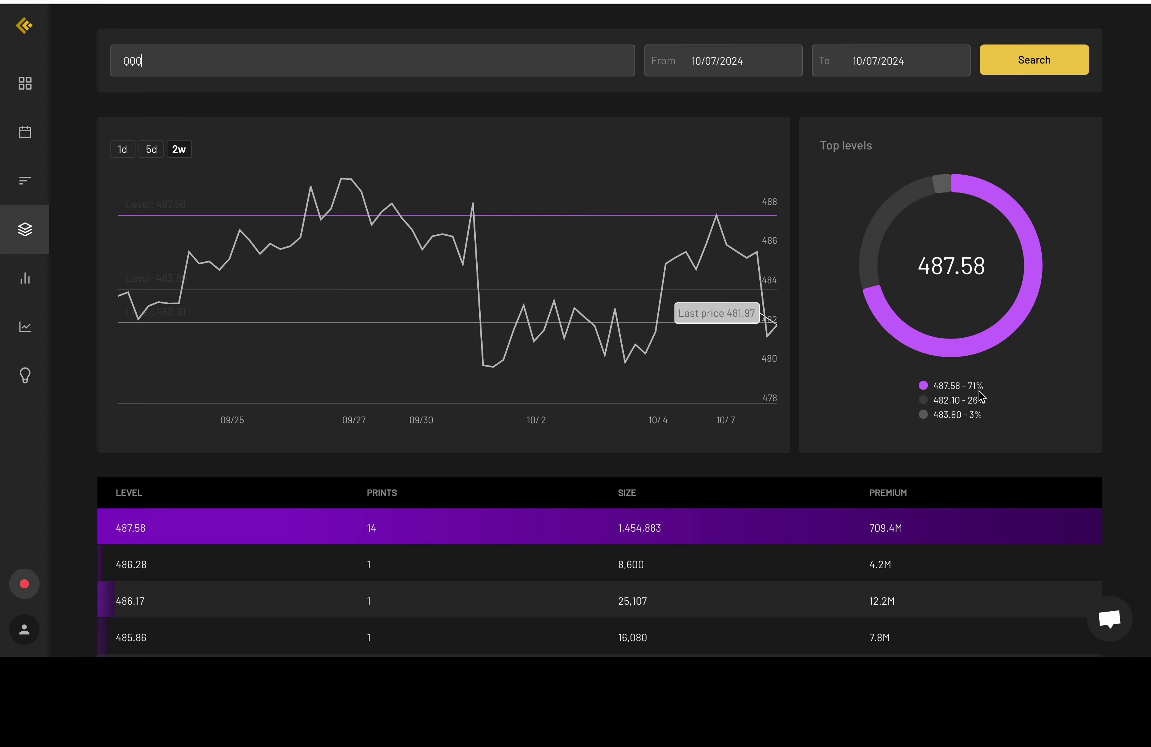
scroll(980, 393, "down", 4)
scroll(980, 396, "down", 12)
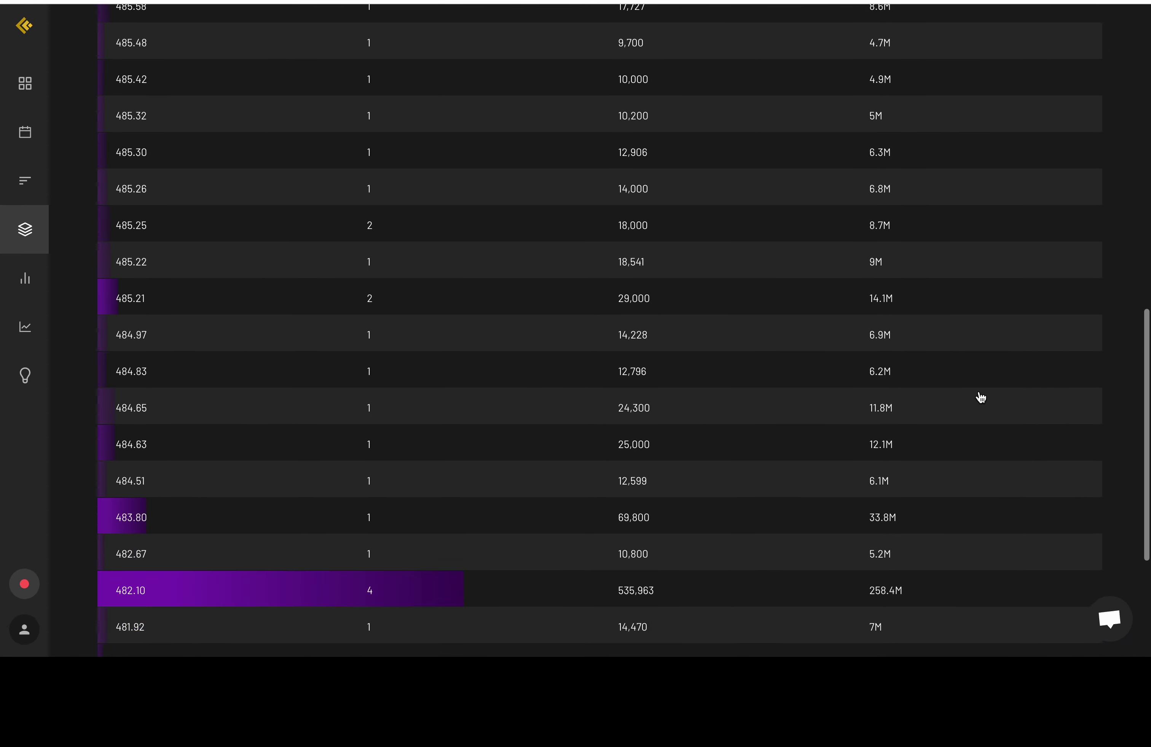
scroll(980, 395, "up", 15)
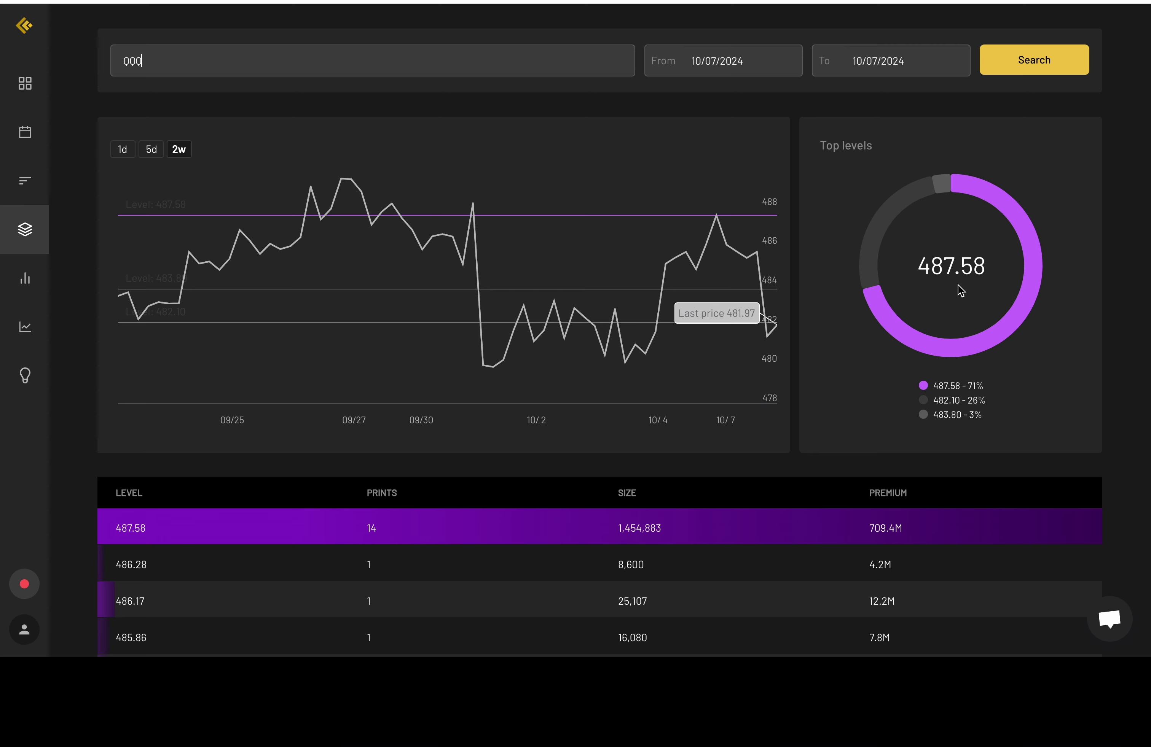
- Switch to TradingView and examine the recent October candles on the QQQ daily chart against the dark pool levels
left_click(282, 7)
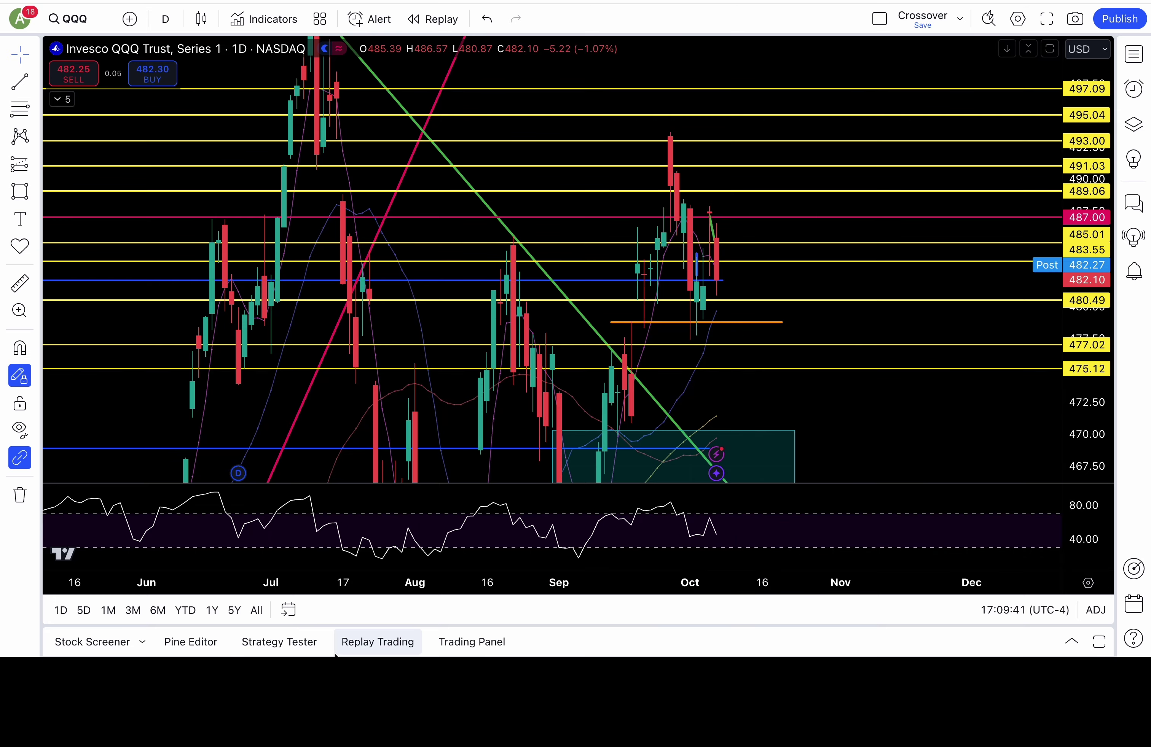
left_click(533, 558)
left_click(533, 558)
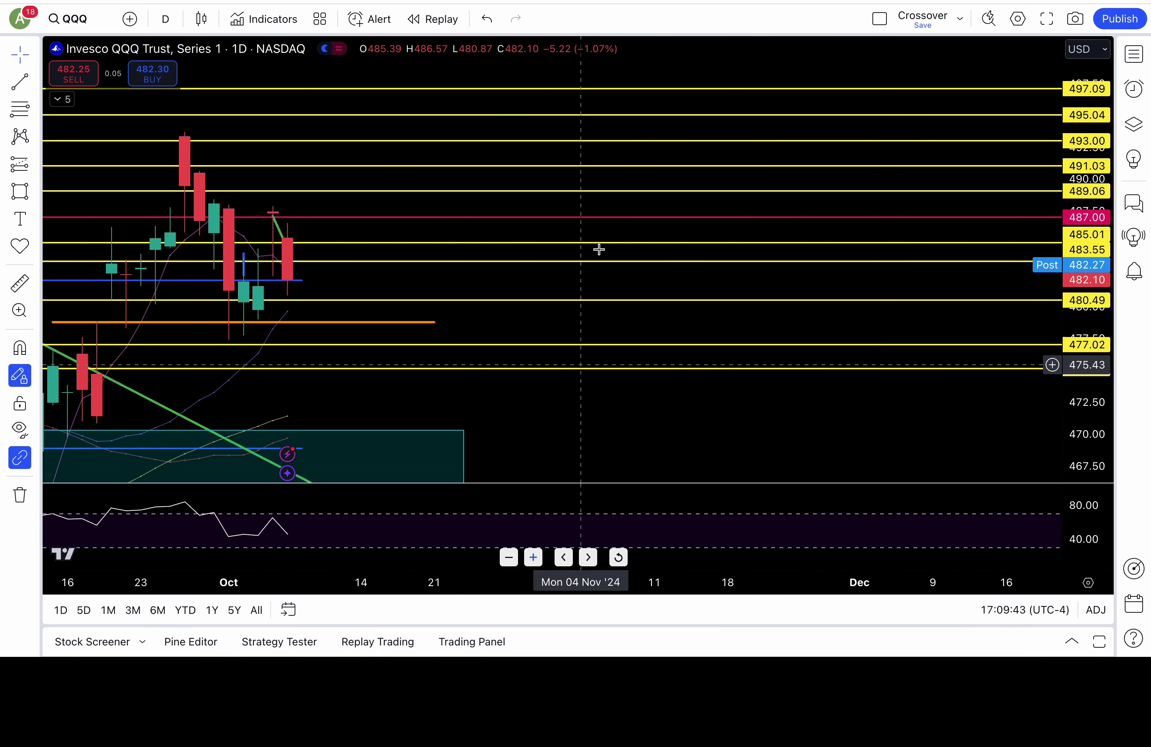
left_click_drag(413, 203, 855, 268)
scroll(855, 268, "up", 3)
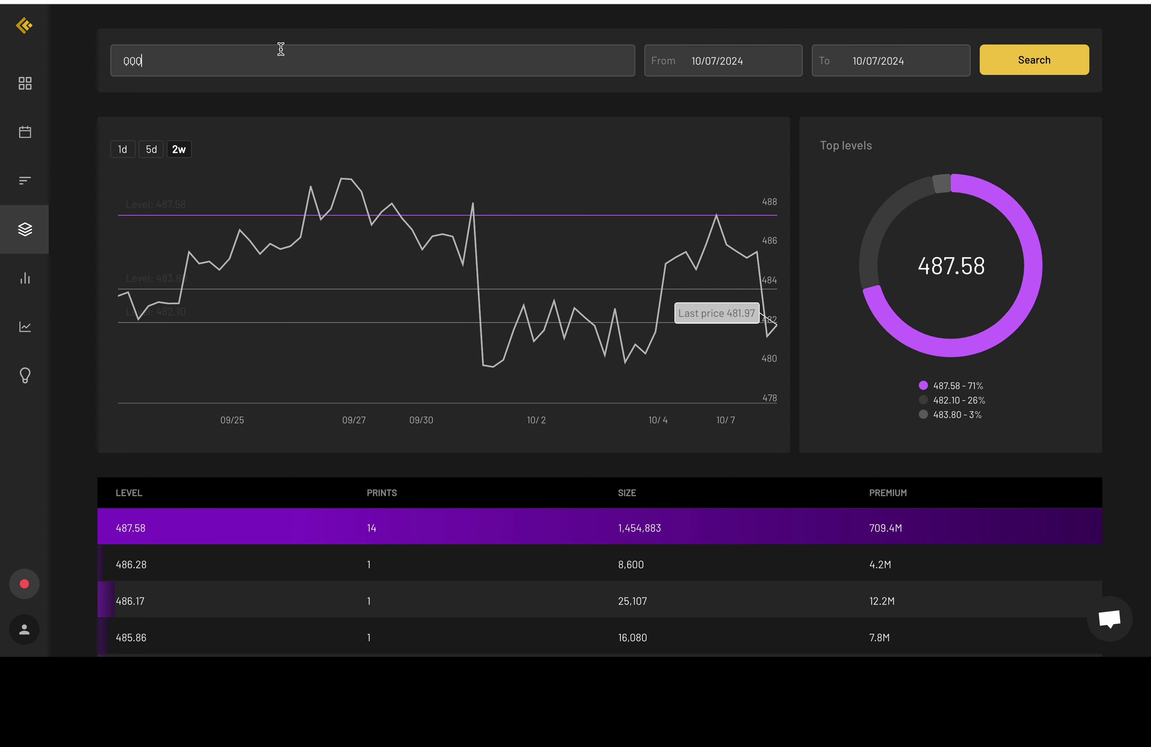
- Return to Cheddar Flow and look through the QQQ dark pool table down to its lowest price levels
double_click(212, 62)
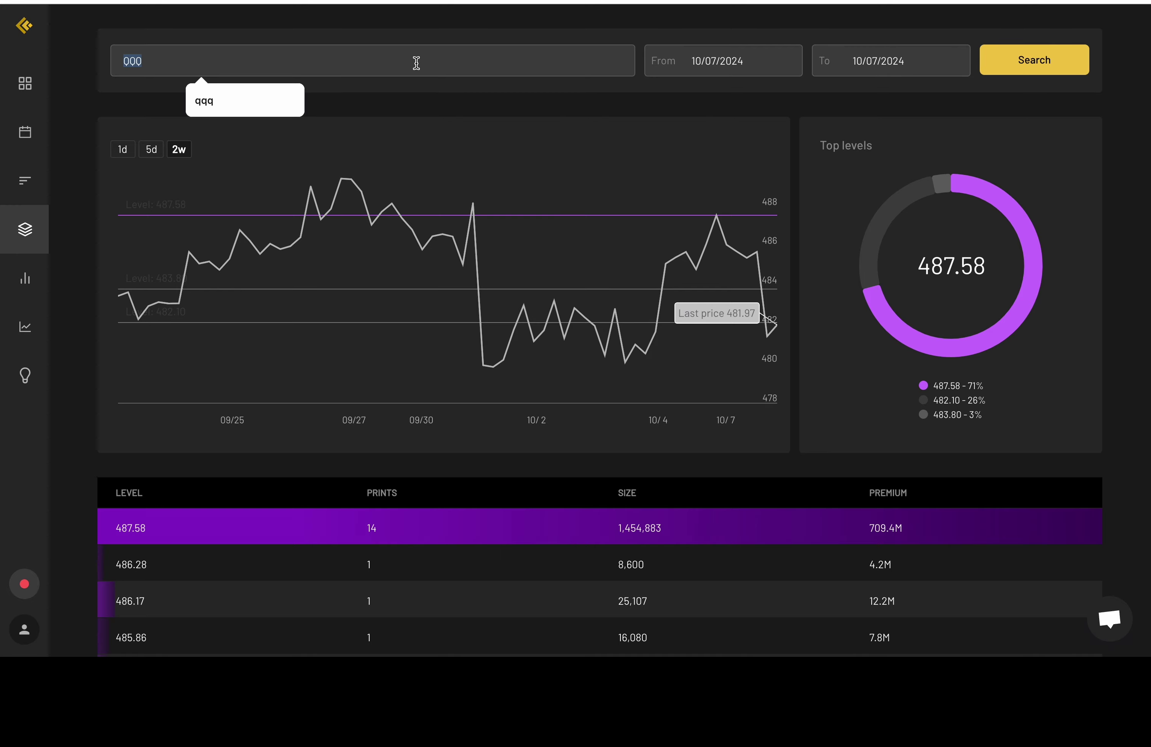
scroll(842, 483, "down", 20)
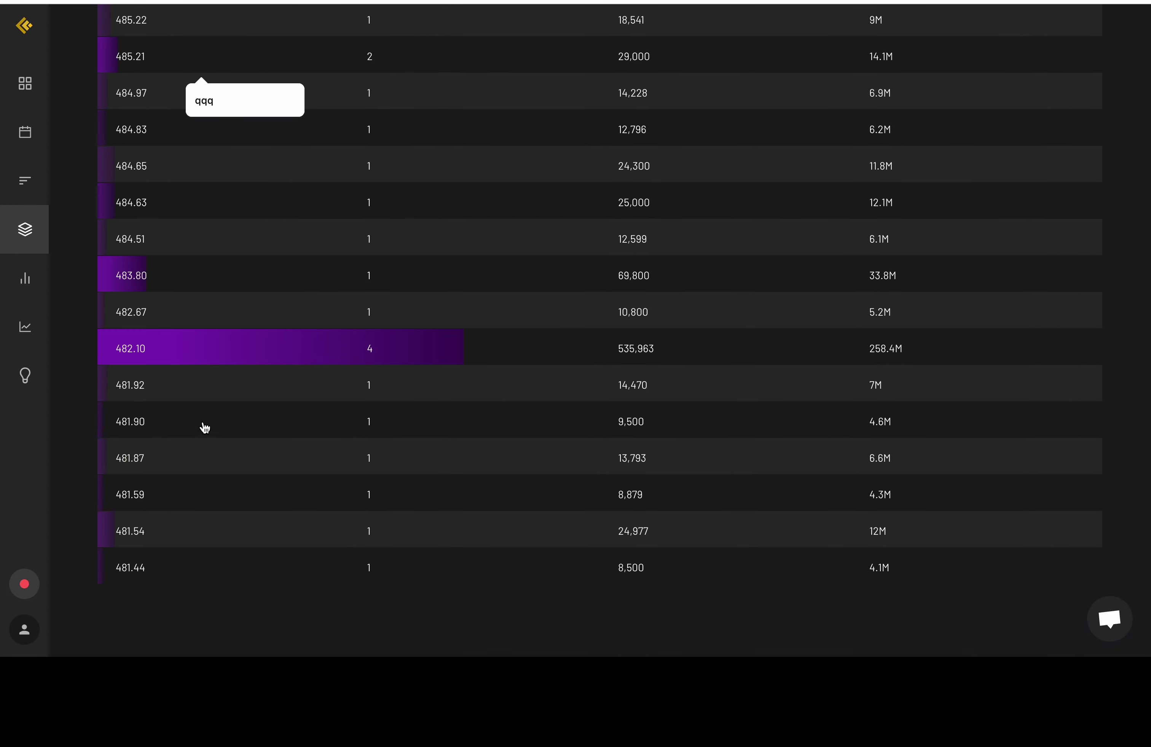
scroll(445, 310, "up", 20)
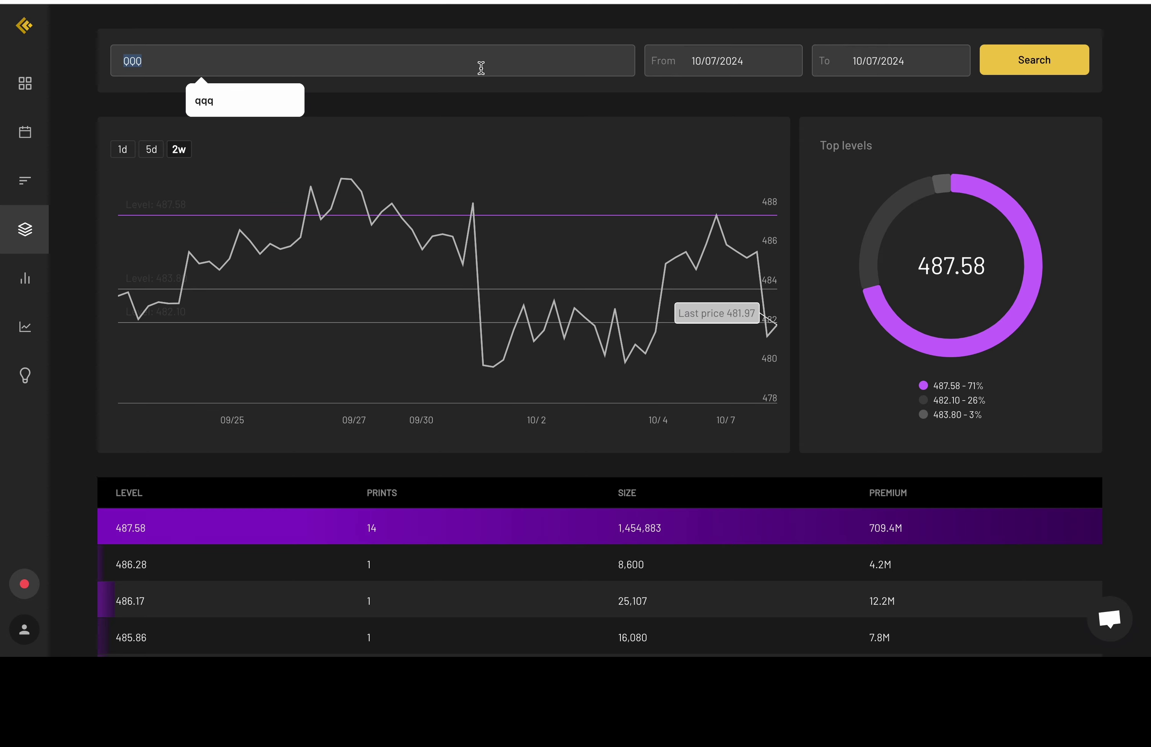
- Search the dark pool levels for NVDA on 10/07/2024 and examine the table for its largest prints
type("NVDA")
key("Return")
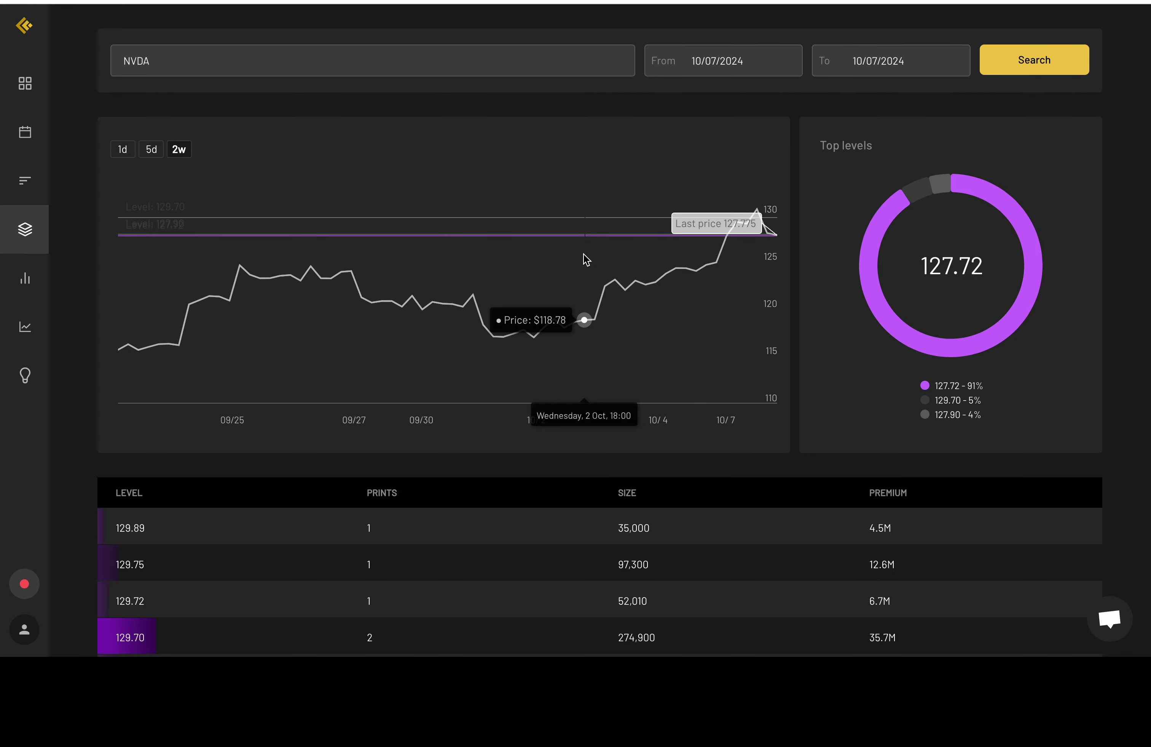
scroll(586, 260, "down", 20)
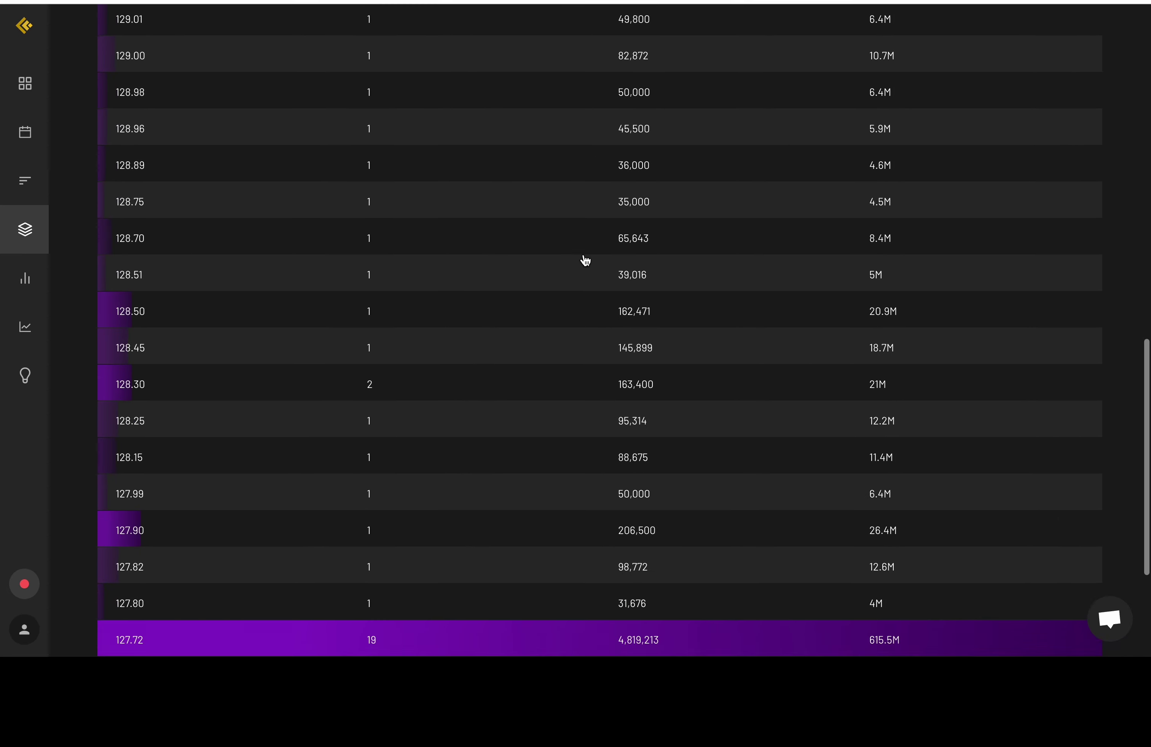
scroll(586, 261, "up", 20)
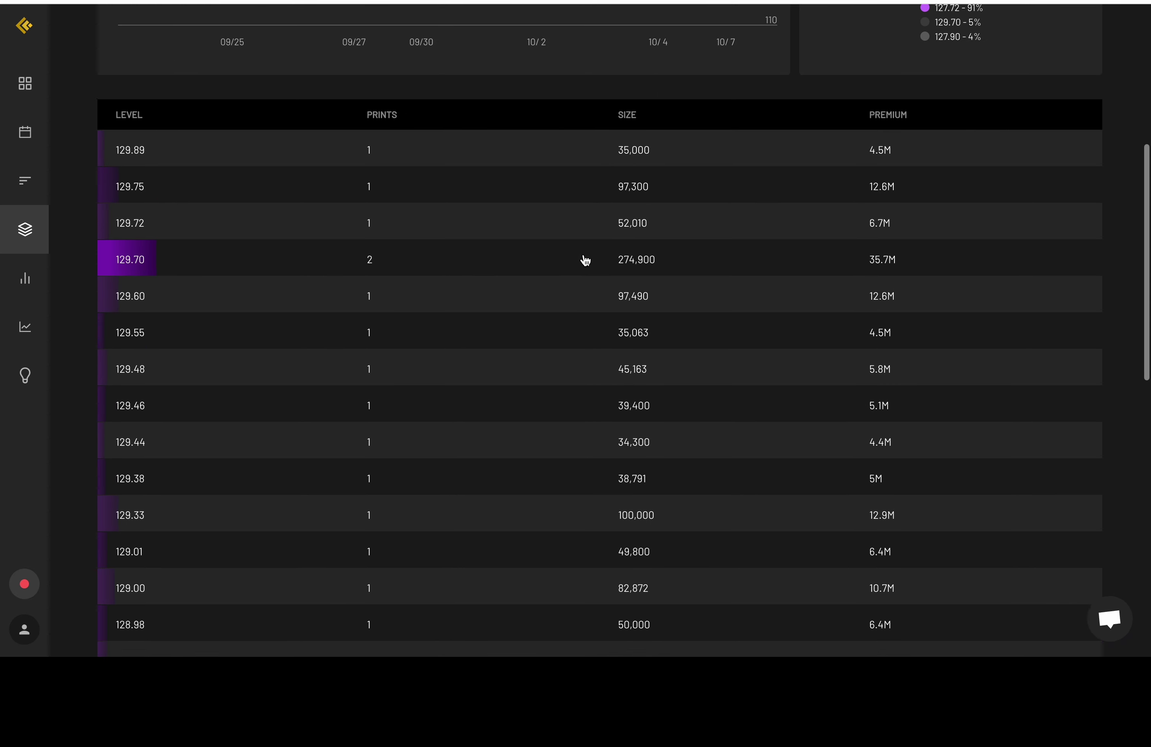
scroll(585, 260, "up", 2)
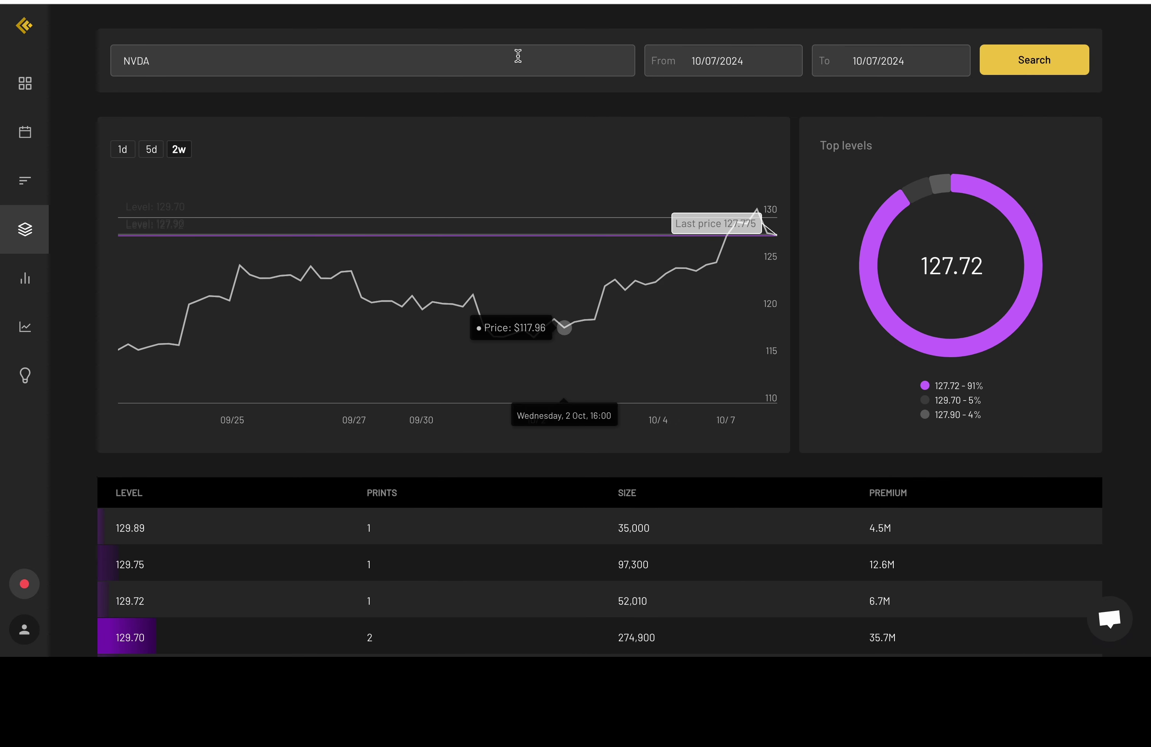
- Search the dark pool levels for TSLA on 10/07/2024 and check the size and premium at 240.83
double_click(456, 56)
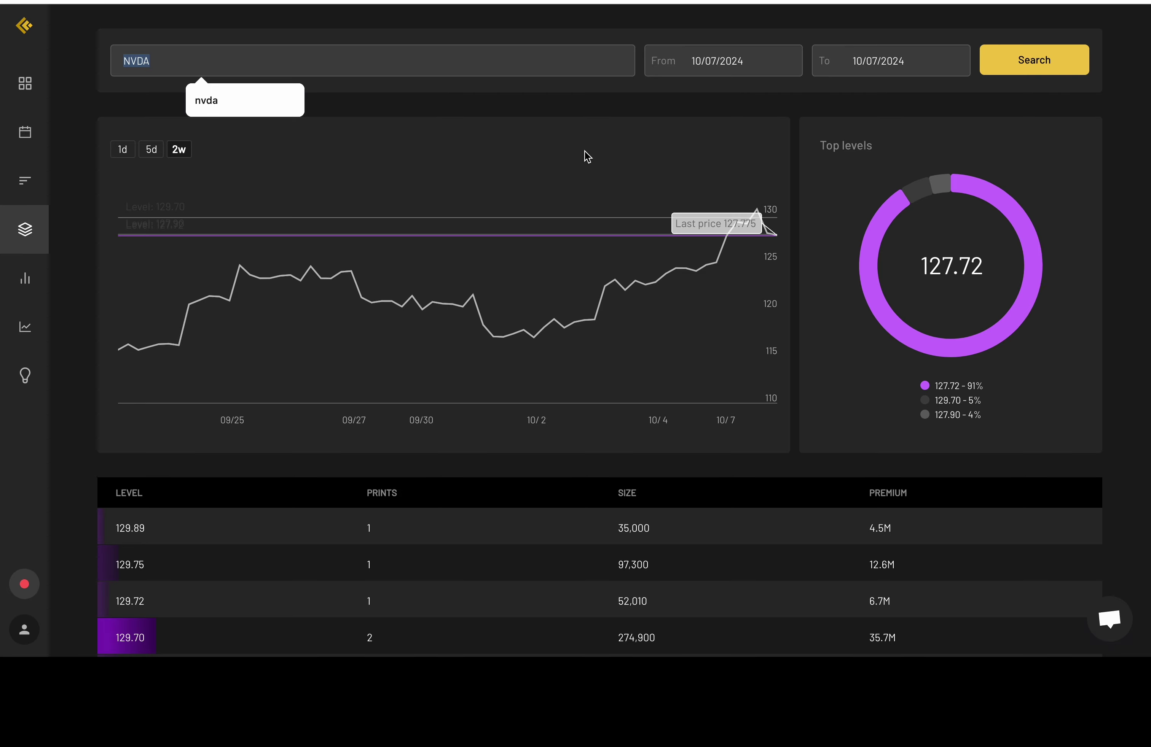
type("TSLA")
key("Return")
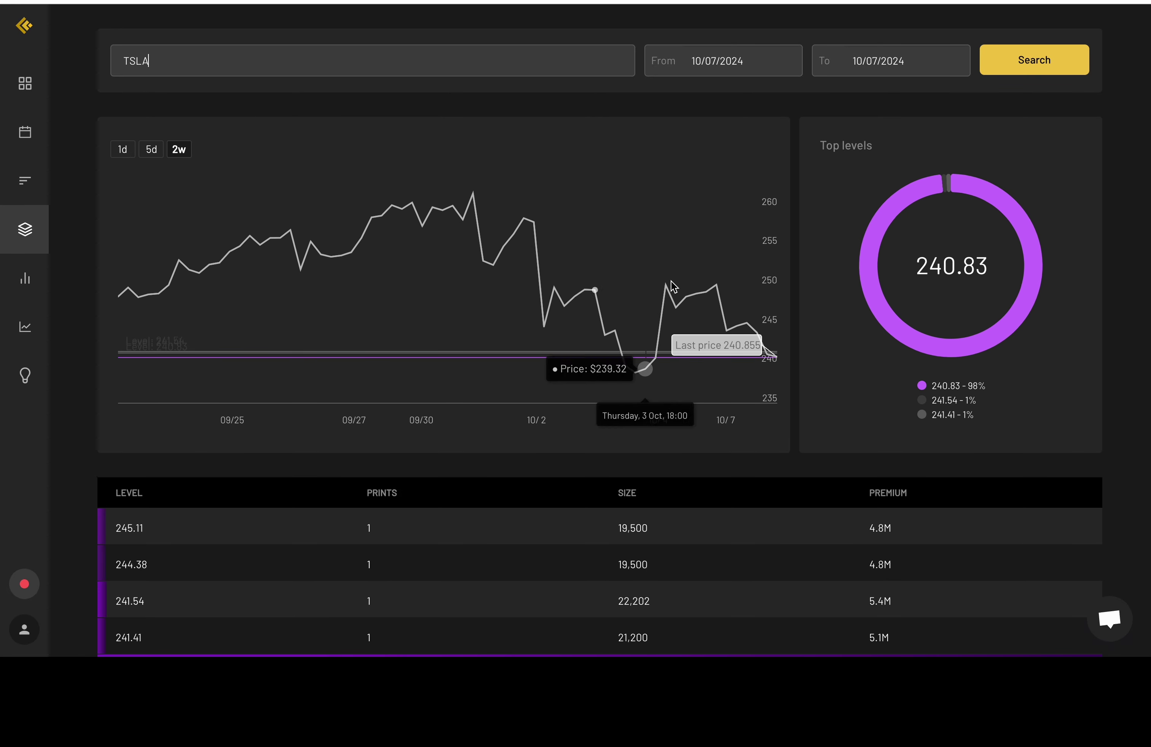
scroll(676, 296, "down", 5)
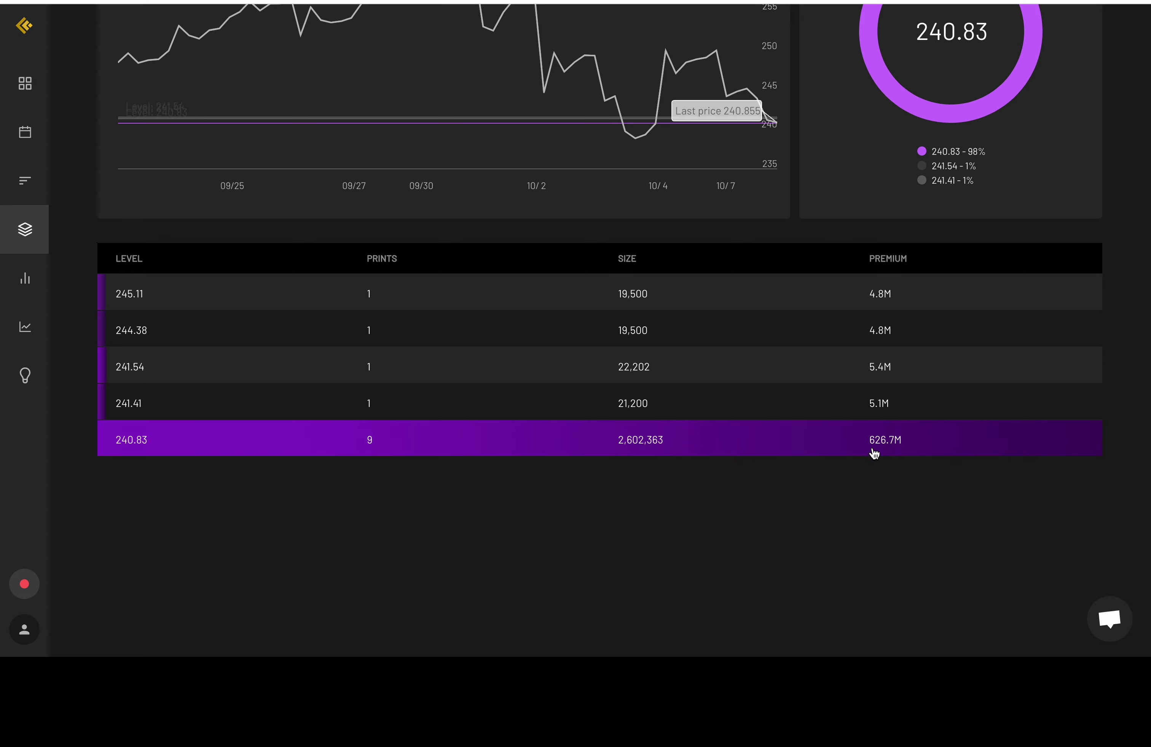
scroll(885, 451, "up", 5)
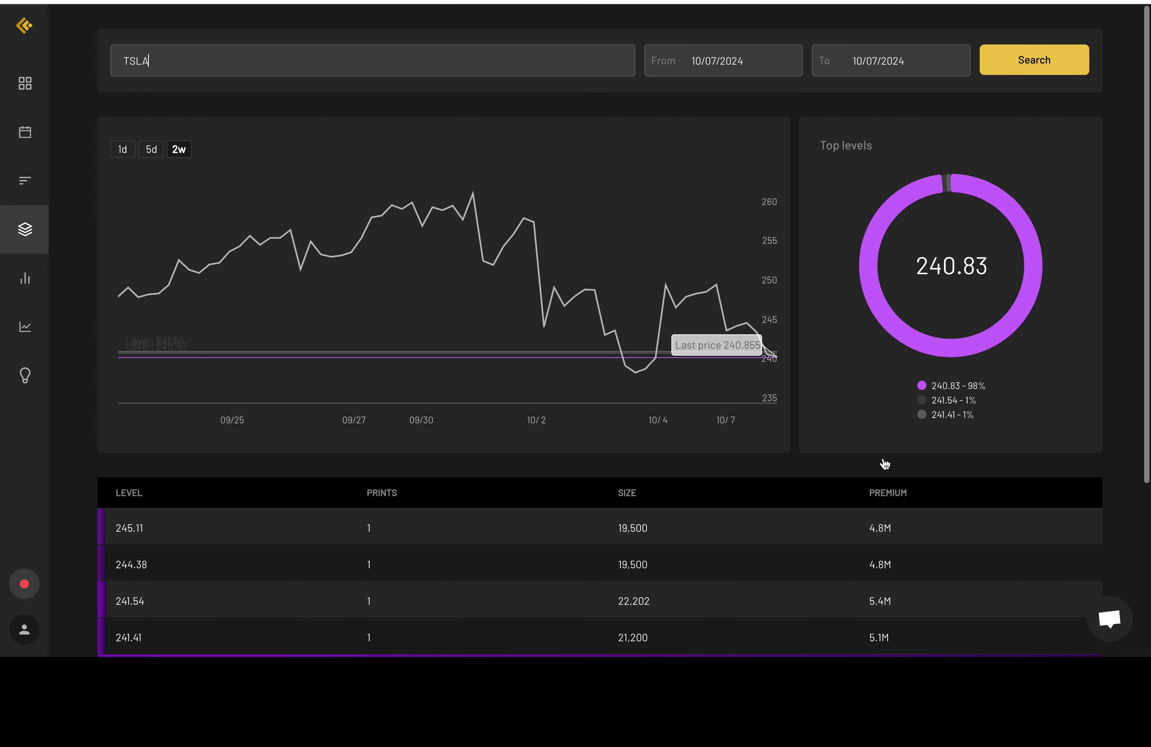
- Search the dark pool levels for CRWD on 10/07/2024
double_click(580, 66)
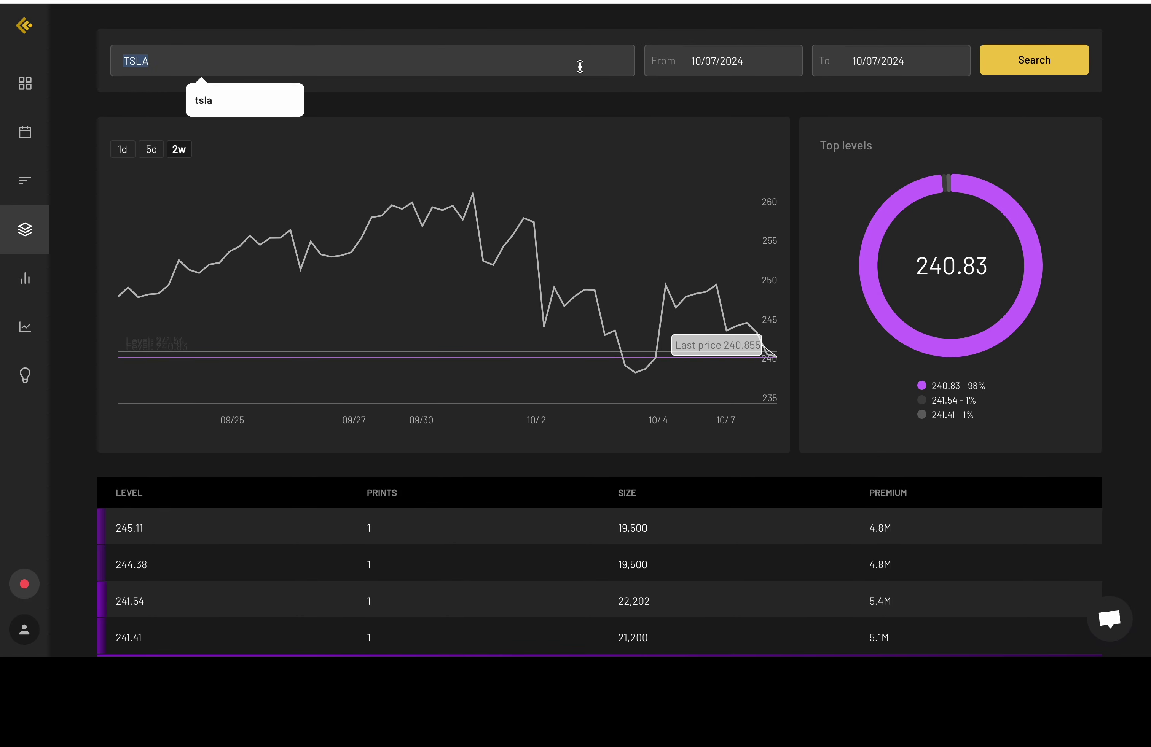
type("CRWD")
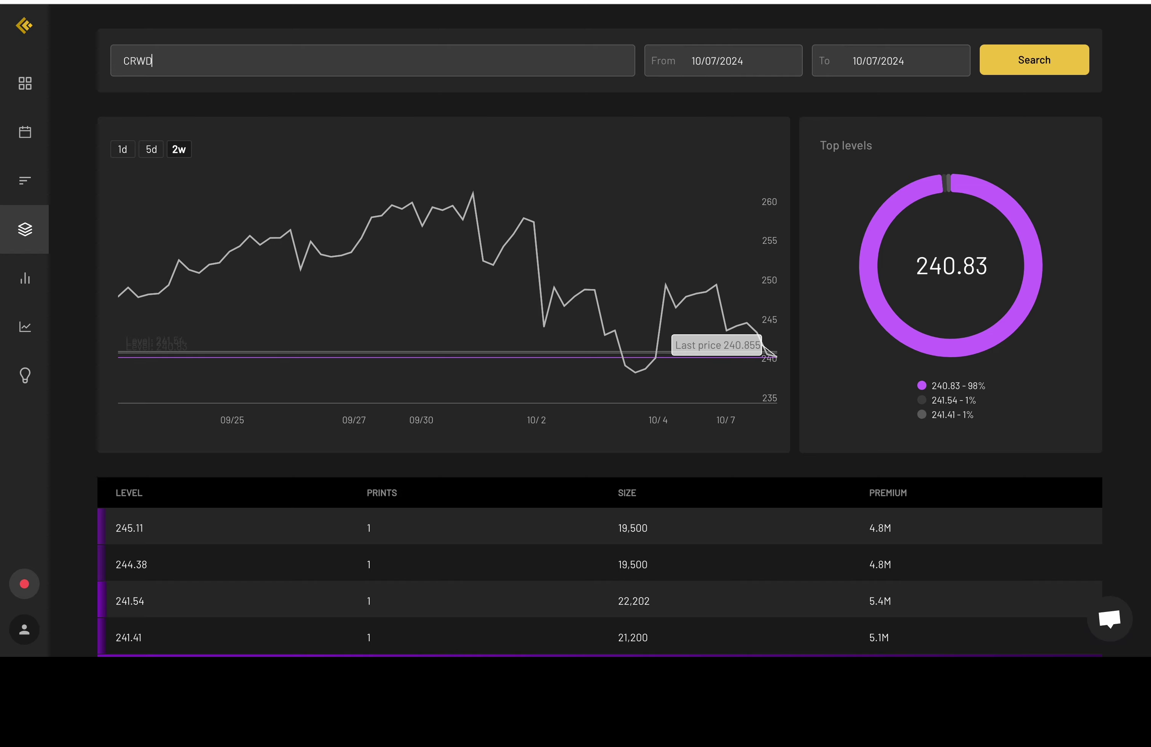
key("Return")
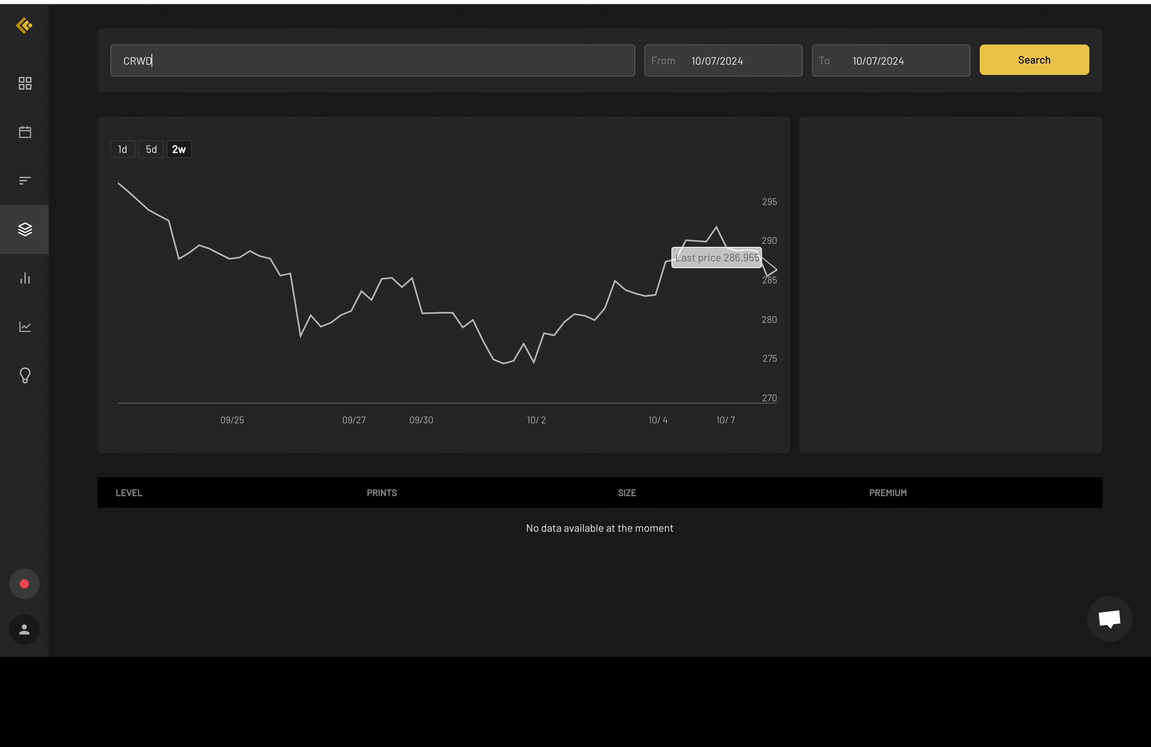
- Open the SPY options flow and filter it to premiums of $100K+
left_click(23, 25)
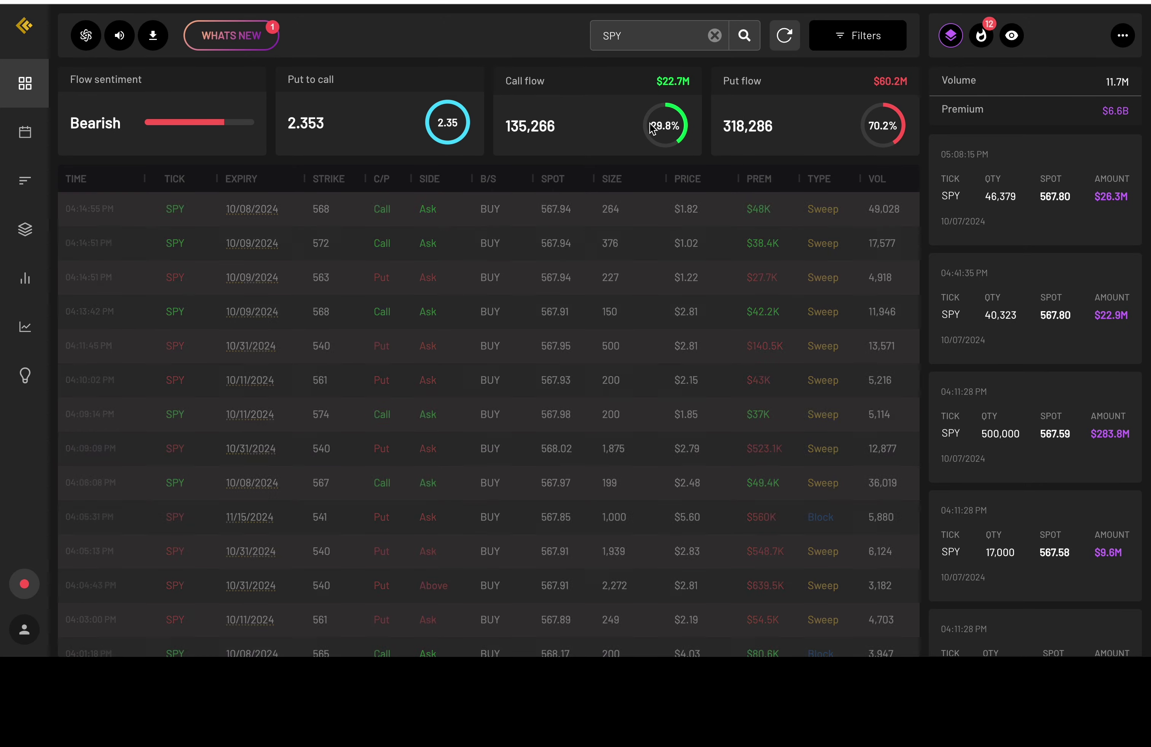
left_click(870, 38)
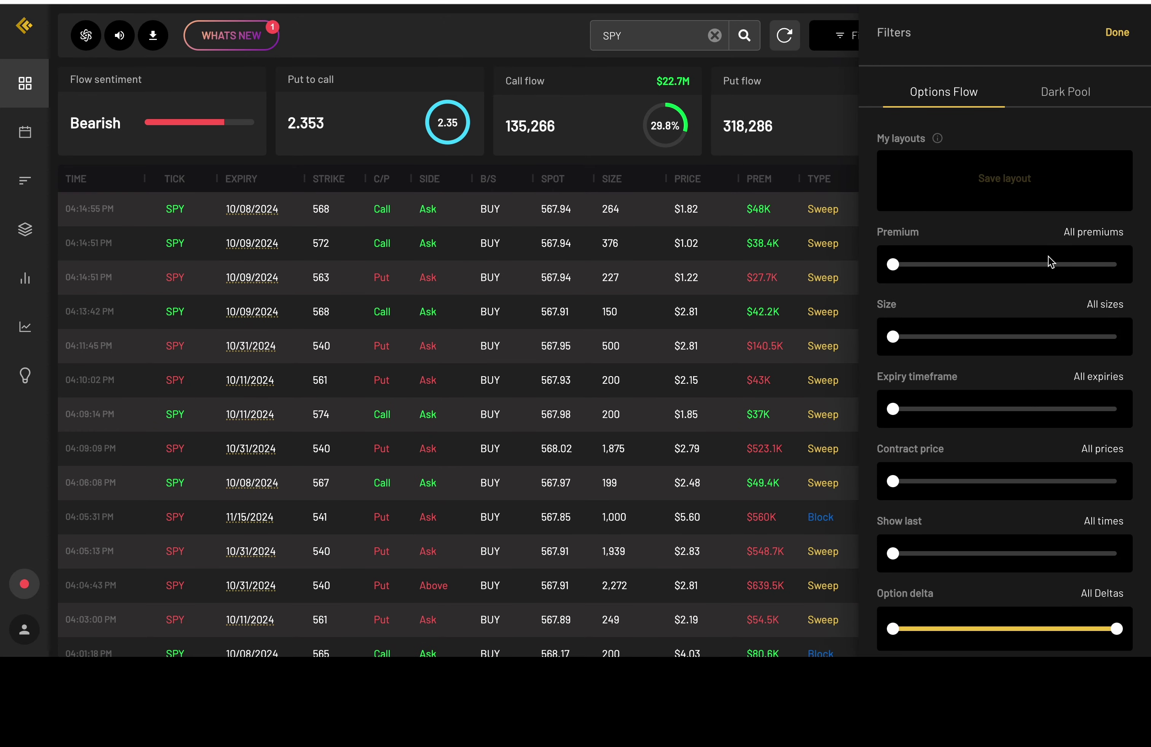
left_click_drag(1043, 264, 1015, 264)
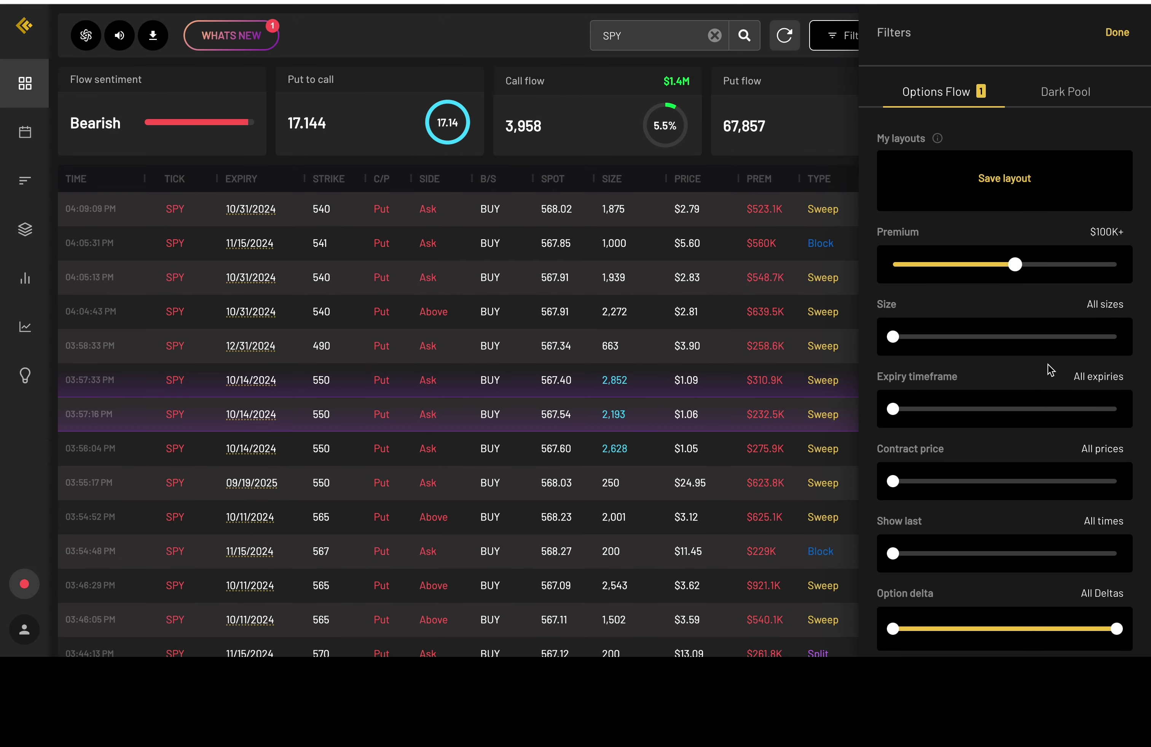
- Narrow the SPY options flow to out-of-the-money sweeps above the ask by removing the Ask side and adding the Sweep and OTM filters
scroll(1050, 369, "down", 9)
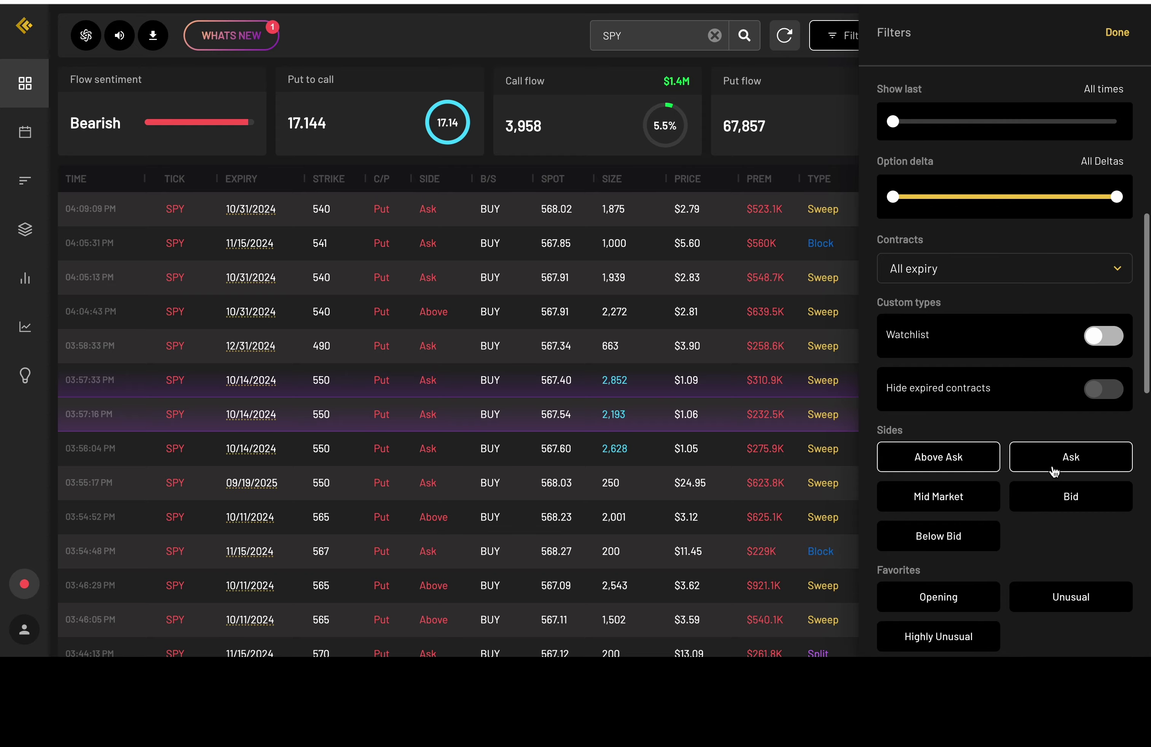
left_click(1054, 470)
scroll(1054, 471, "down", 10)
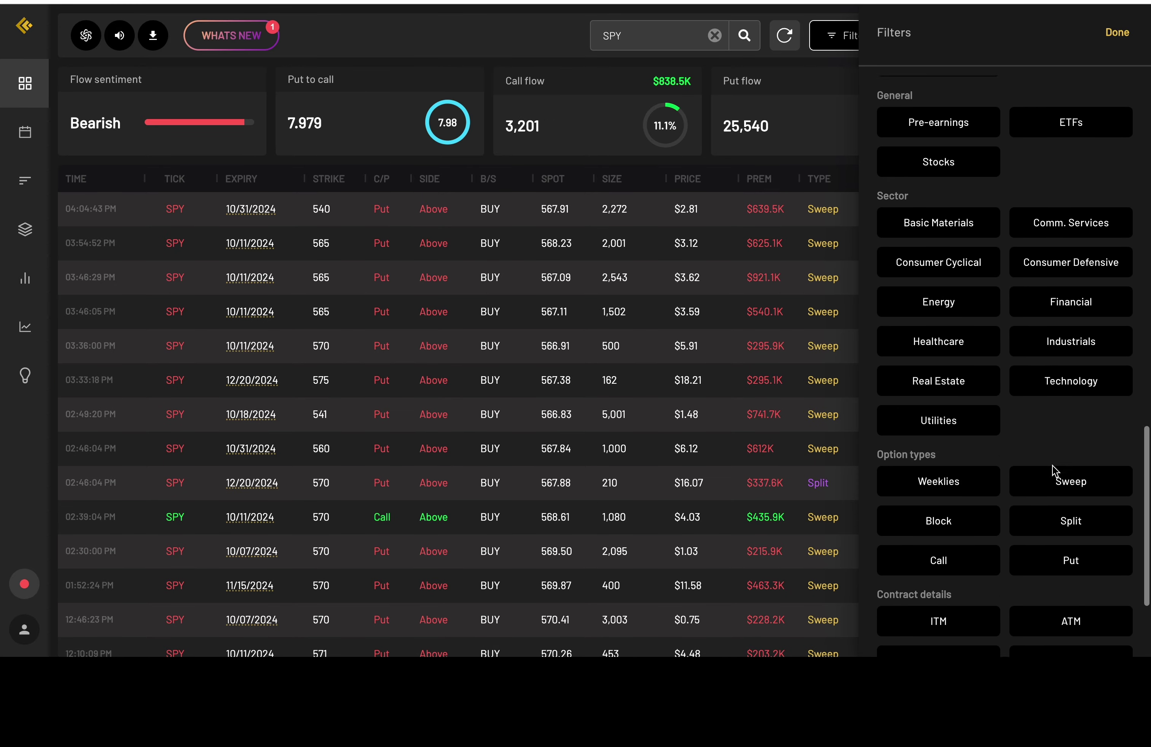
scroll(1055, 469, "down", 3)
left_click(1072, 333)
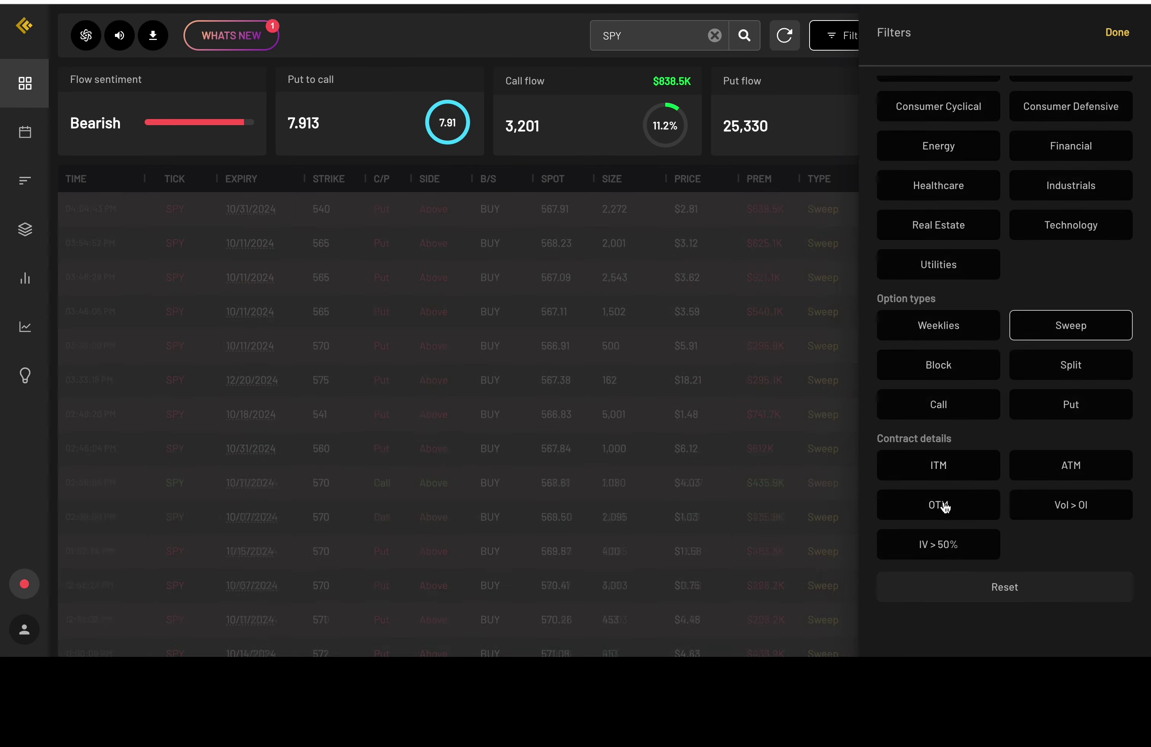
left_click(943, 506)
left_click(1117, 34)
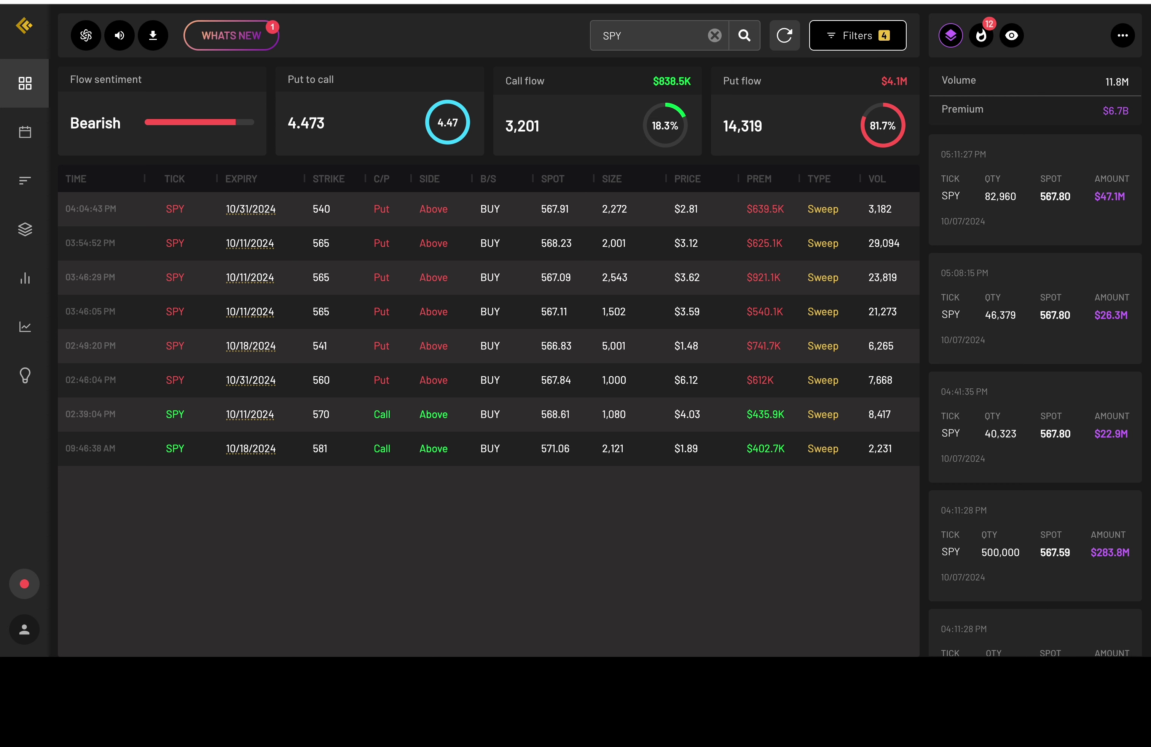
- Check the SPY daily chart in TradingView, and return to the filtered options flow to search for QQQ
left_click(73, 2)
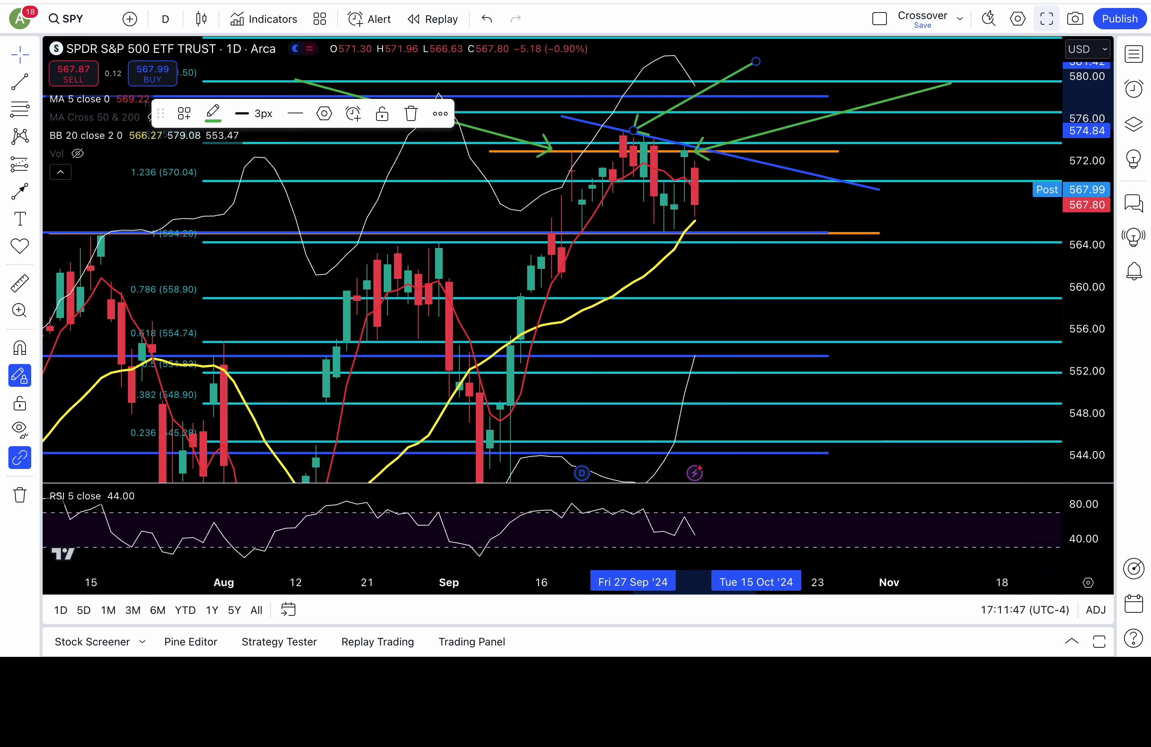
key("super+Tab")
left_click(642, 37)
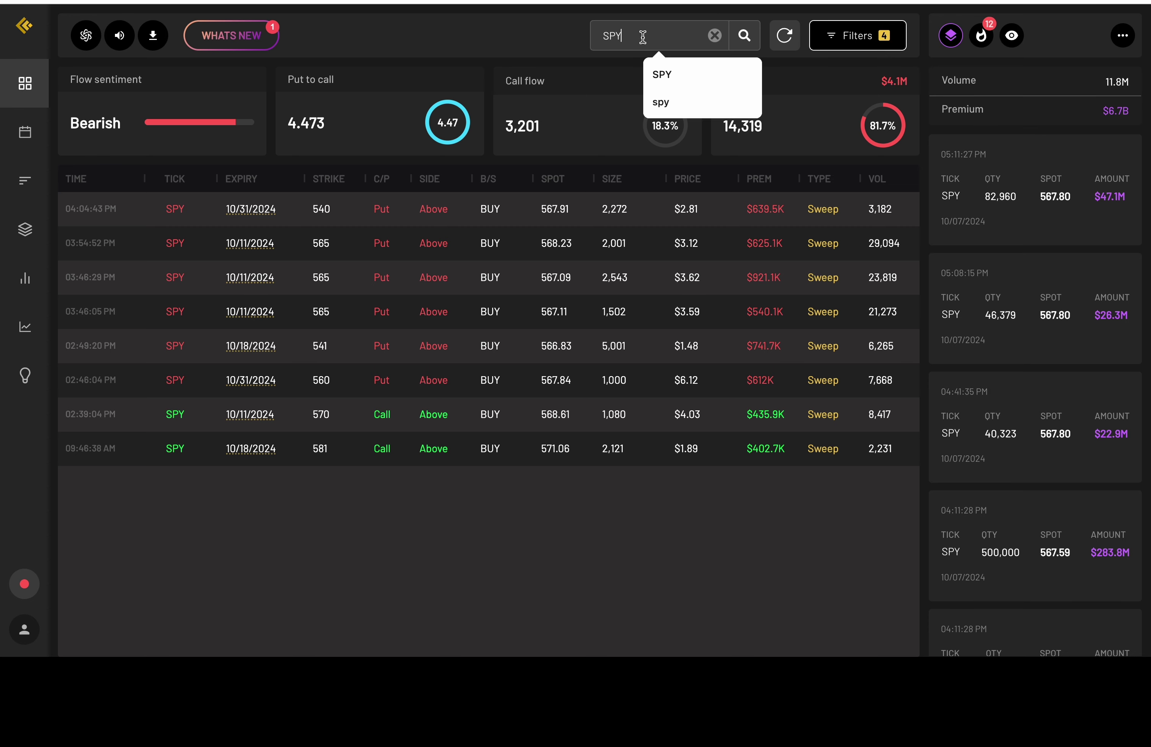
double_click(642, 37)
type("QQQ")
key("Return")
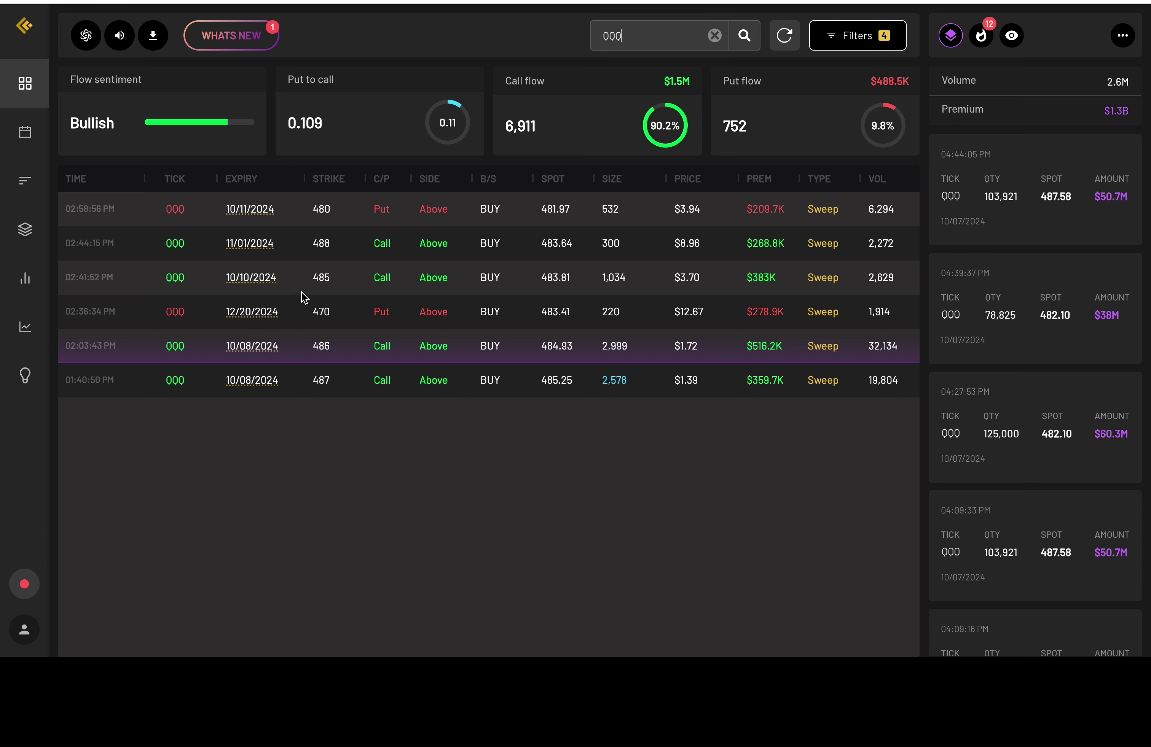
- Search the filtered options flow for NVDA and review its sweeps
double_click(627, 38)
type("NCS")
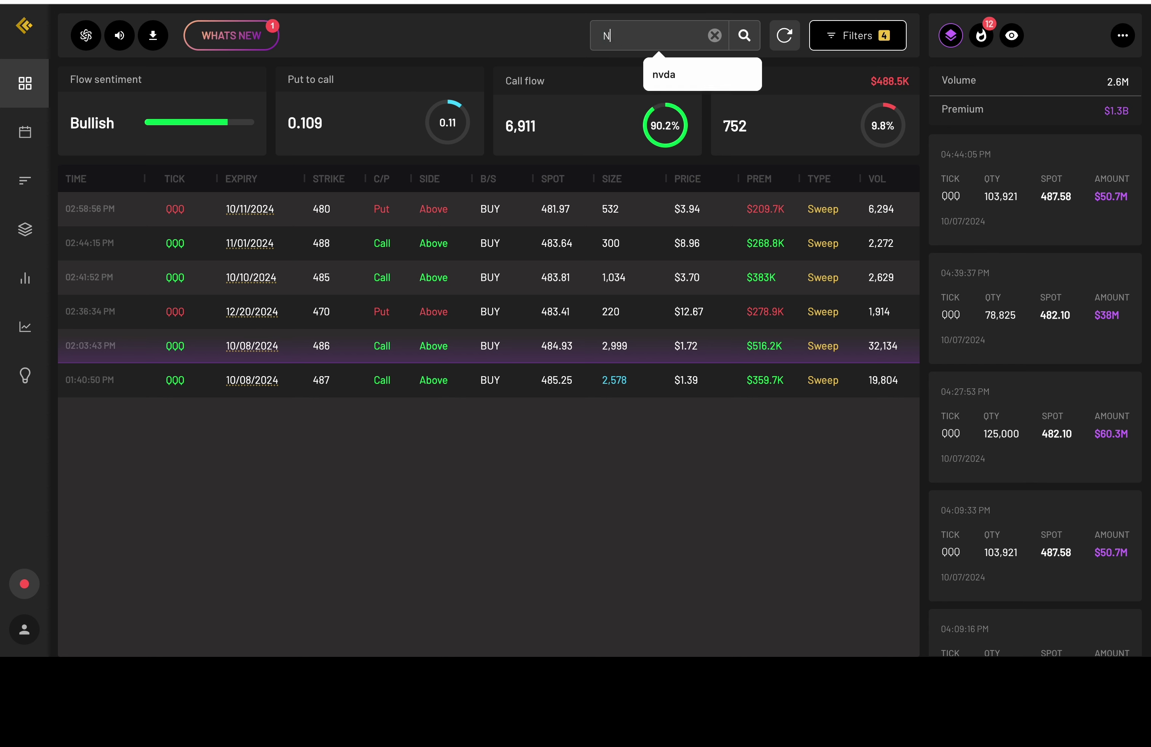
key("BackSpace")
key("BackSpace")
type("VDA")
key("Return")
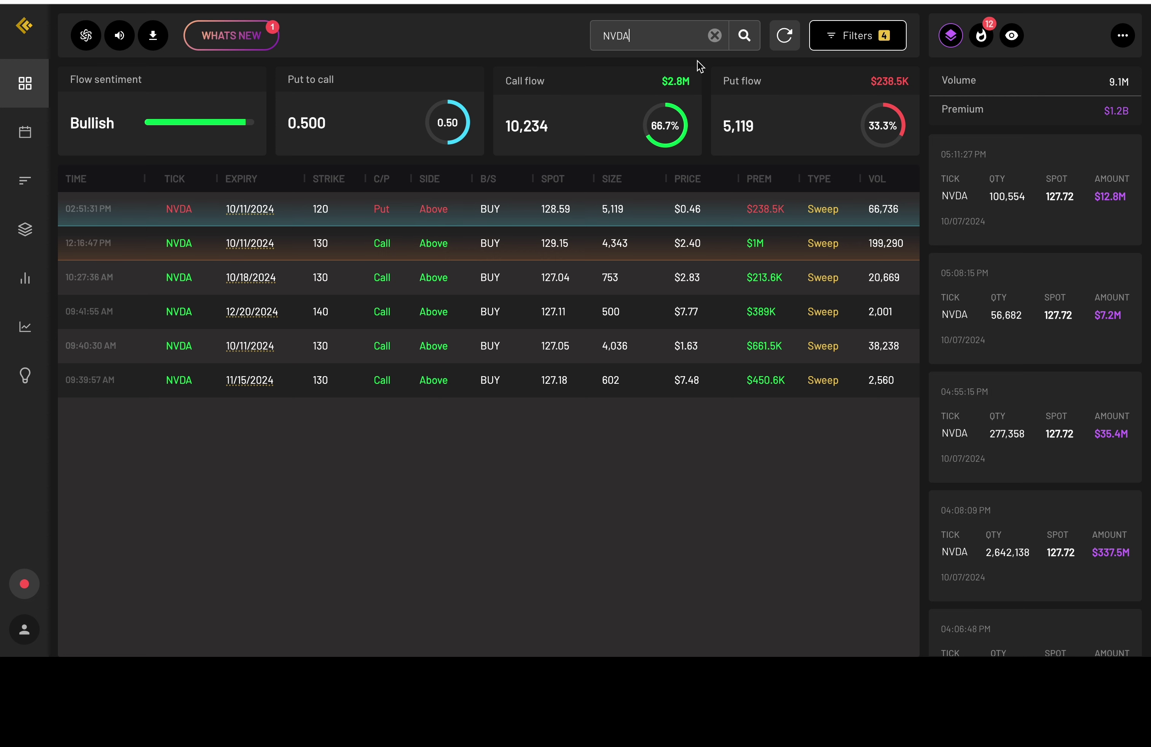
- Search the filtered options flow for TSLA, followed by CRWD
double_click(671, 38)
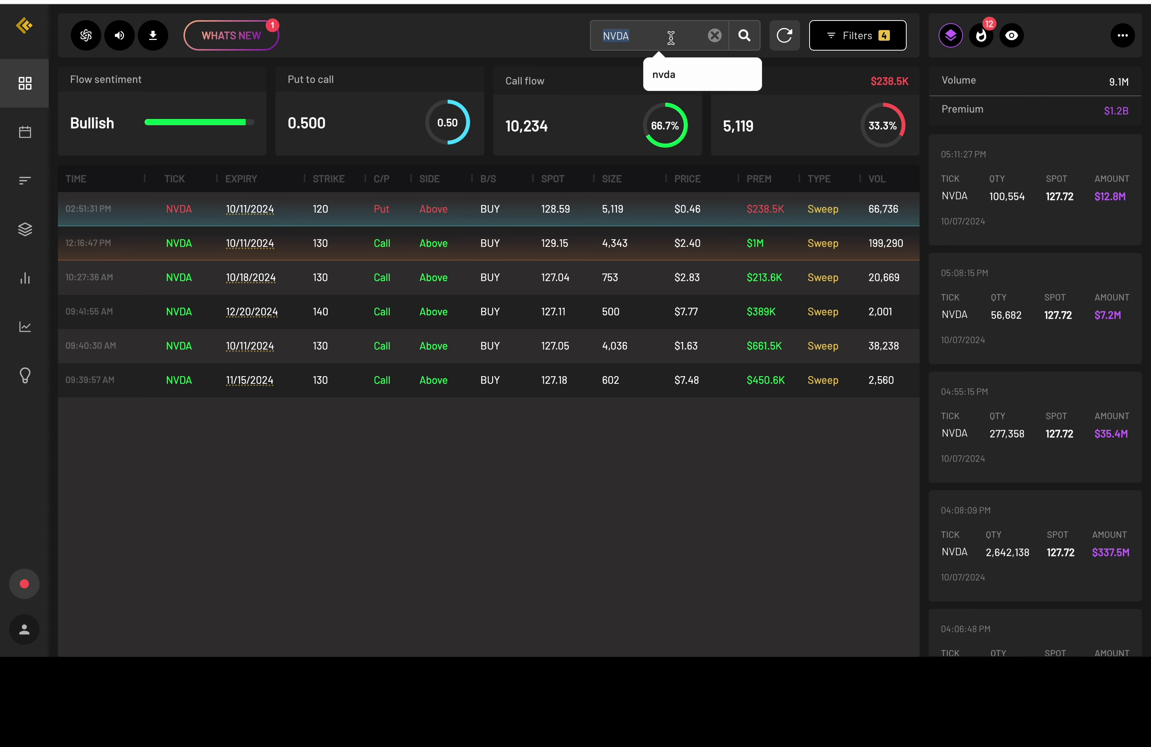
type("TSLA")
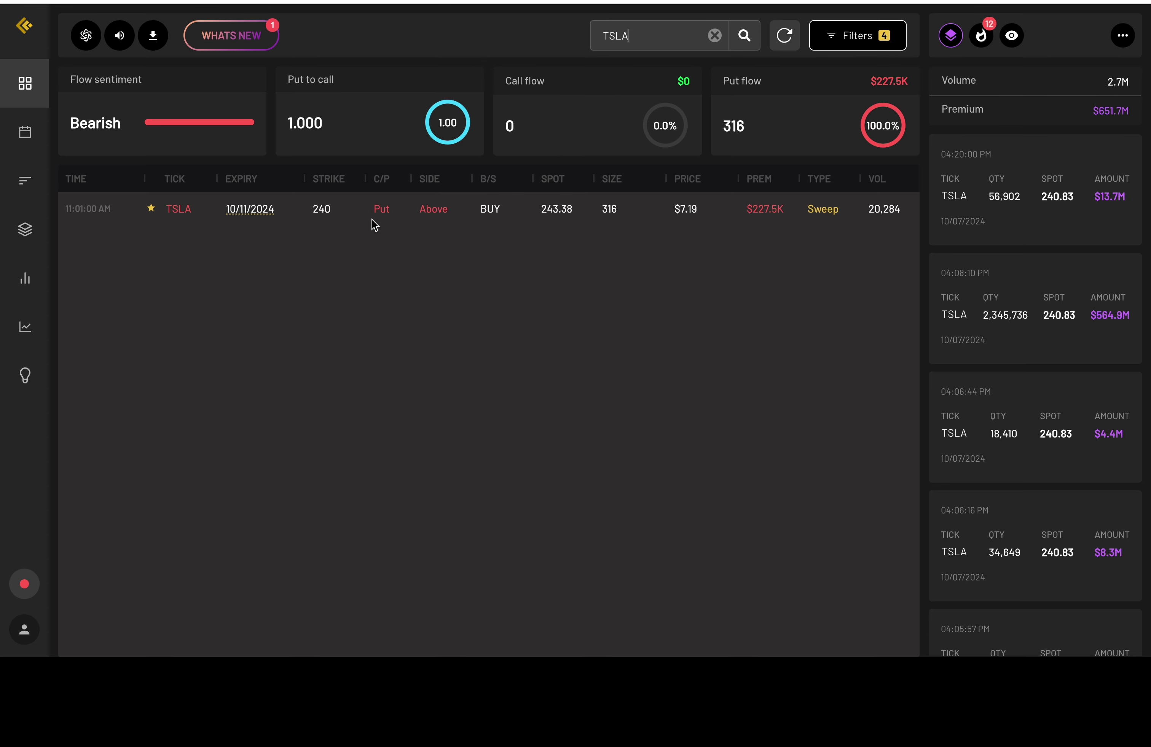
double_click(656, 37)
type("CRWD")
key("Return")
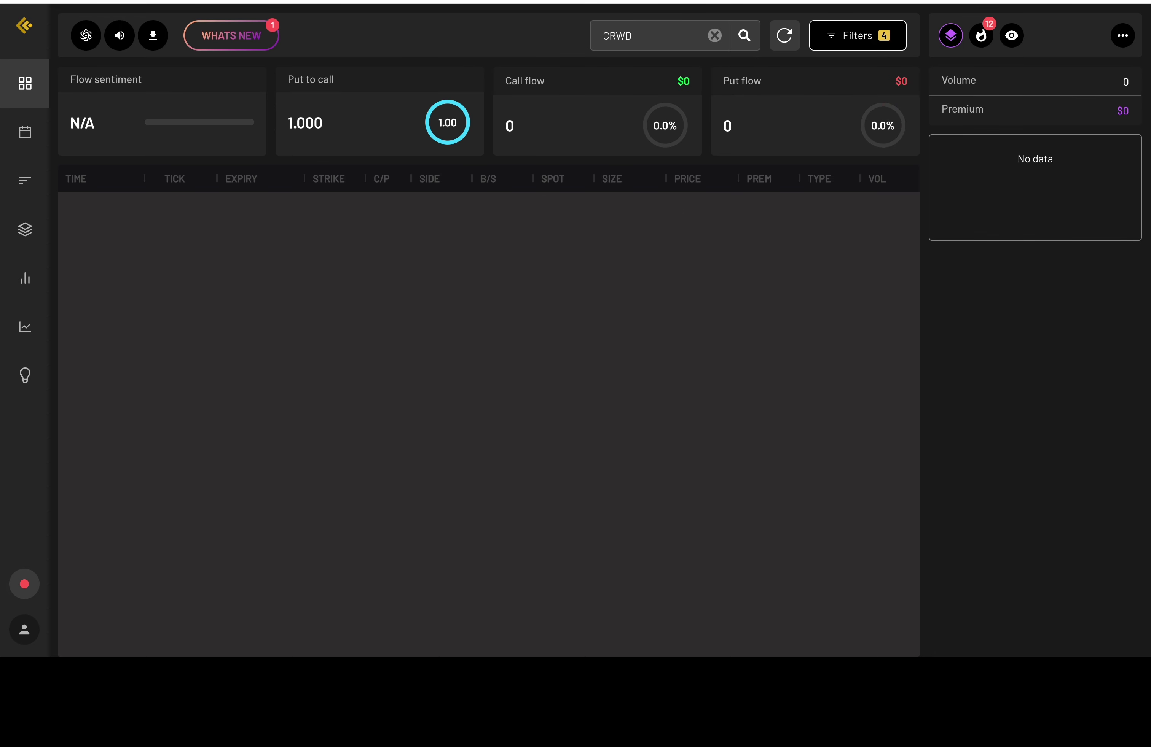